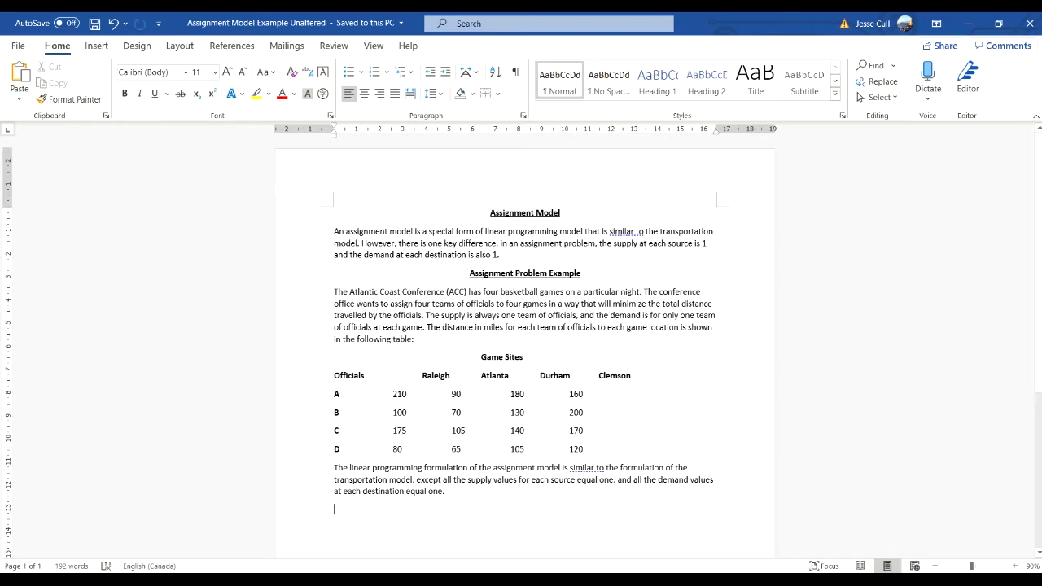
- Align the distance values of officials' rows A to D under the Raleigh, Atlanta, Durham and Clemson headings with an extra tab stop
key(Tab)
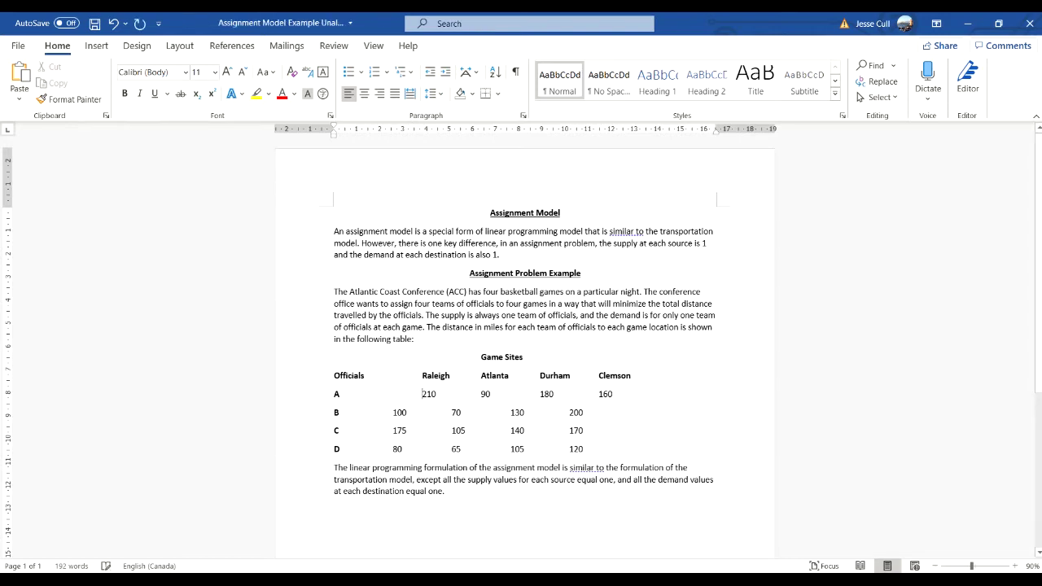
click(392, 413)
key(Tab)
click(392, 431)
key(Tab)
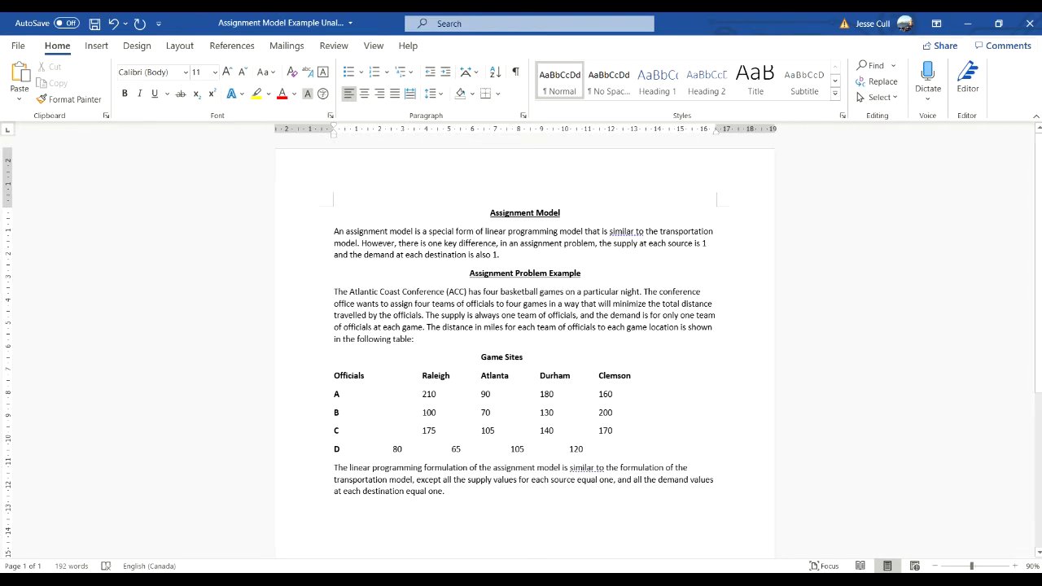
click(392, 450)
key(Tab)
- Colour the phrase on assigning four teams to minimize total distance red, and the supply and demand phrases after it purple
mouse_move(415, 303)
mouse_down()
mouse_move(581, 303)
mouse_move(650, 316)
mouse_move(664, 304)
mouse_move(714, 303)
mouse_move(432, 303)
mouse_move(399, 316)
mouse_move(424, 316)
mouse_up()
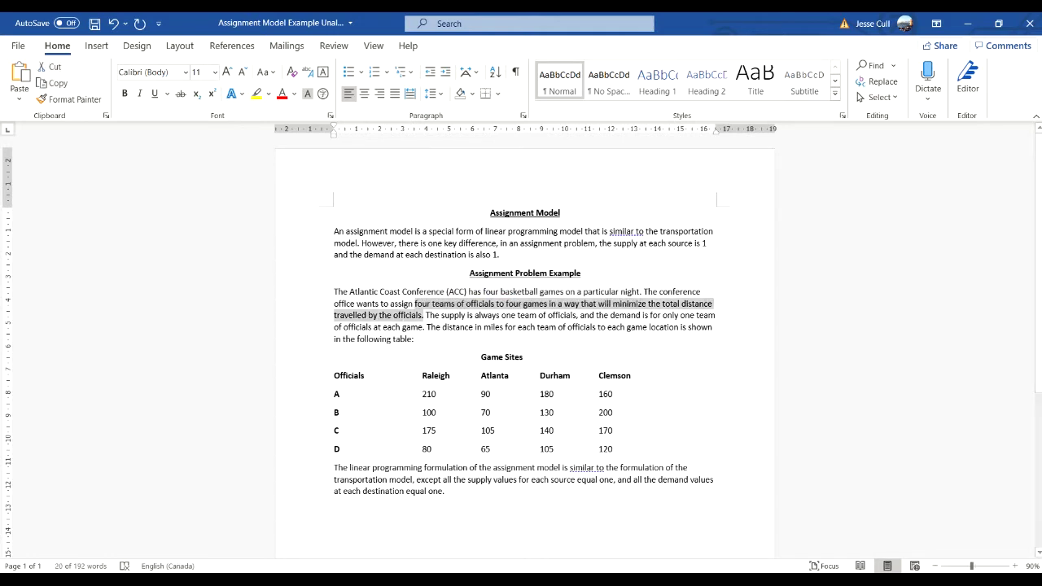
click(282, 93)
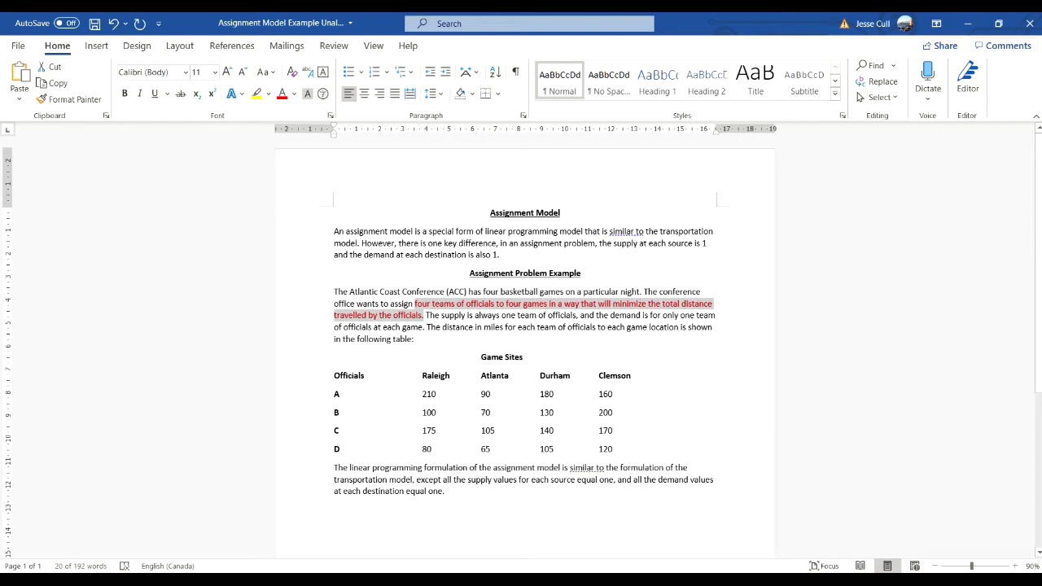
drag(442, 315, 576, 315)
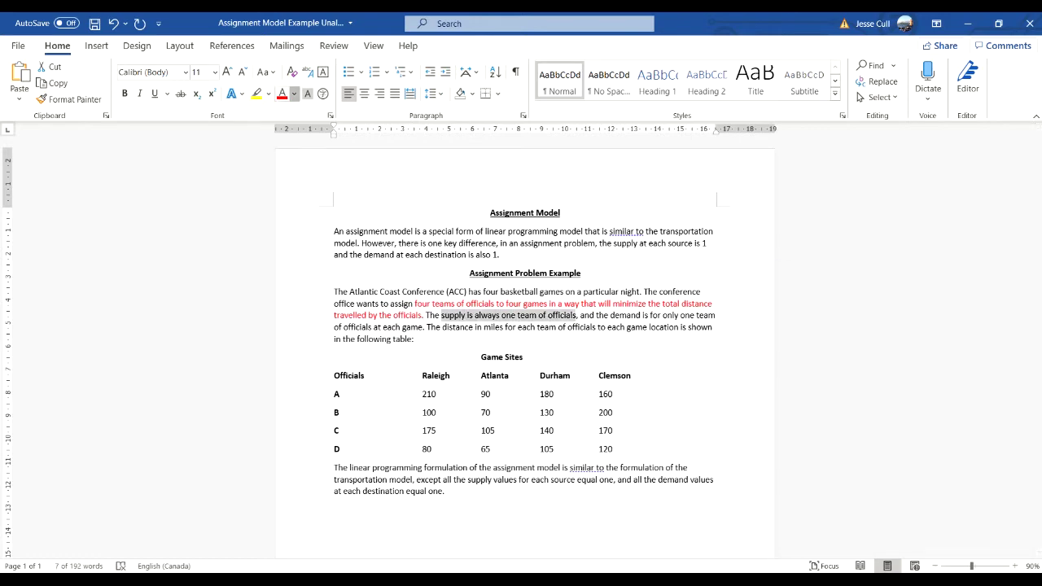
click(294, 94)
key(Escape)
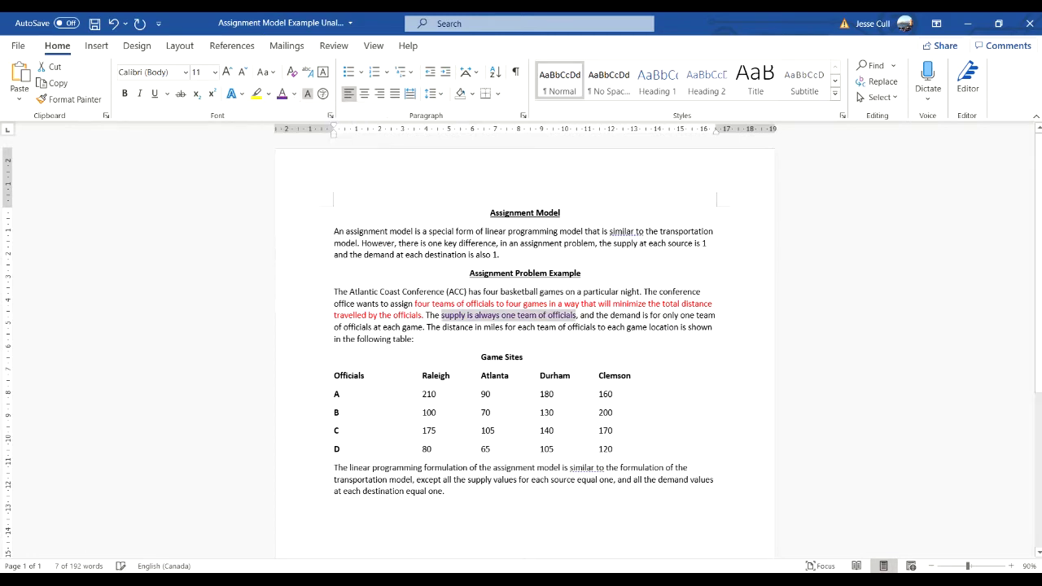
drag(610, 316, 423, 326)
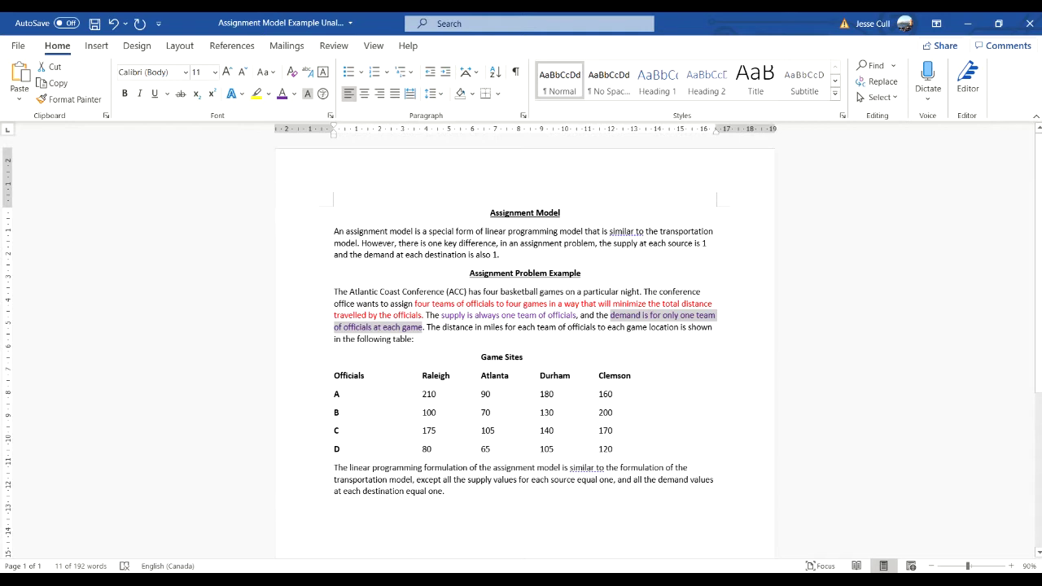
- Add "Team" before the row labels A, B, C and D in the officials table
click(334, 394)
text(Team)
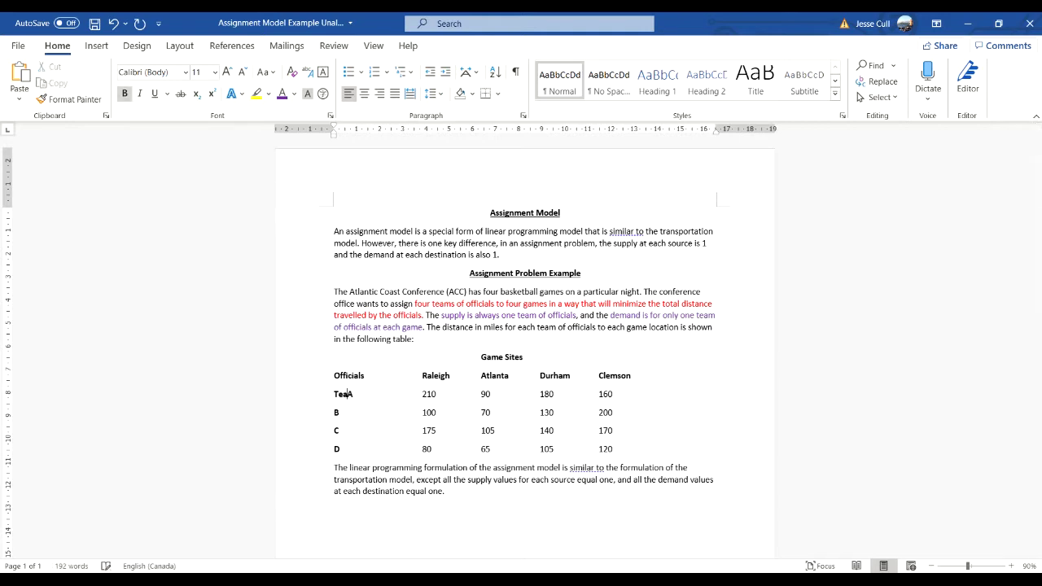
key(Down)
key(Home)
text(Team)
key(Down)
key(Home)
text(Team)
key(Down)
text(Team)
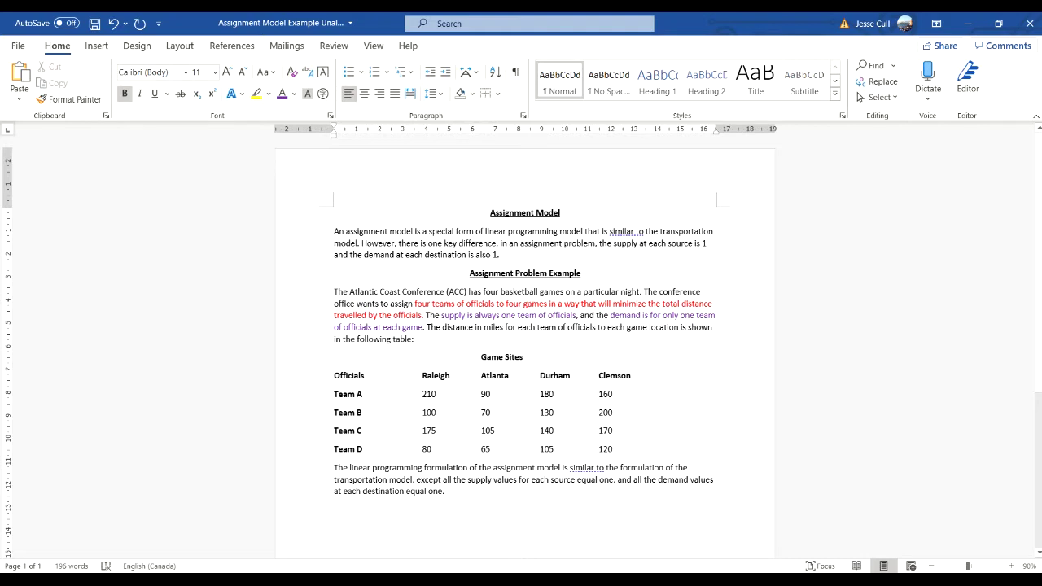
- Colour the phrases on supply values and demand values equalling one purple in the last paragraph
drag(443, 480, 613, 480)
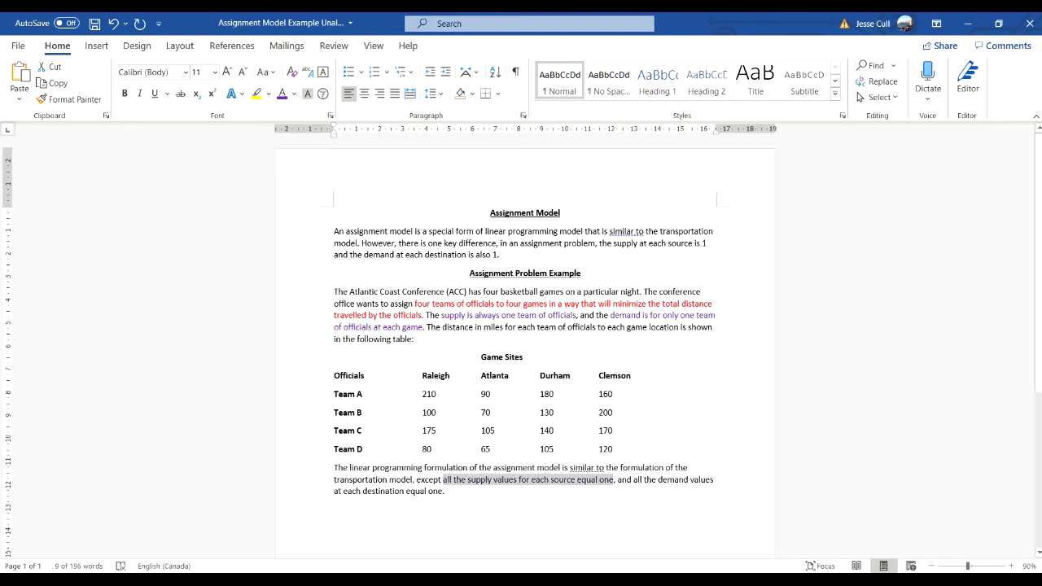
drag(633, 479, 445, 491)
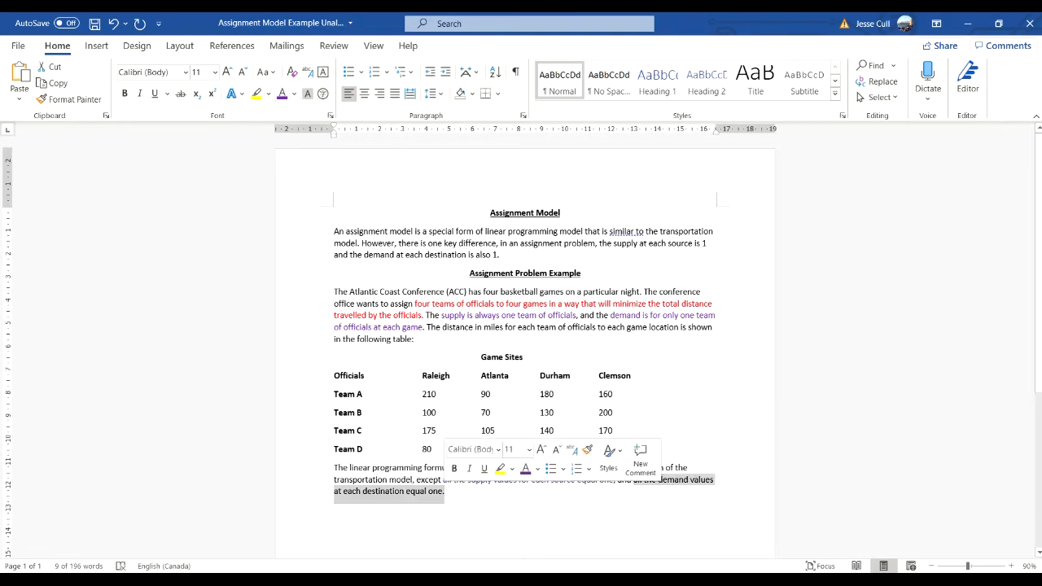
click(281, 93)
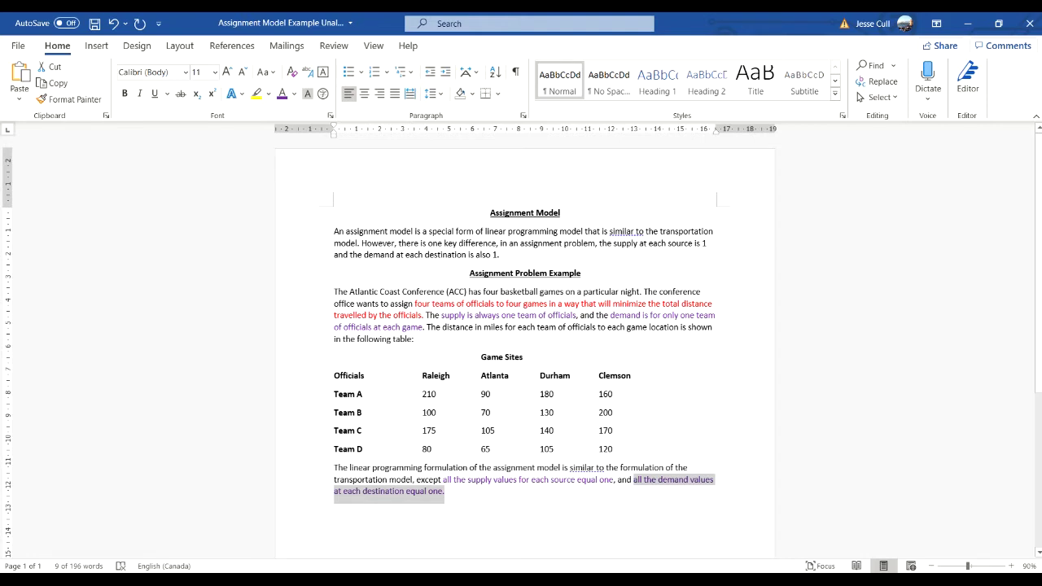
- Write the start of the objective function below the last paragraph: "Min Z = 210XAR + 90XAA + 180XAD + 160XAC +"
click(334, 503)
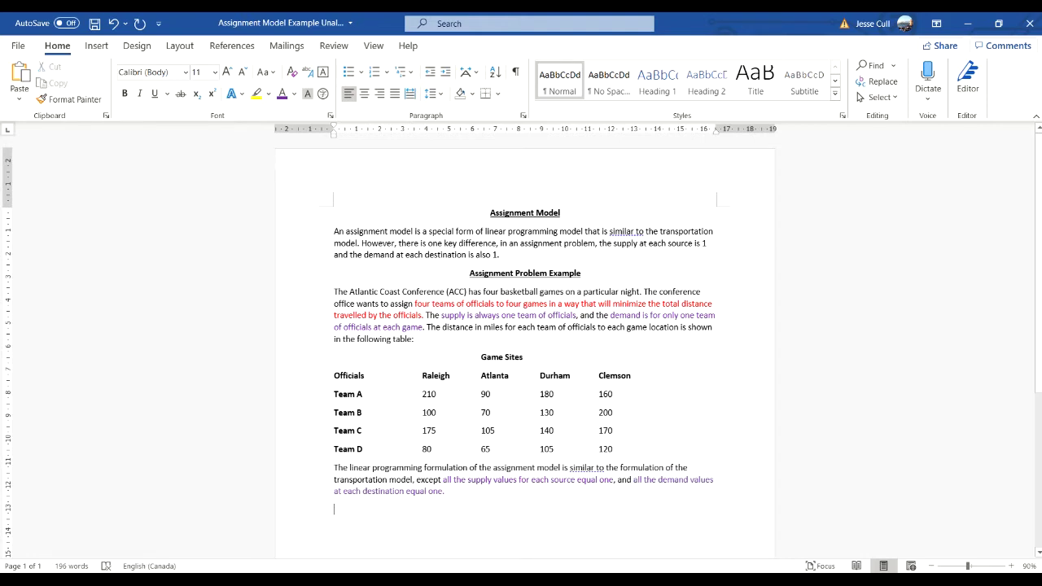
text(Min)
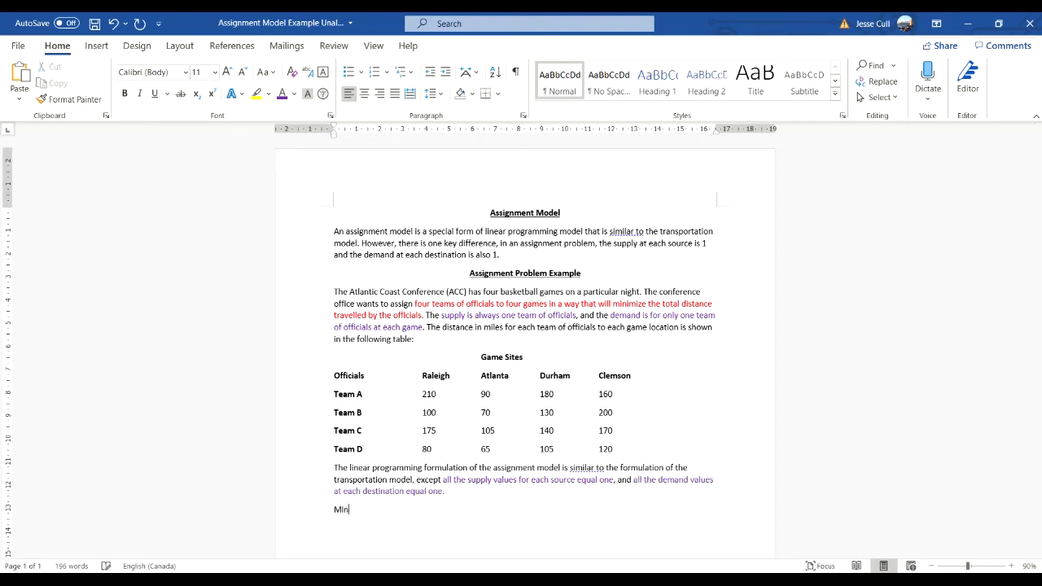
text( Z = 210XAR + 90XAA + 180XAD + 160X)
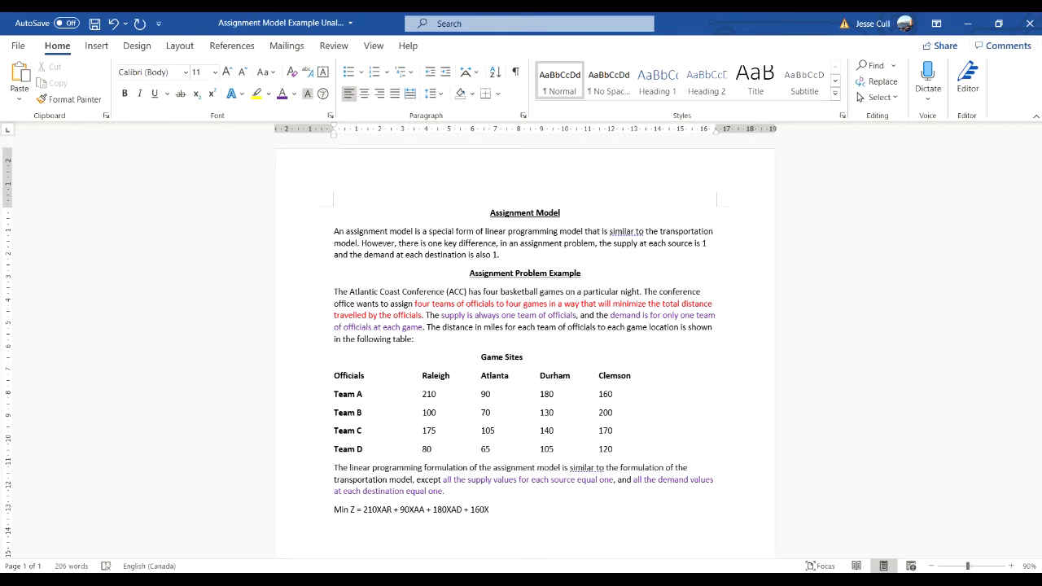
text(AC +)
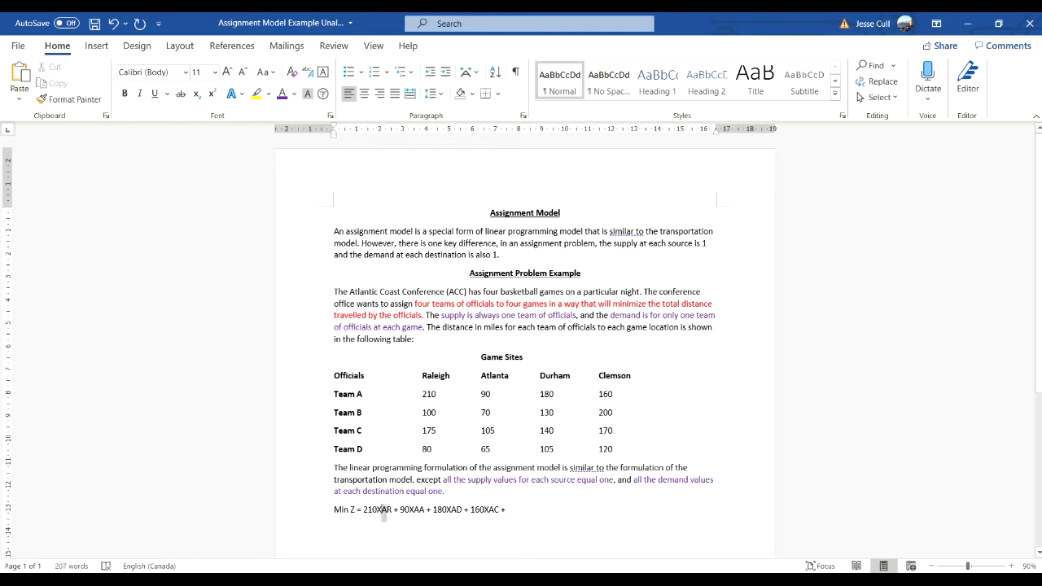
- Format the letter pairs AR, AA, AD and AC in the objective function as subscripts
drag(380, 510, 391, 509)
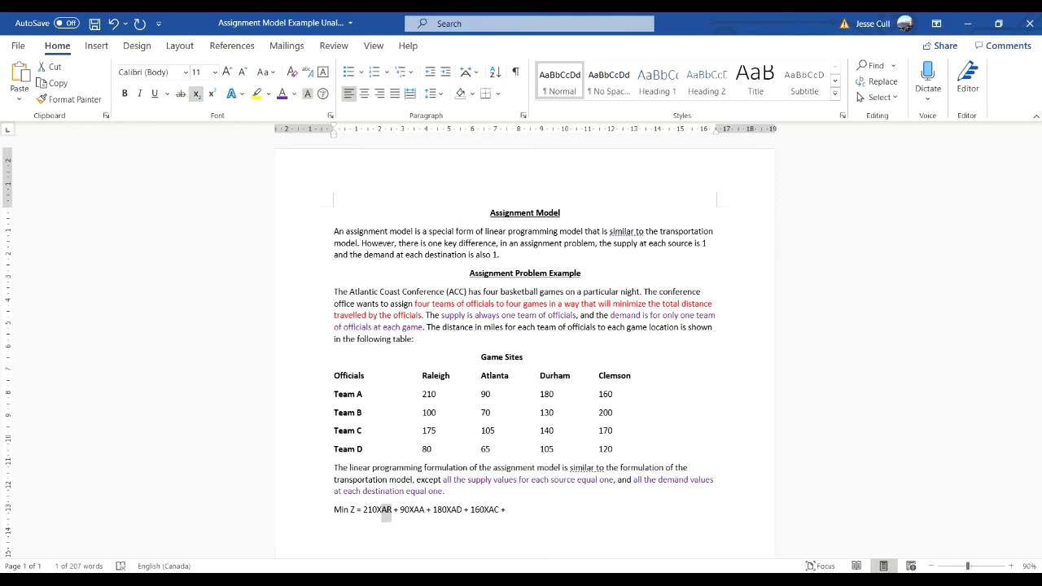
click(196, 94)
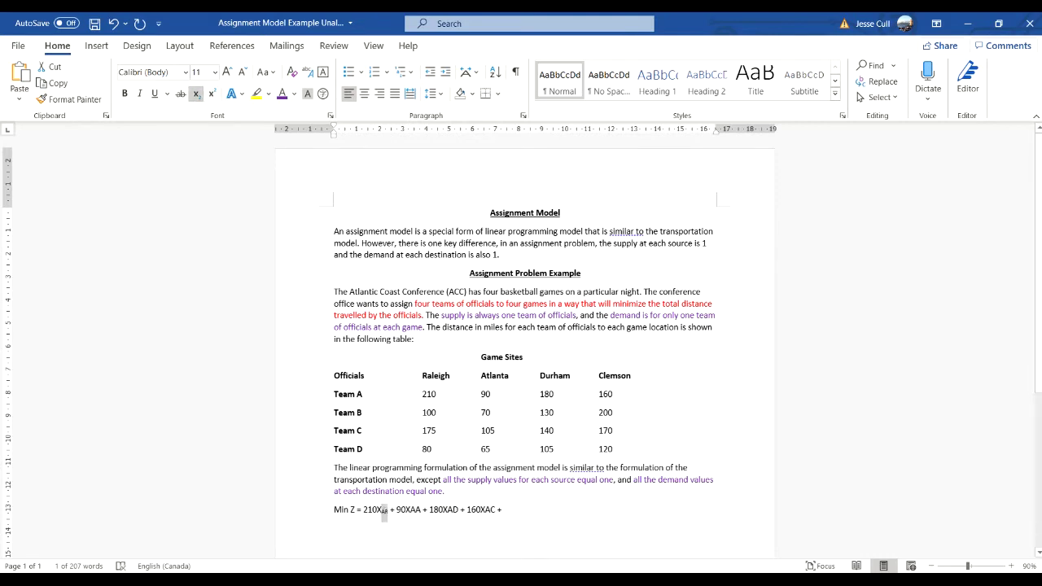
drag(410, 510, 421, 510)
key(ctrl+equal)
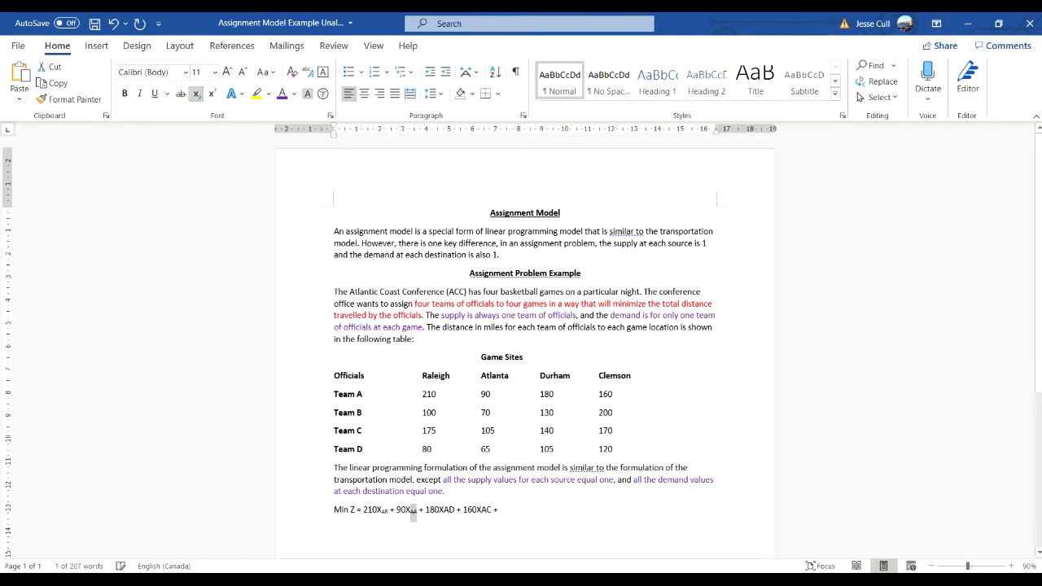
drag(443, 509, 455, 509)
key(ctrl+equal)
drag(477, 509, 488, 510)
key(ctrl+equal)
- Append the Team B terms "100XBR + 70XBA + 130XBD + 200XBC +" to the objective function
click(493, 509)
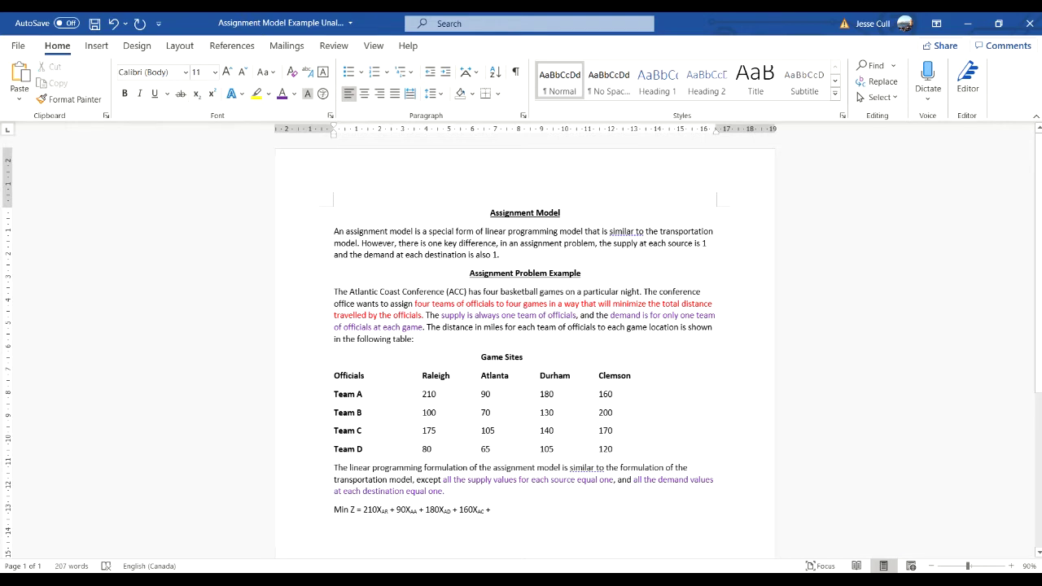
text(100XBR)
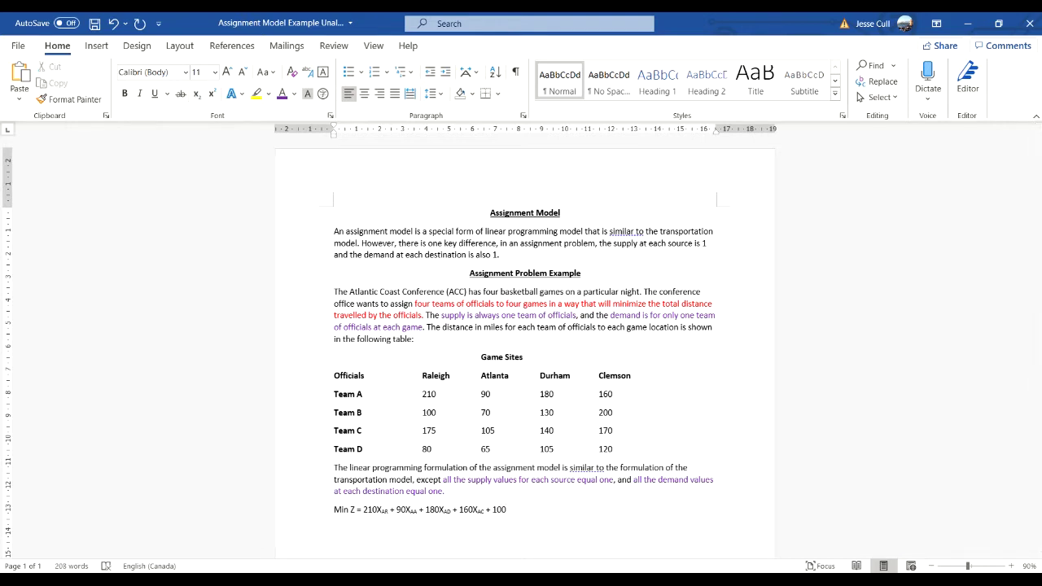
key(BackSpace)
key(BackSpace)
text(XBR + 70)
text(XBA +)
key(alt+equal)
text(130X)
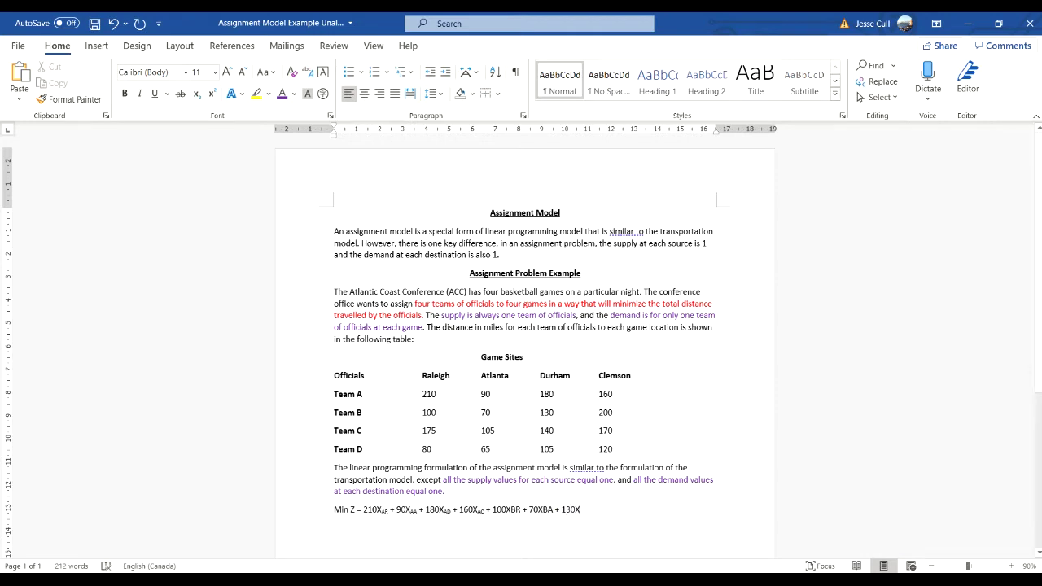
text(BD)
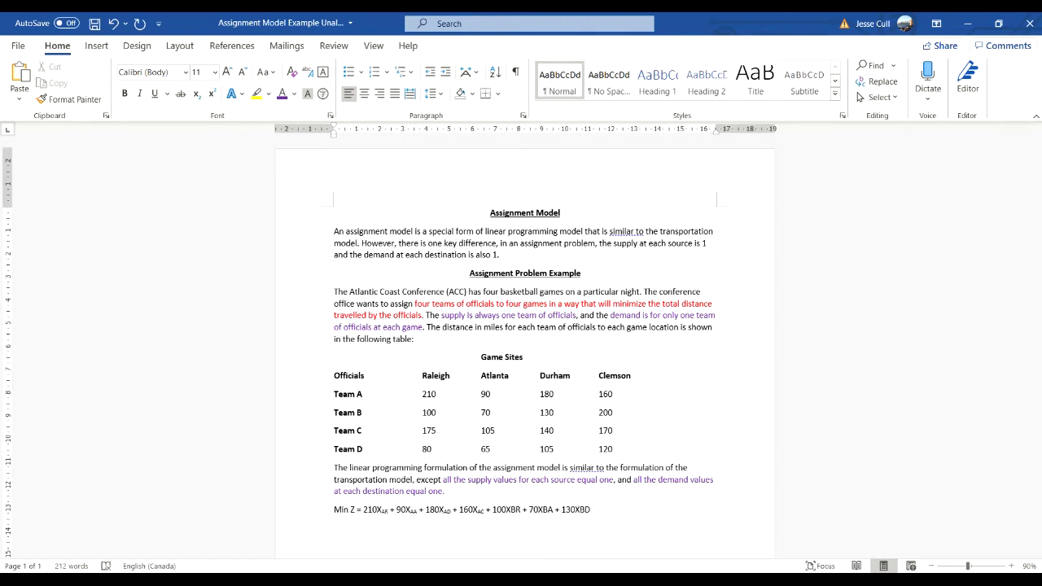
text( + 200XBC +)
- Format the letter pairs BR, BA, BD and BC in the objective function as subscripts
drag(511, 510, 521, 510)
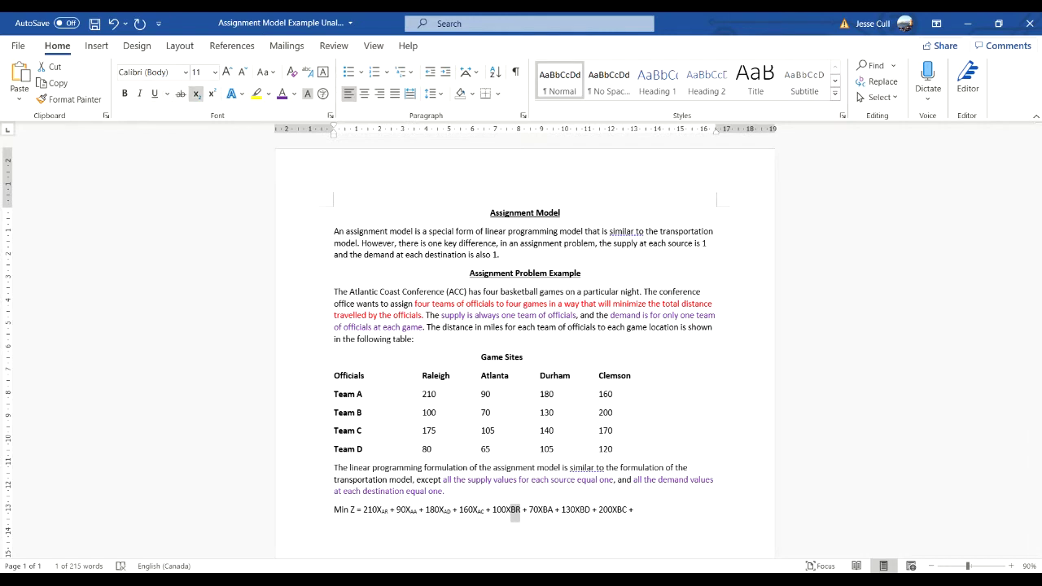
key(ctrl+equal)
drag(538, 510, 550, 510)
key(ctrl+equal)
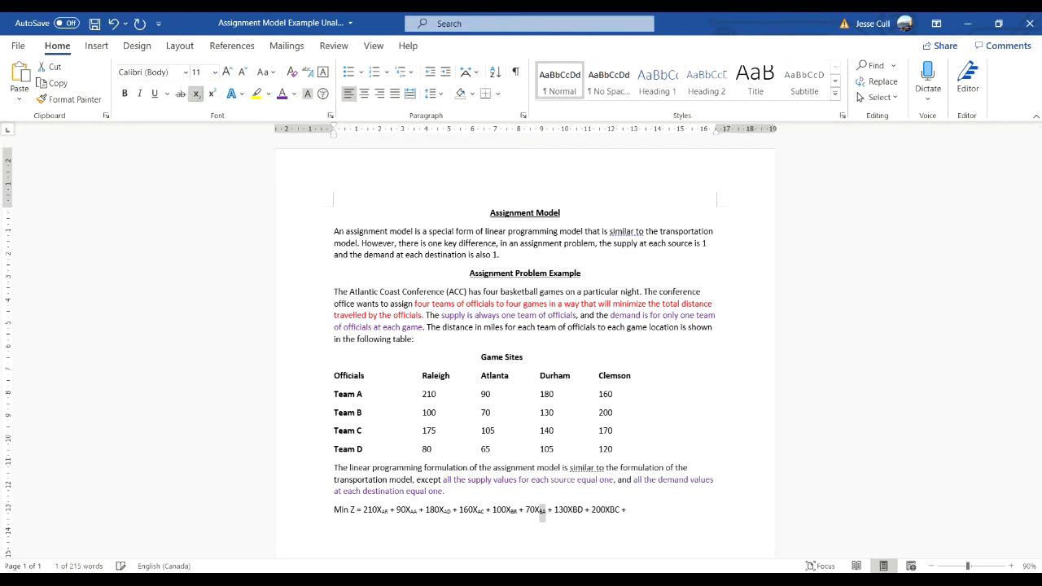
drag(572, 510, 583, 509)
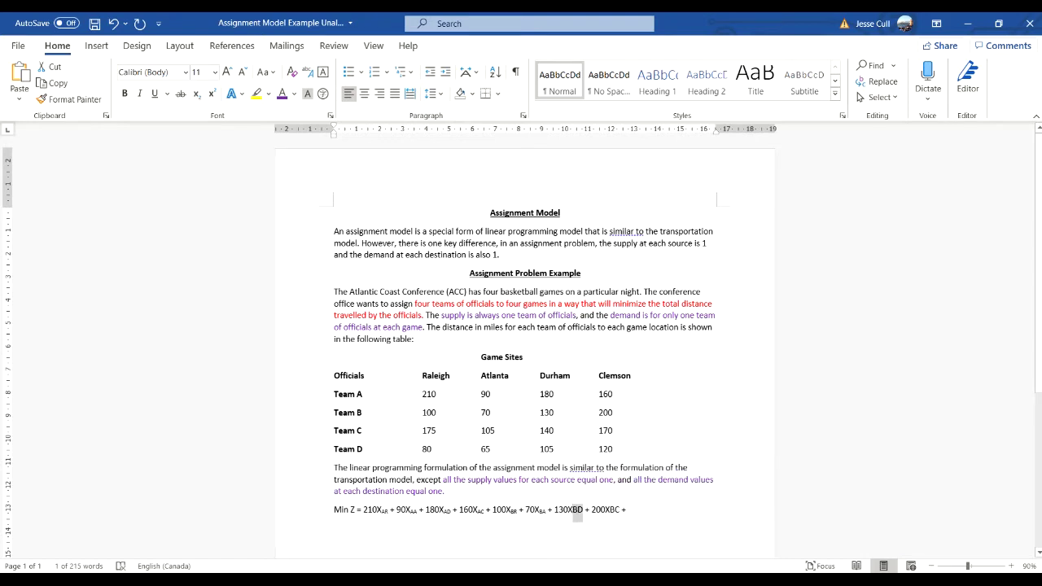
key(ctrl+equal)
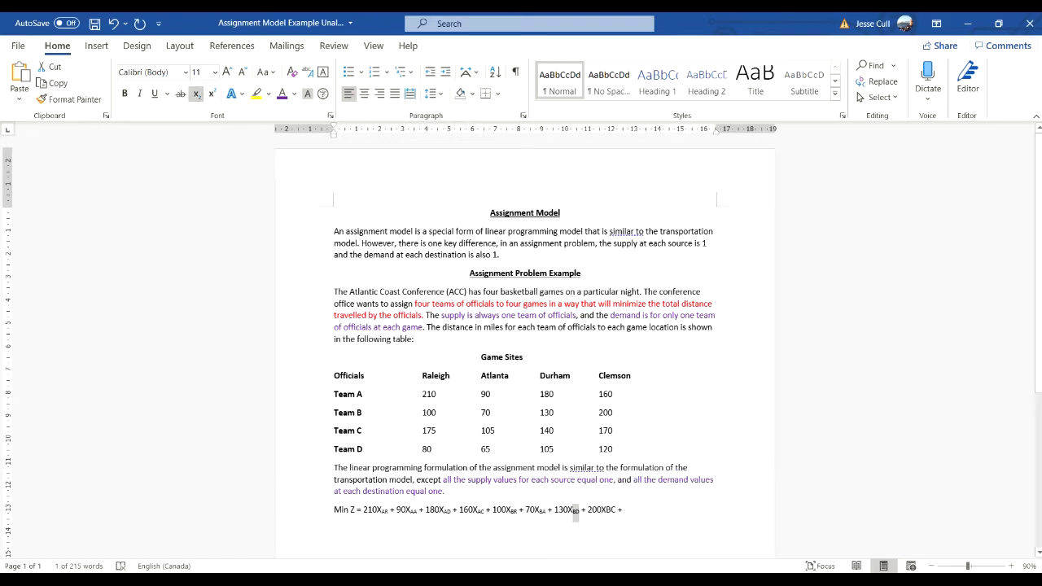
drag(605, 510, 616, 509)
key(ctrl+equal)
- Append the Team C terms "175XCR + 105XCA + 140XCD" to the objective function
click(620, 510)
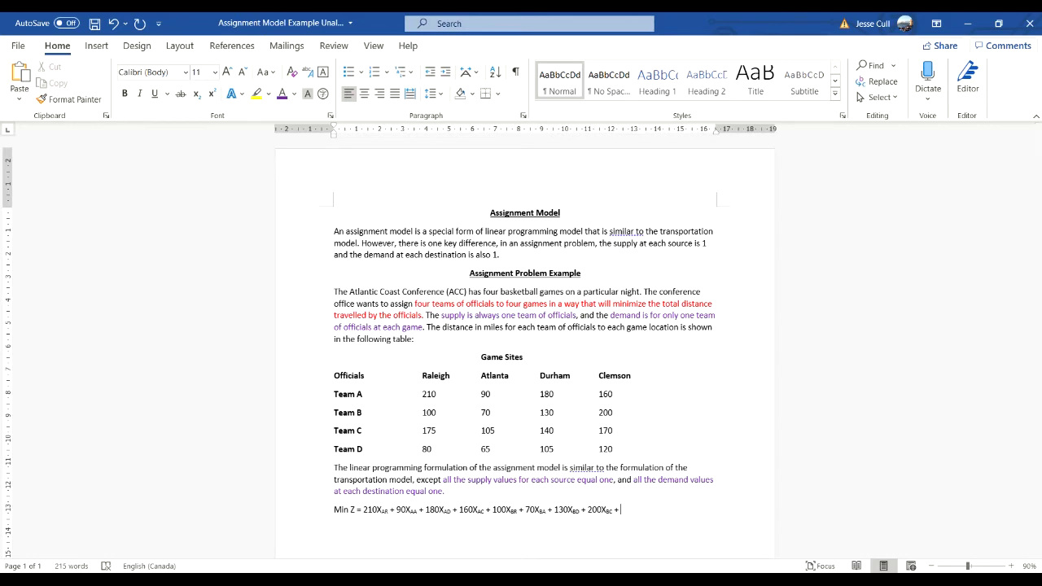
text(1)
text(75)
text(X)
text(CR)
text( +)
text( 105)
text(X)
text(CA)
text( +)
text( 140)
text(X)
text(C)
key(BackSpace)
text(CD 1)
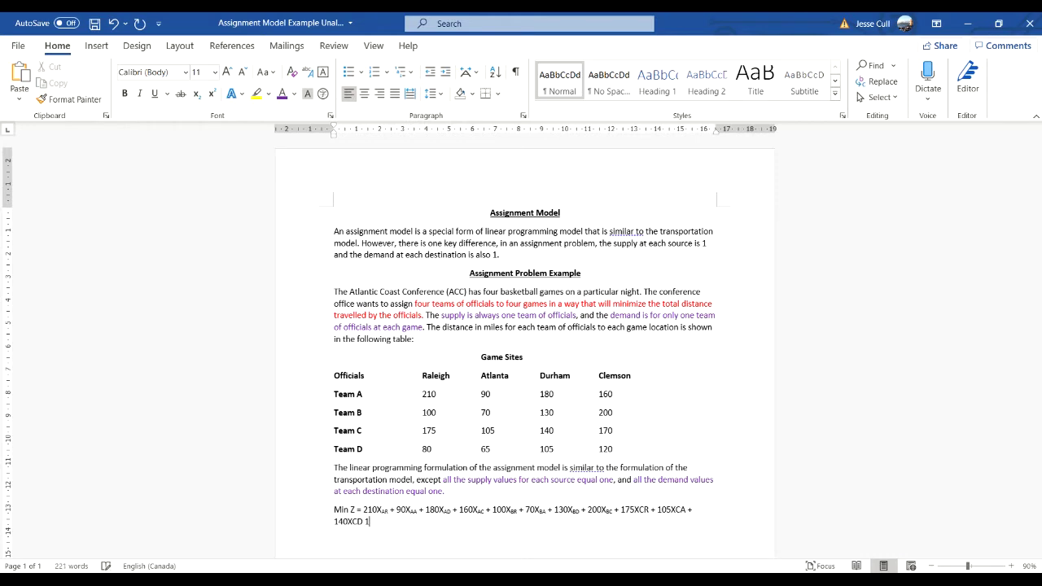
- Insert the missing plus sign after 140XCD and remove the incomplete 170X term behind it
text(70X)
key(Left)
key(Left)
key(Left)
key(Left)
text(+)
key(Right)
key(Right)
key(Right)
key(Right)
key(BackSpace)
key(BackSpace)
key(BackSpace)
key(BackSpace)
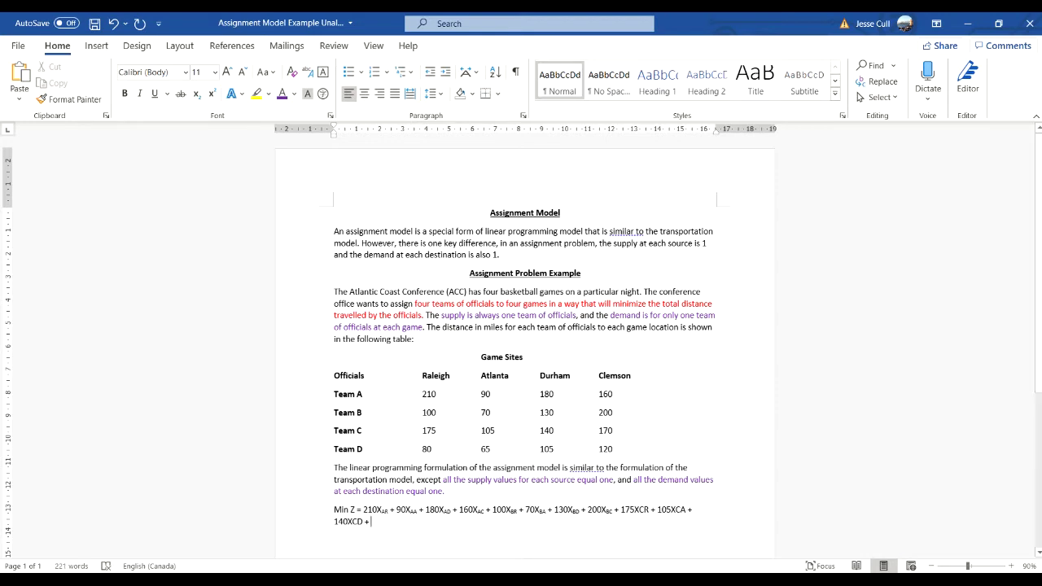
- Append the Team C Clemson term "170XCC +" to the end of the objective function
drag(363, 522, 356, 522)
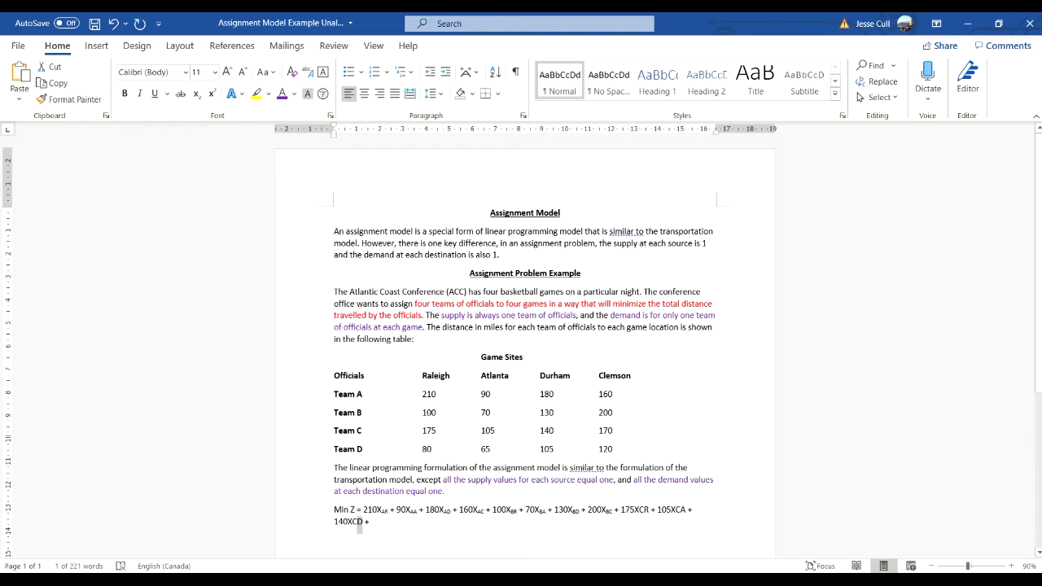
key(Right)
key(Right)
key(Right)
key(Right)
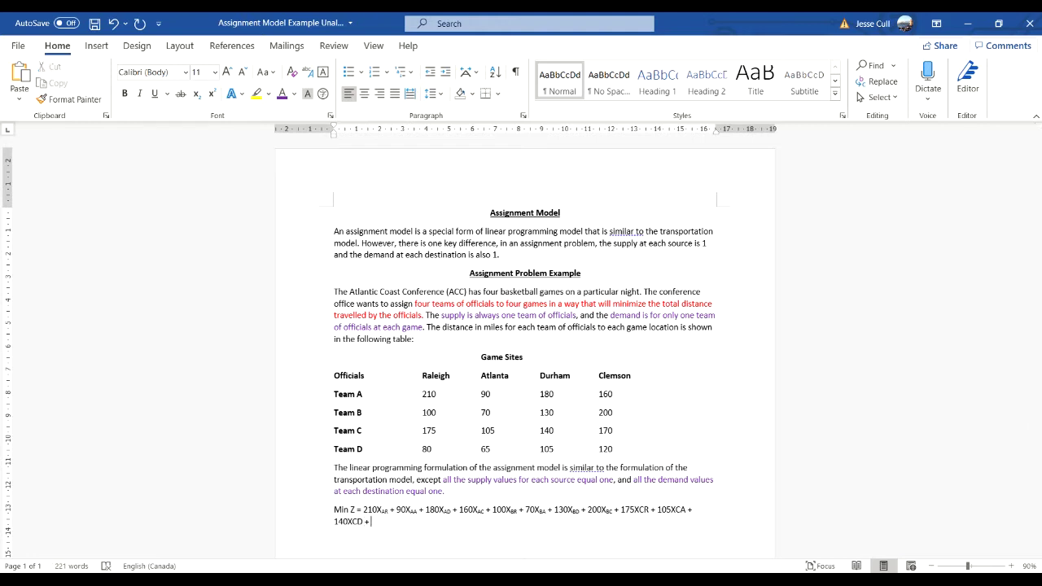
text(170XCC +)
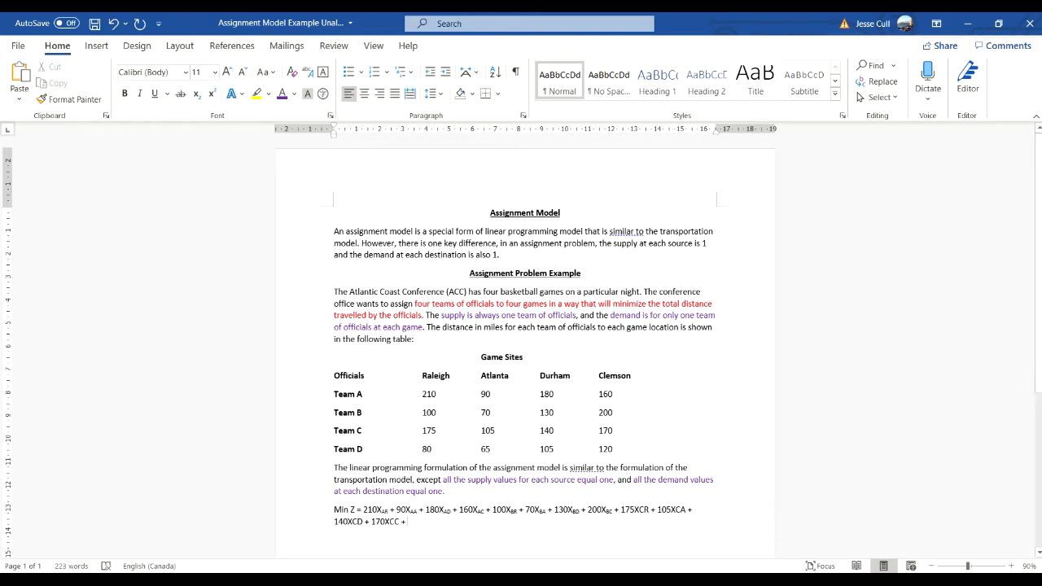
- Format the letter pairs CR, CA, CD and CC in the objective function as subscripts
drag(638, 510, 649, 510)
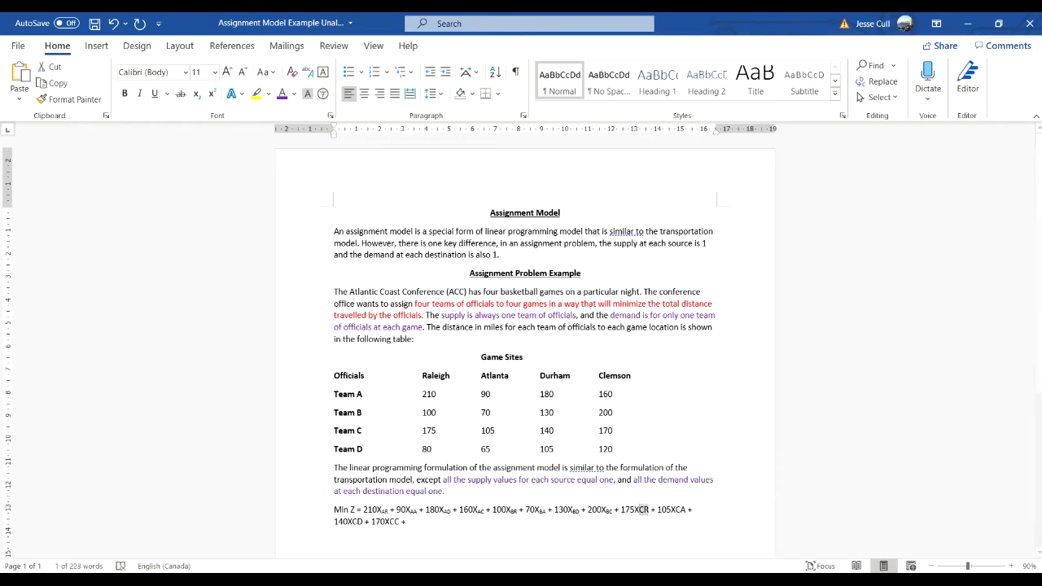
click(195, 93)
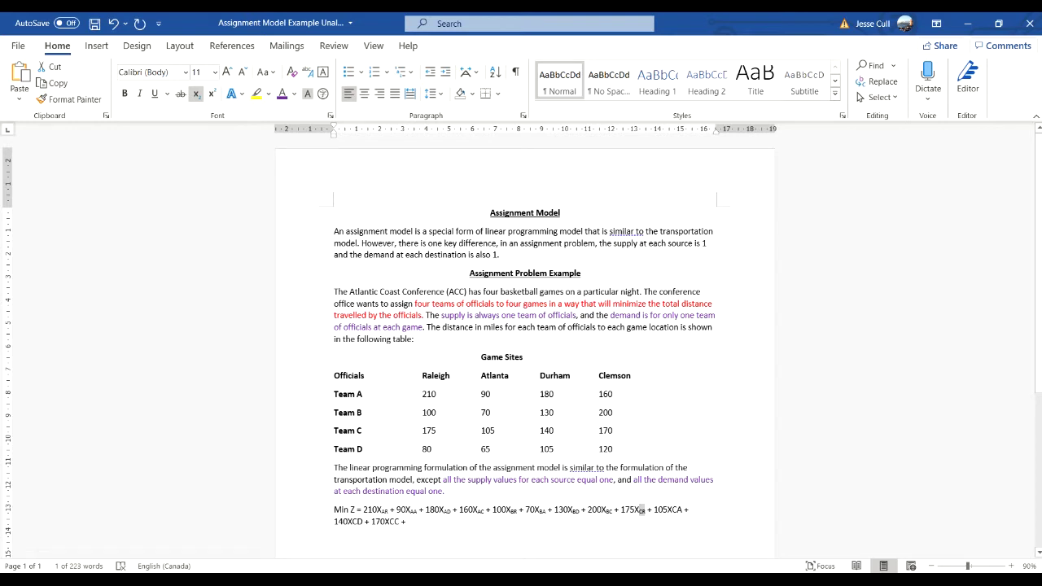
drag(670, 509, 682, 510)
click(196, 94)
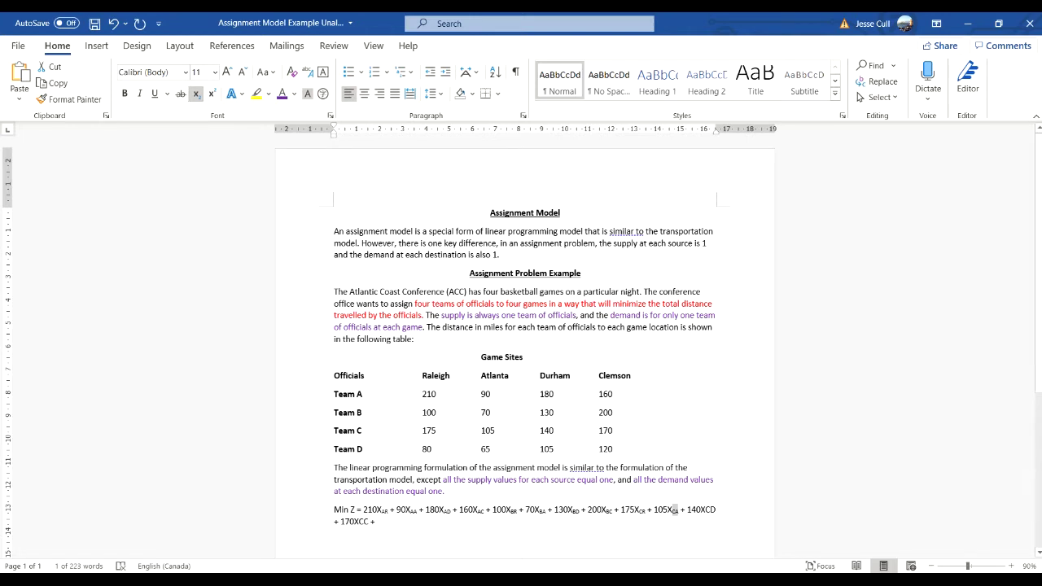
drag(705, 510, 716, 509)
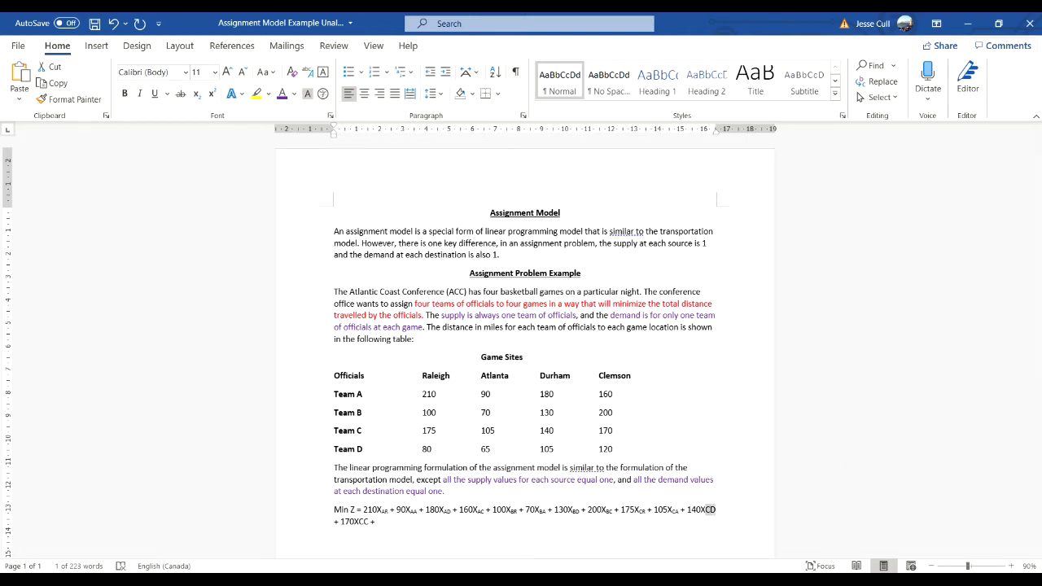
click(196, 94)
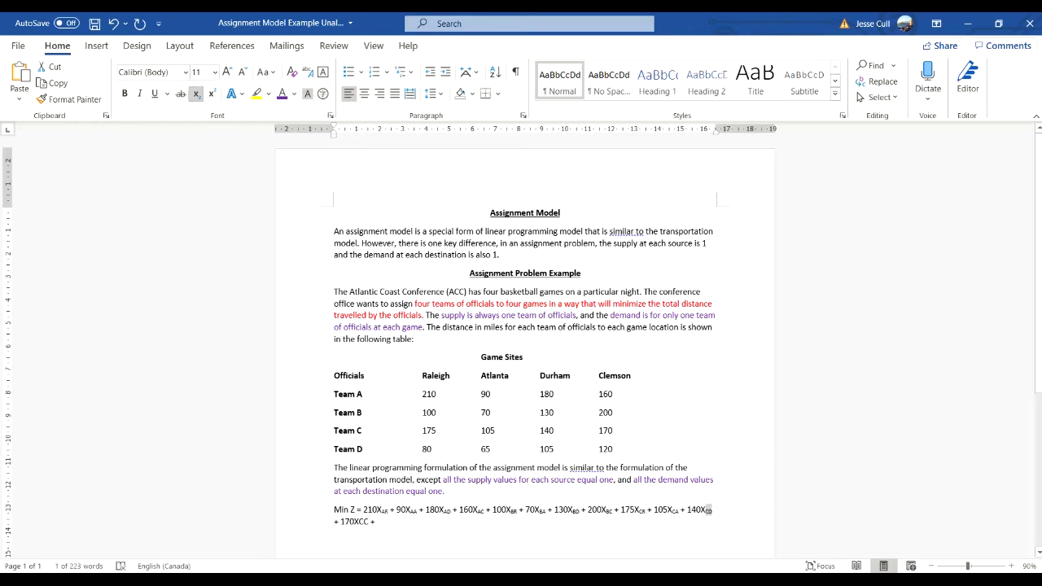
drag(358, 521, 368, 521)
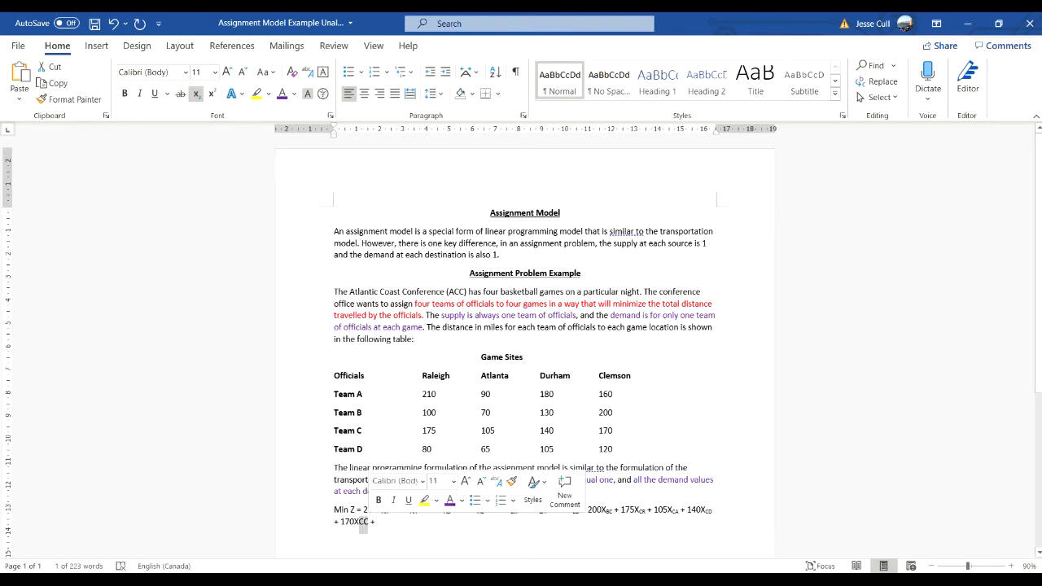
click(195, 94)
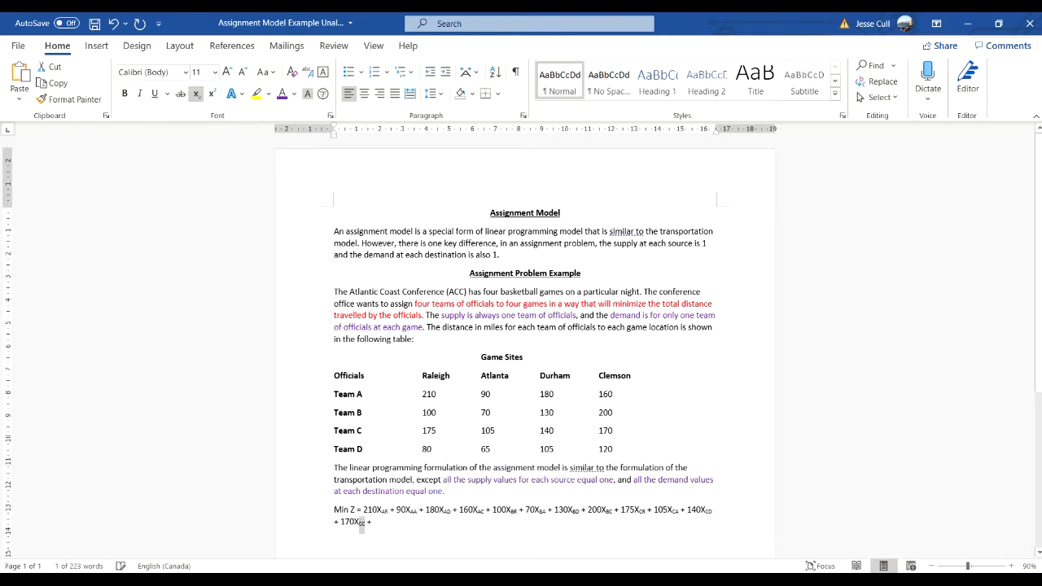
- Append the Team D terms "80XDR + 65XDA + 105XDD + 120XDC" to the end of the objective function
click(373, 521)
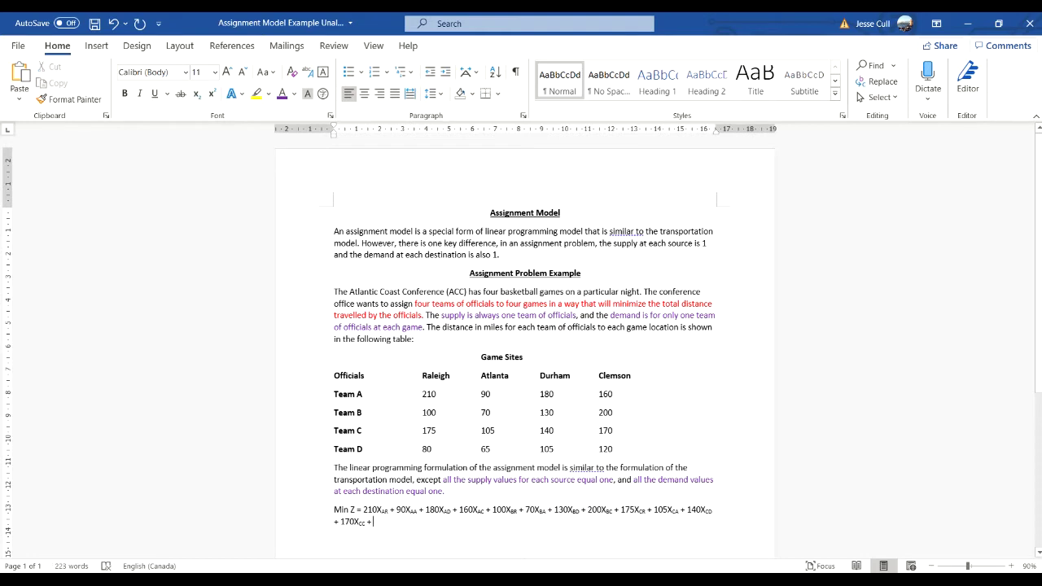
text(80X)
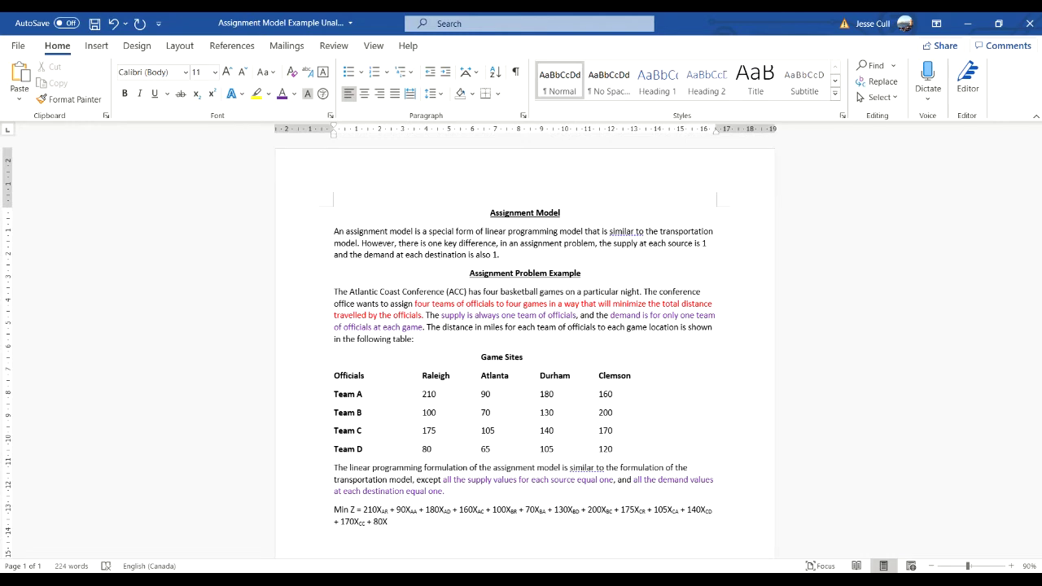
text(DA + 65D)
click(398, 521)
key(BackSpace)
text(R)
key(End)
text(A + 105XDD)
click(414, 521)
text(XDD + 120)
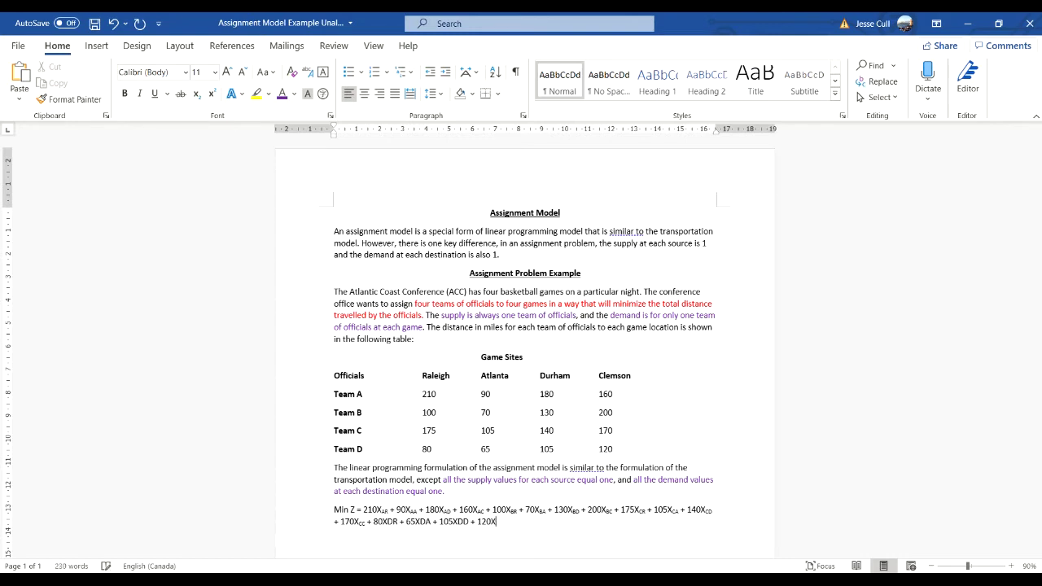
text(XDC)
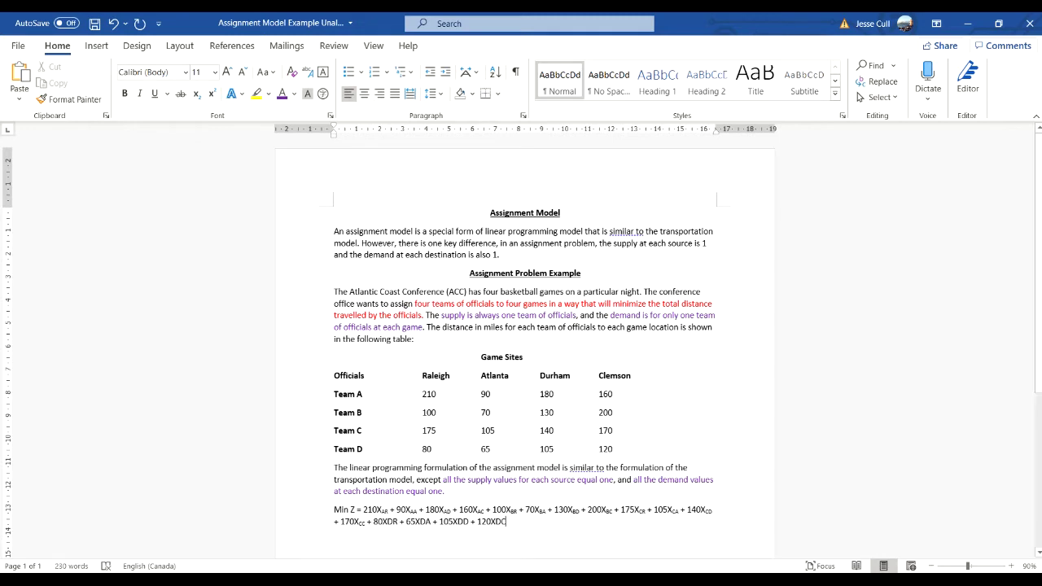
- Format the letter pairs DR, DA, DD and DC in the objective function as subscripts
drag(386, 521, 398, 521)
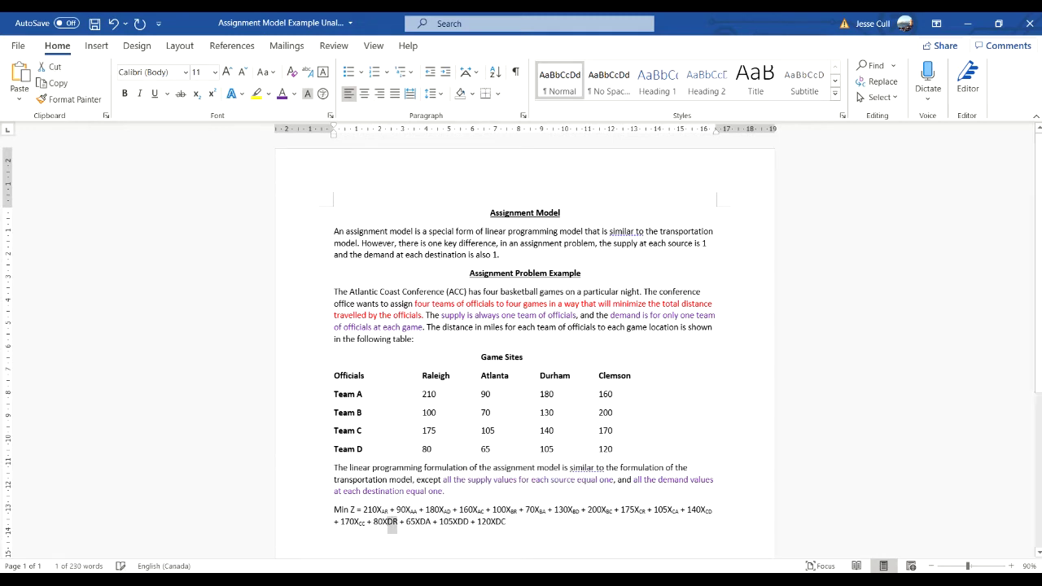
click(196, 93)
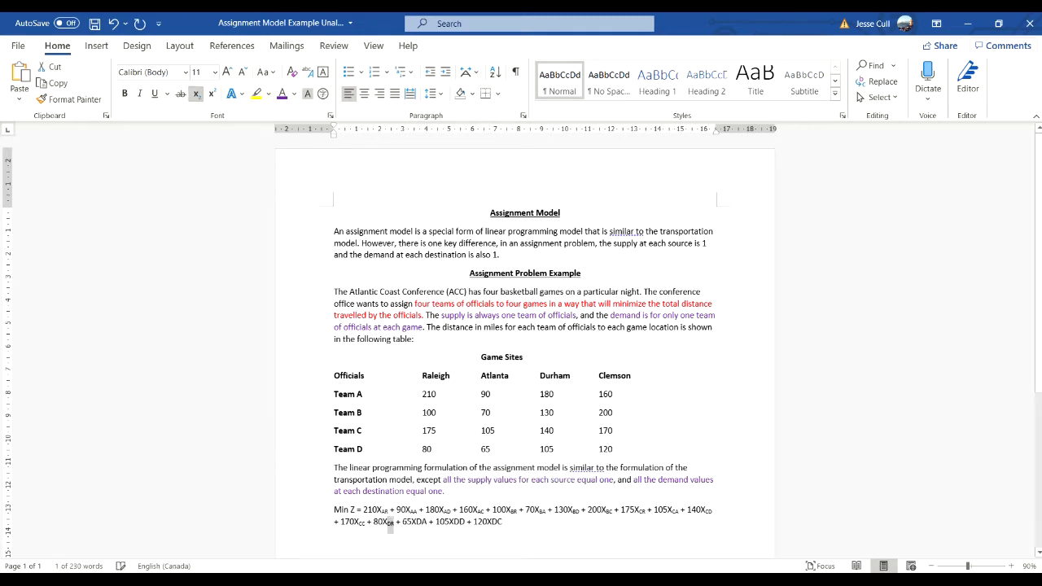
drag(415, 521, 427, 522)
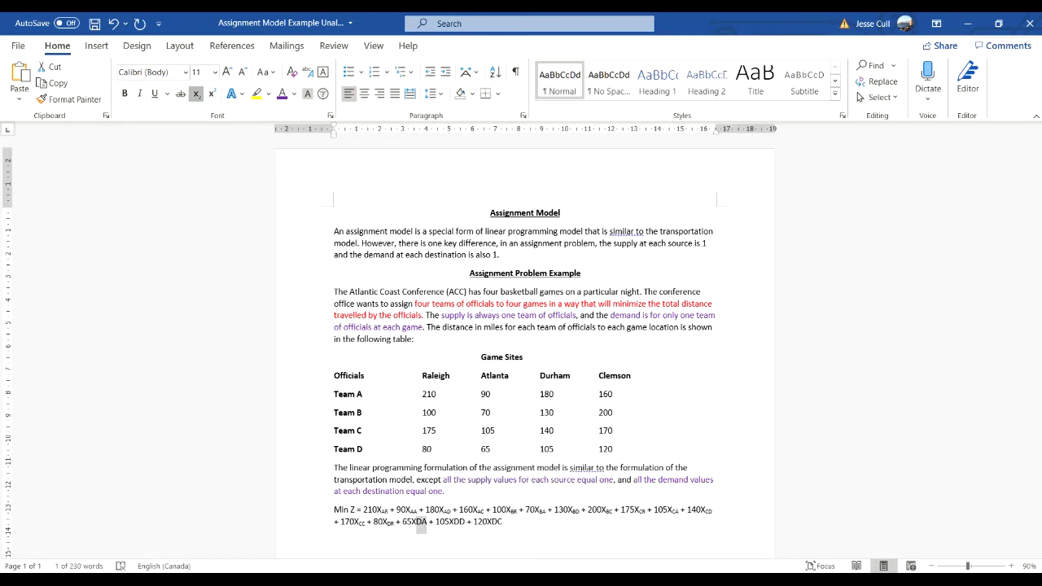
click(196, 93)
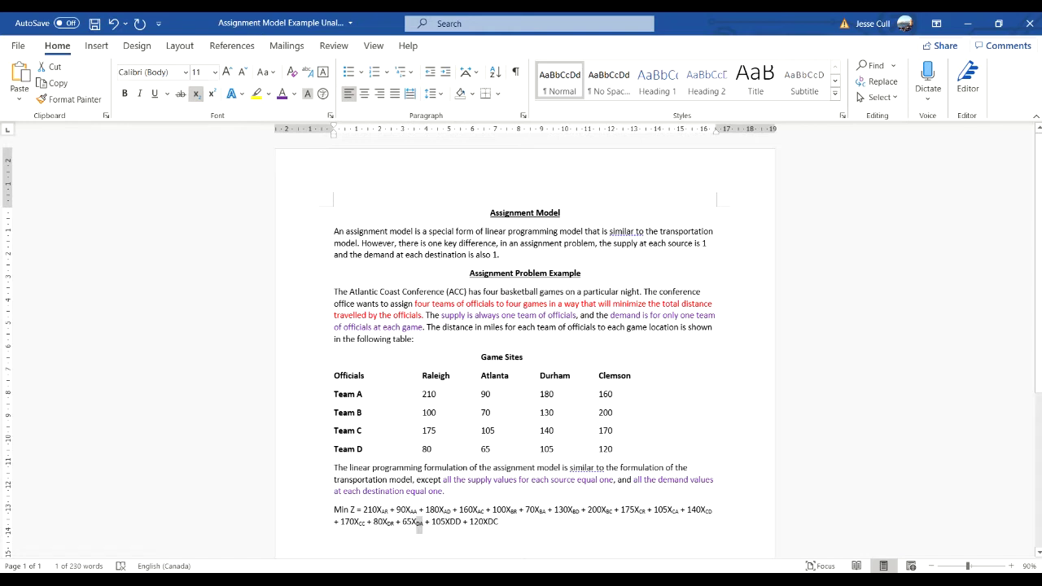
drag(449, 522, 461, 522)
click(196, 94)
drag(483, 522, 495, 522)
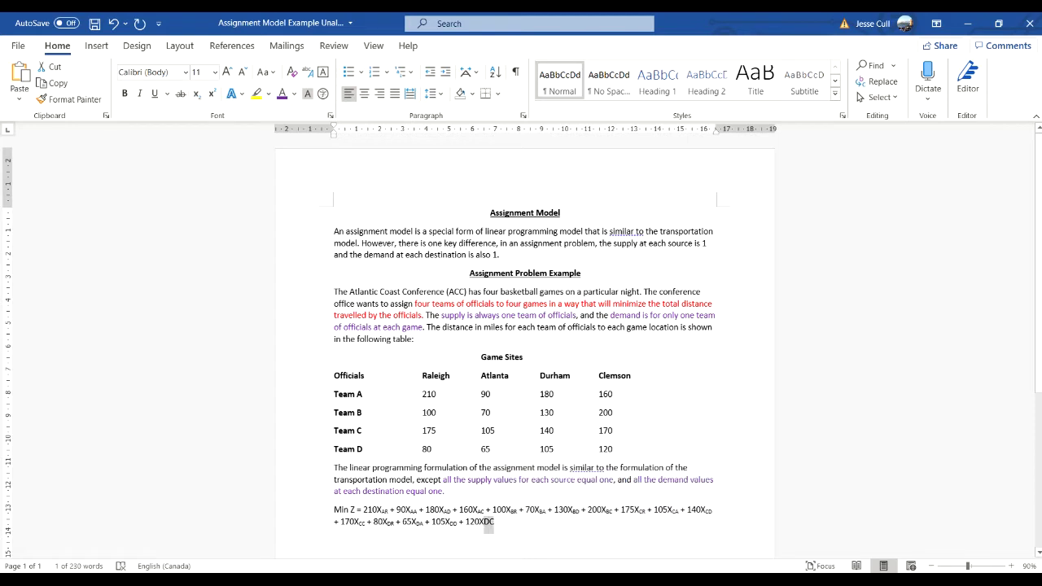
click(196, 93)
- Add the line "Subject to." below the objective function, followed by an indented line starting with "XAR +"
key(Right)
key(Return)
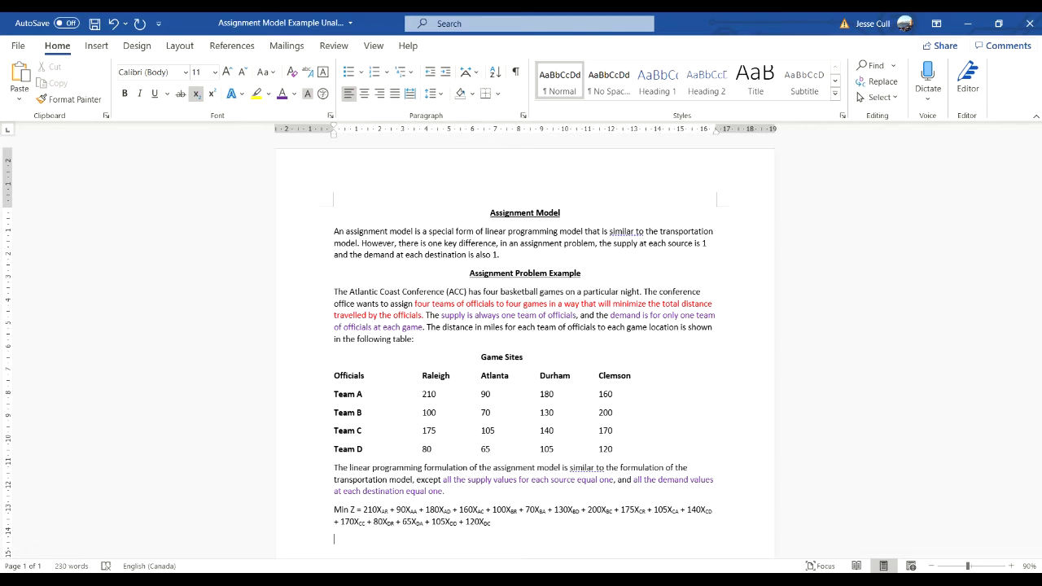
text(X)
text(AR)
text( +)
text(Subject t)
text(o.)
key(Return)
key(Tab)
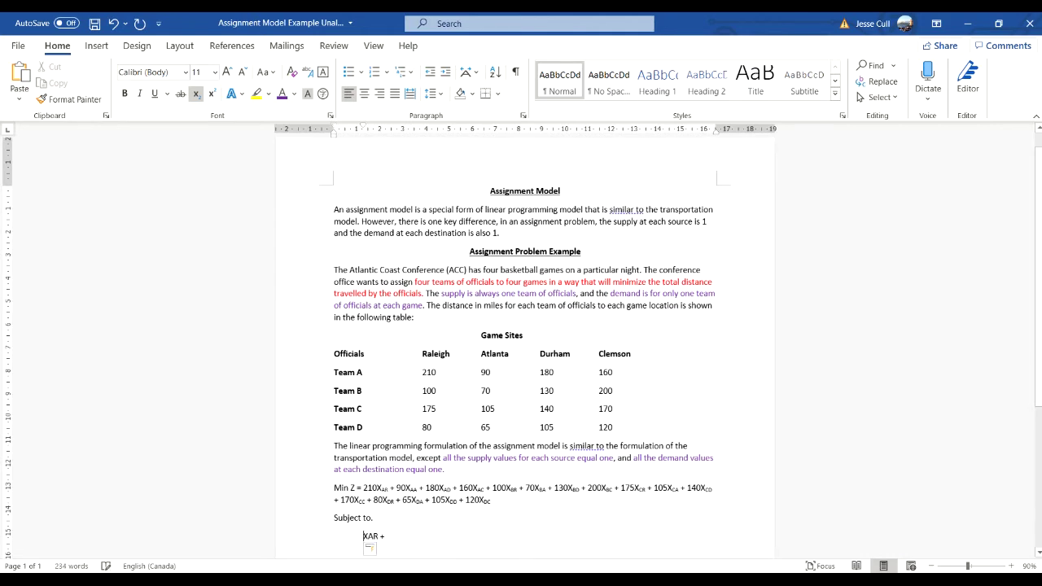
- Label the indented line C1 and complete its Team A constraint as "XAR + XAA + XAD + XAC = 1"
text(C1)
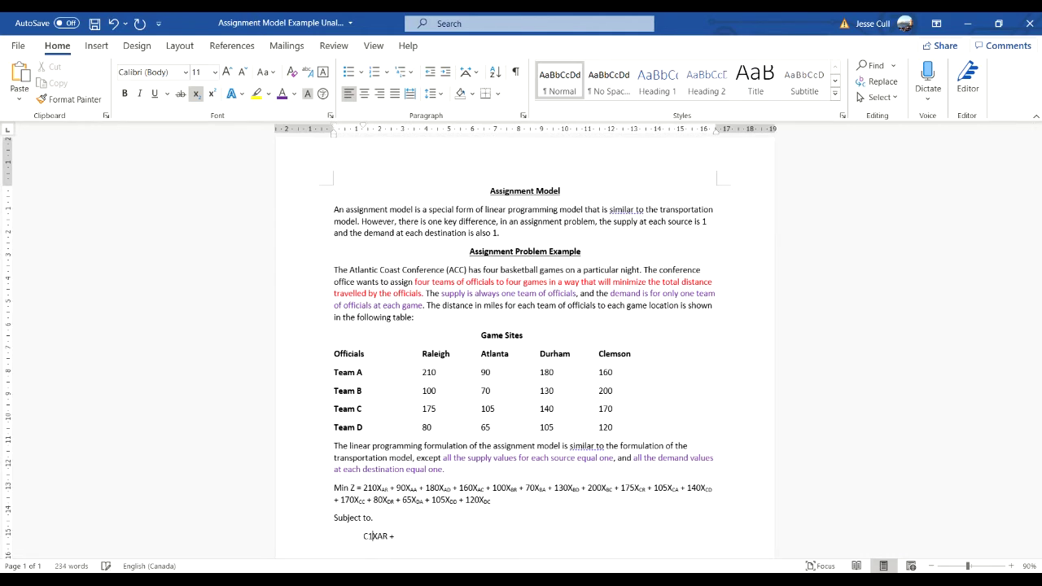
key(Tab)
key(End)
text(X)
text(AA + )
text(XAD)
text( + XA)
text(C)
text( ,)
key(BackSpace)
key(BackSpace)
text(<=)
key(BackSpace)
key(BackSpace)
text(= 1)
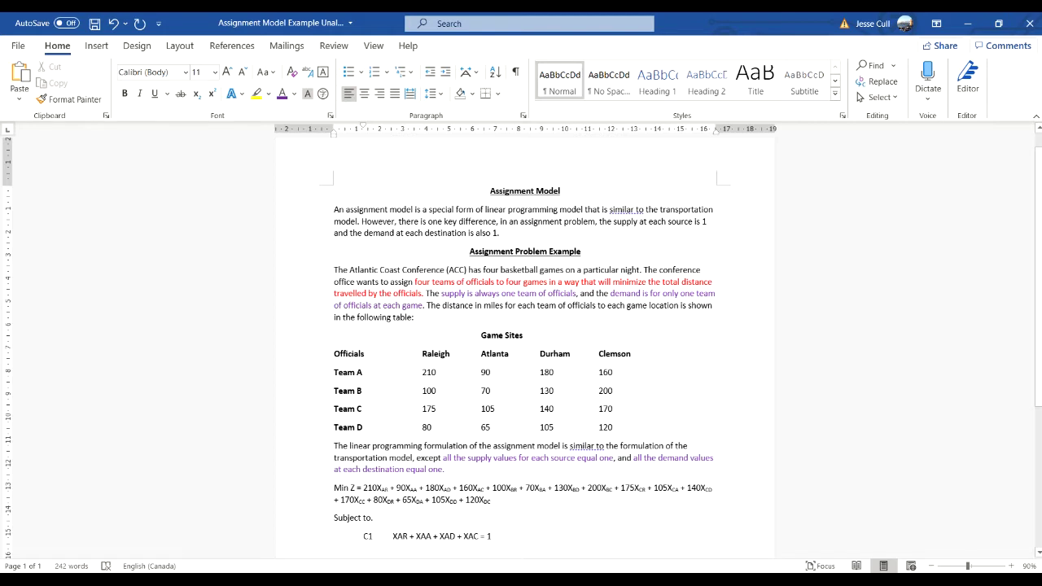
- Format the letter pairs AR, AA, AD and AC in constraint C1 as subscripts
drag(393, 536, 407, 537)
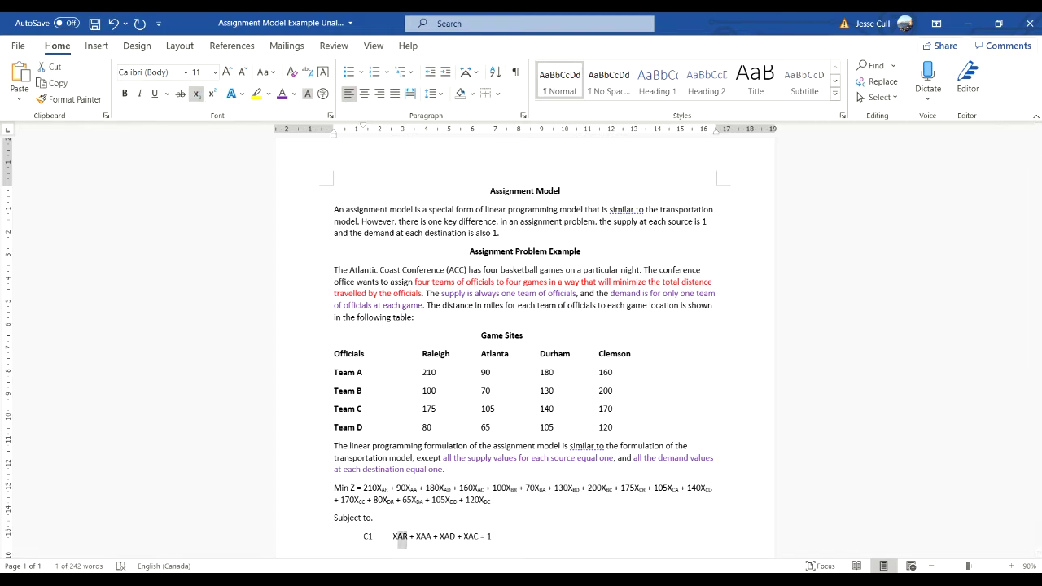
click(196, 94)
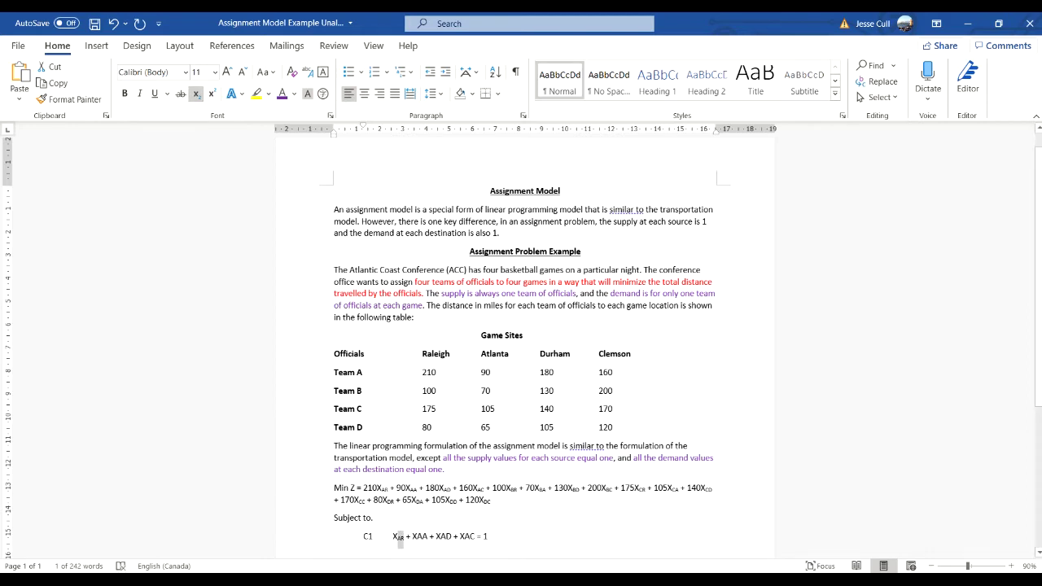
drag(417, 537, 427, 536)
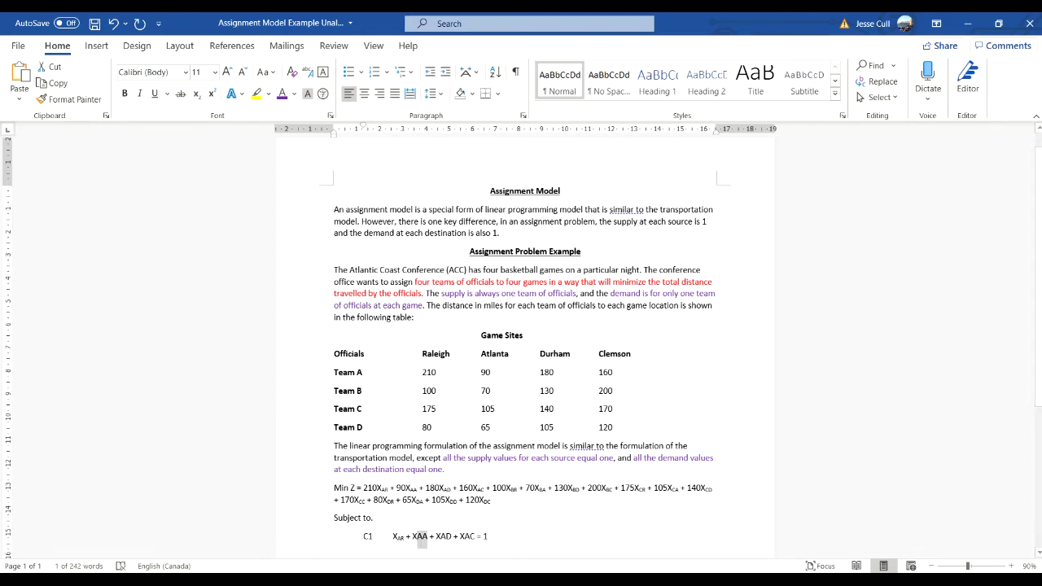
click(196, 94)
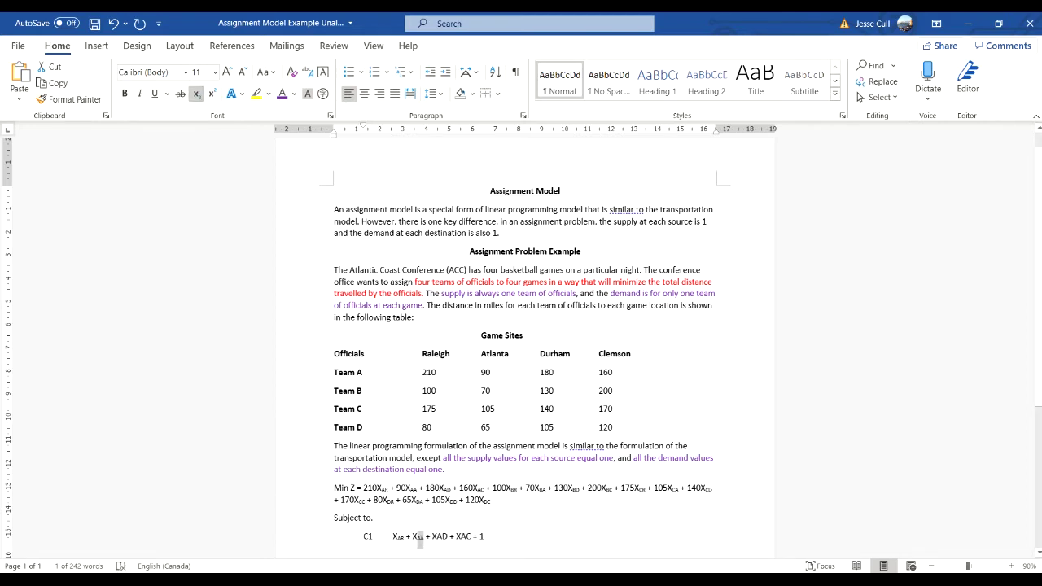
drag(434, 536, 448, 537)
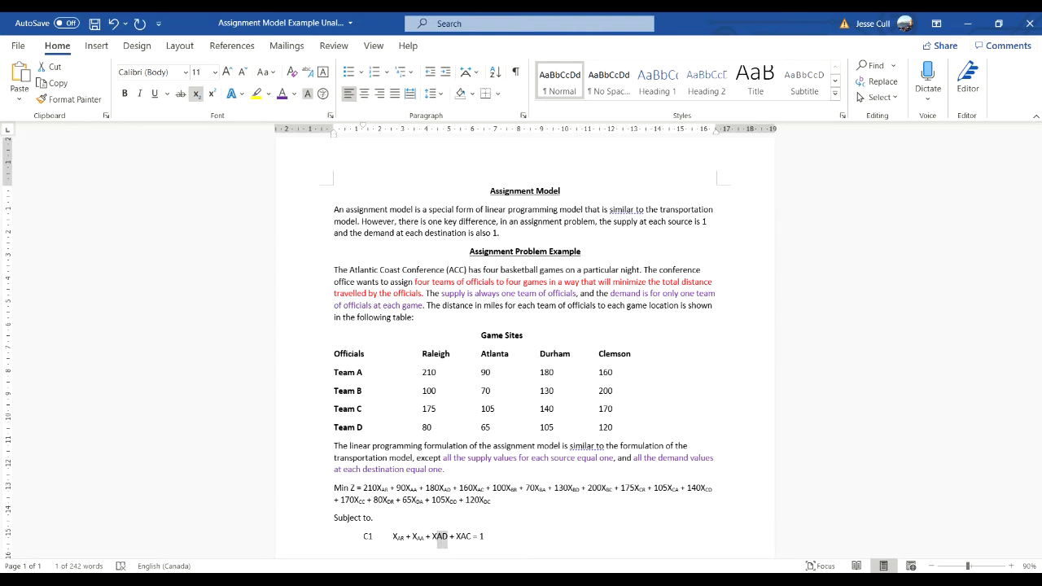
click(196, 94)
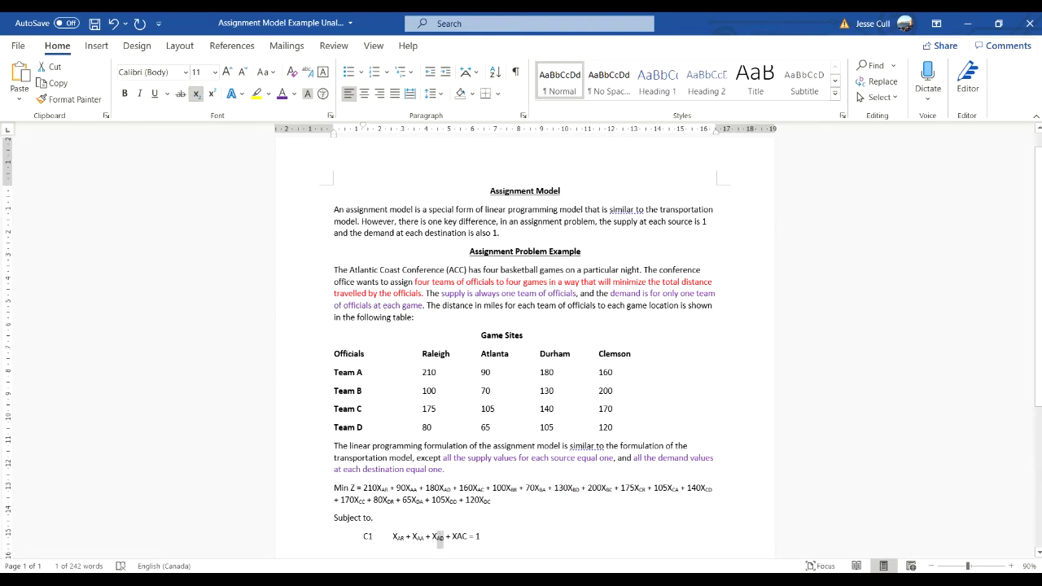
drag(456, 537, 467, 536)
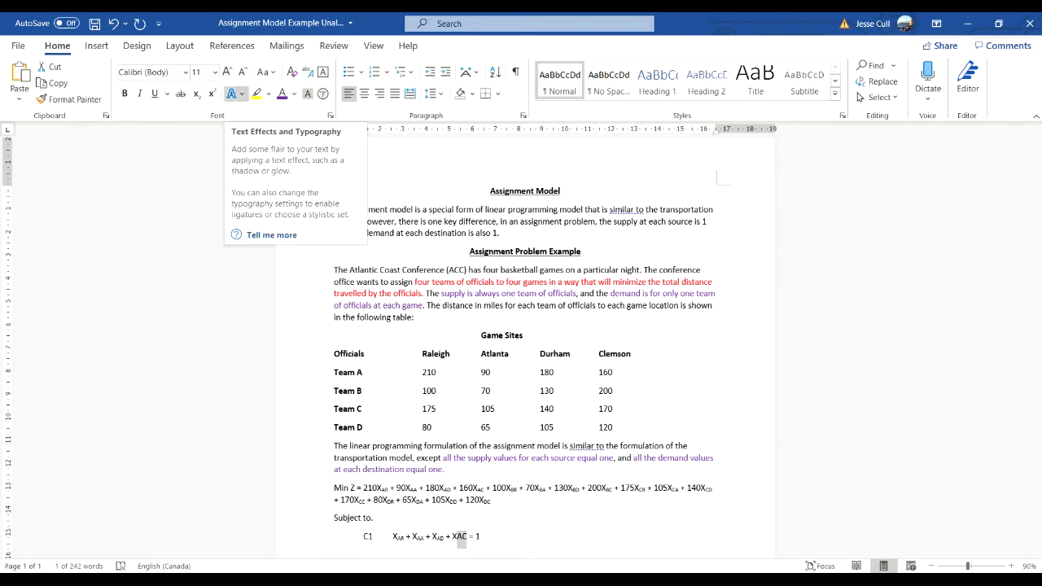
click(196, 93)
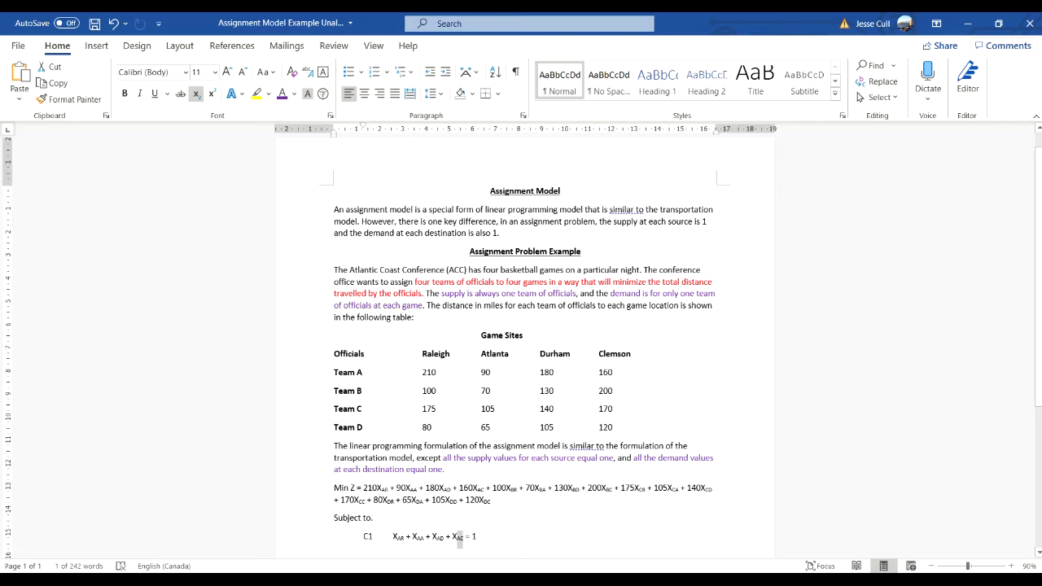
- Add the Team B constraint C2 "XBR + XBA + XBD + XBC = 1" on a new line below C1
click(476, 536)
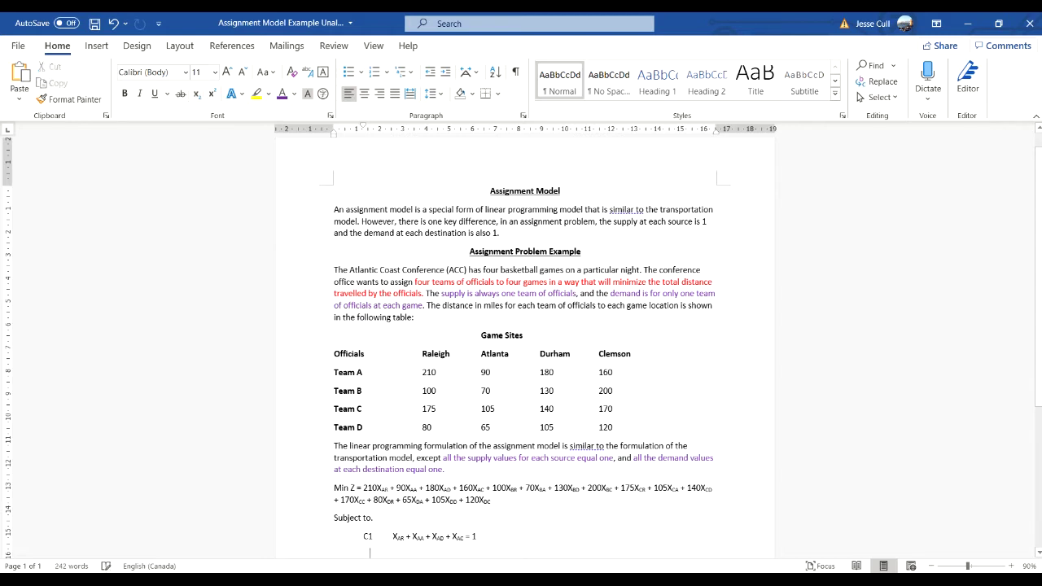
text(c)
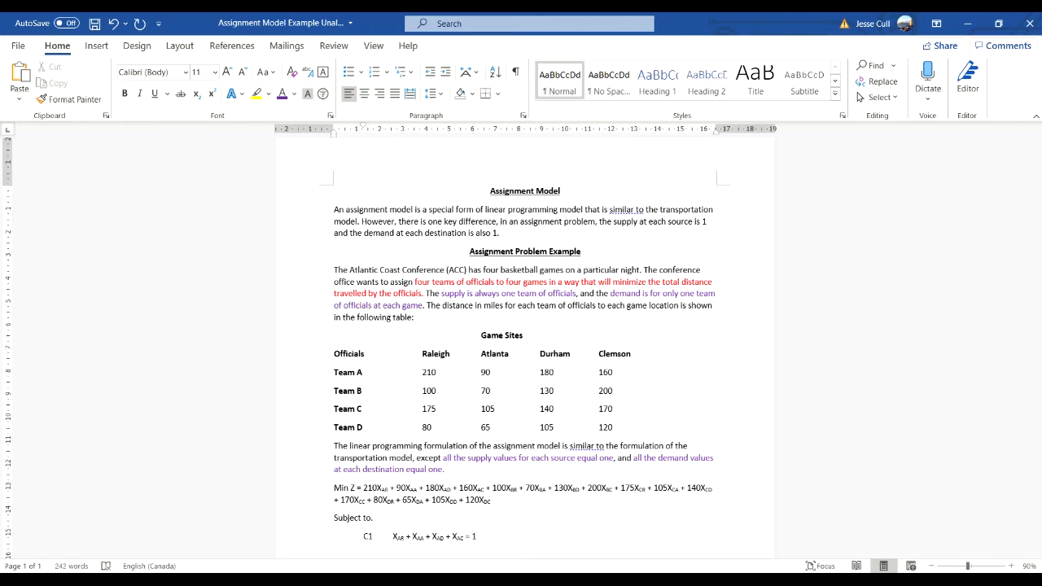
text(2x)
key(BackSpace)
text(XBR + xB)
key(BackSpace)
key(BackSpace)
text(XBA + XBD + XBC = 1)
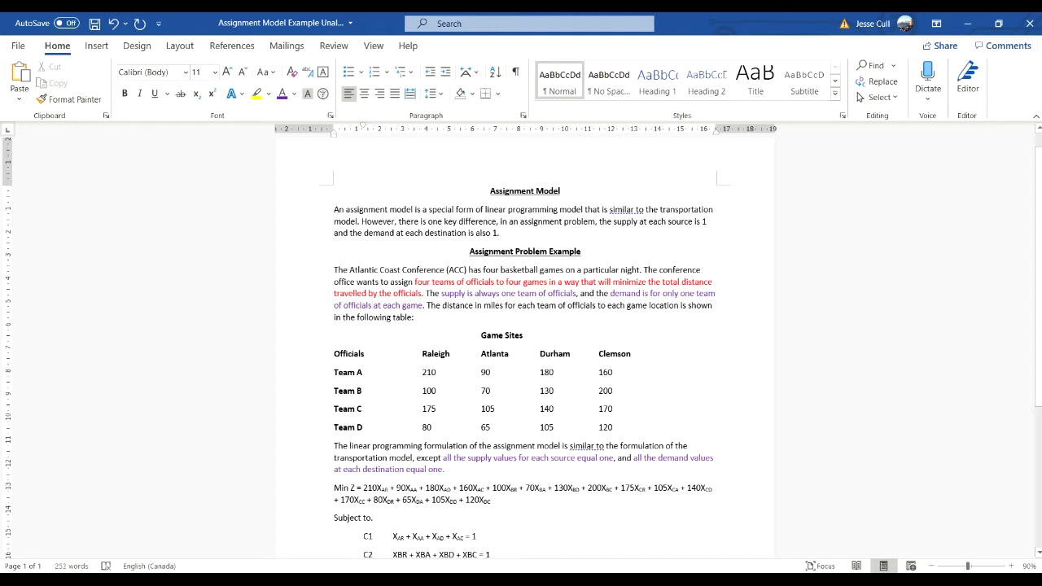
- Format the letter pairs BR, BA, BD and BC in constraint C2 as subscripts
drag(397, 555, 408, 555)
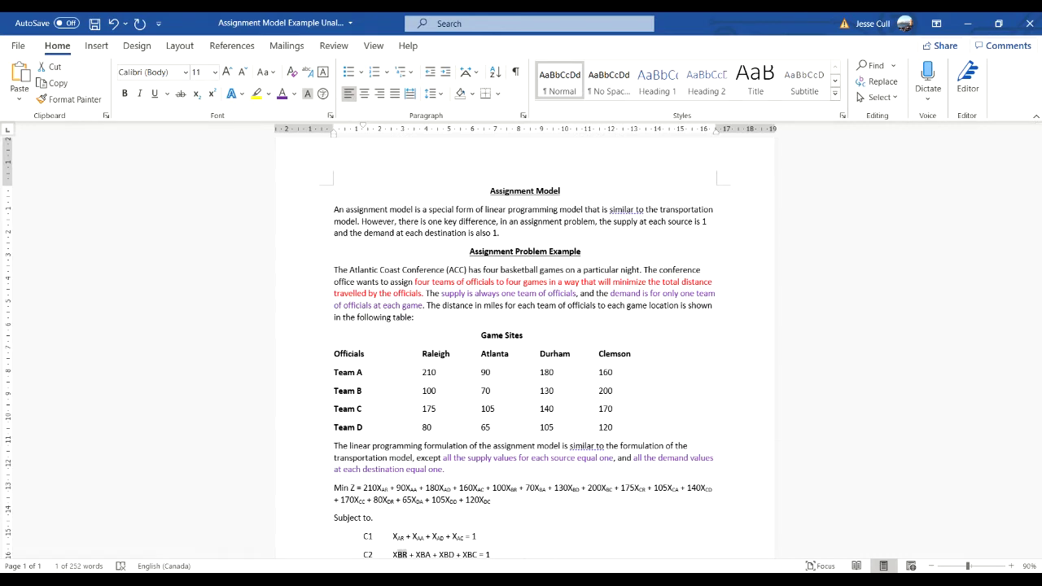
key(ctrl+equal)
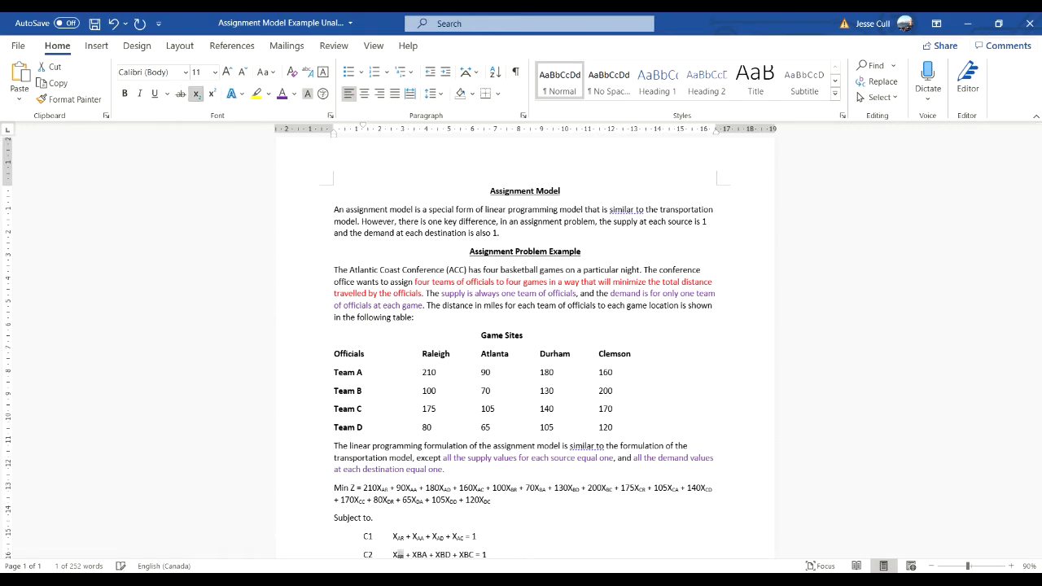
scroll(521, 350, down, 1)
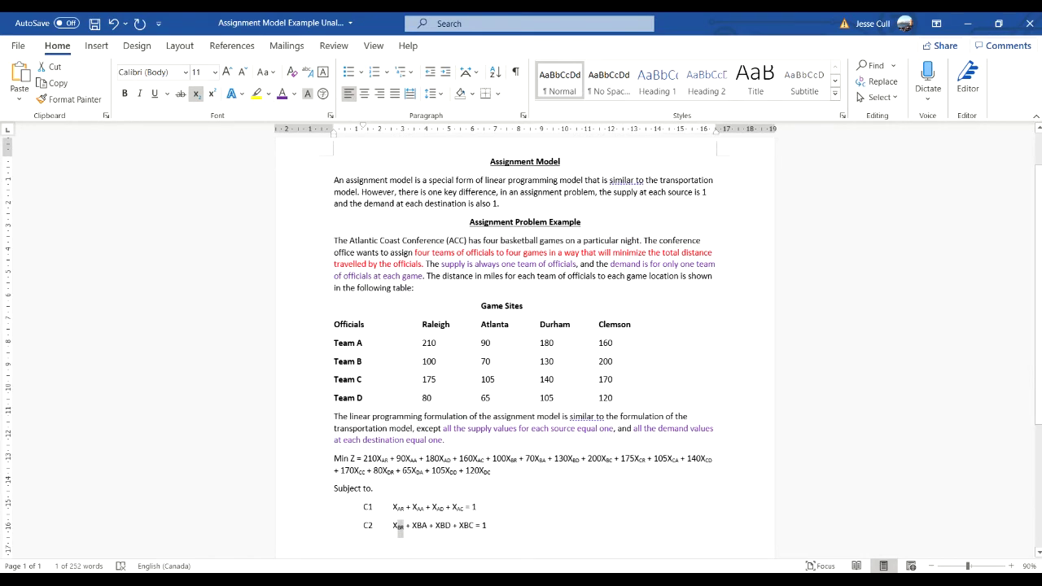
drag(412, 525, 427, 525)
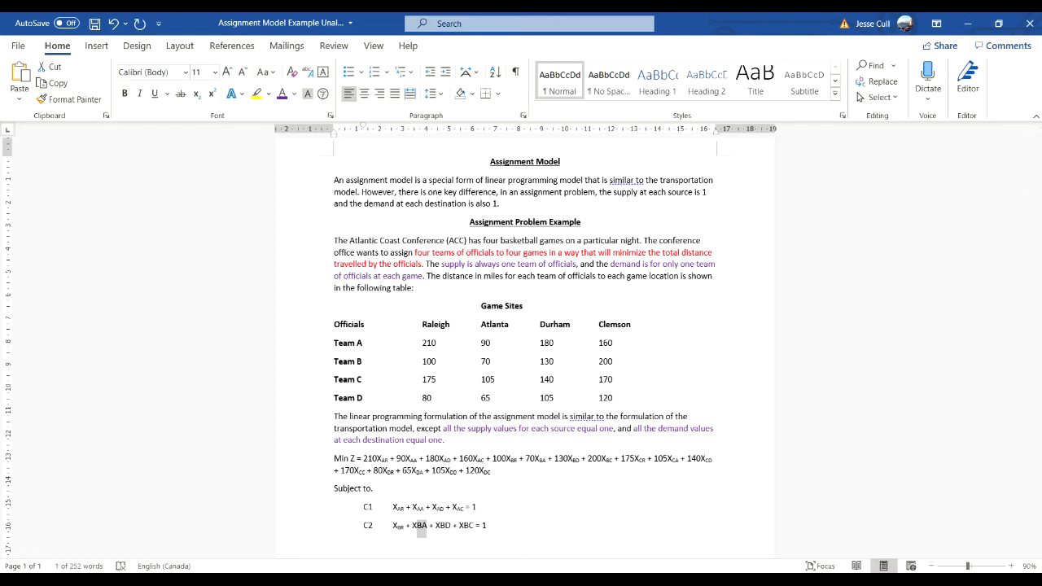
key(ctrl+equal)
drag(435, 525, 446, 525)
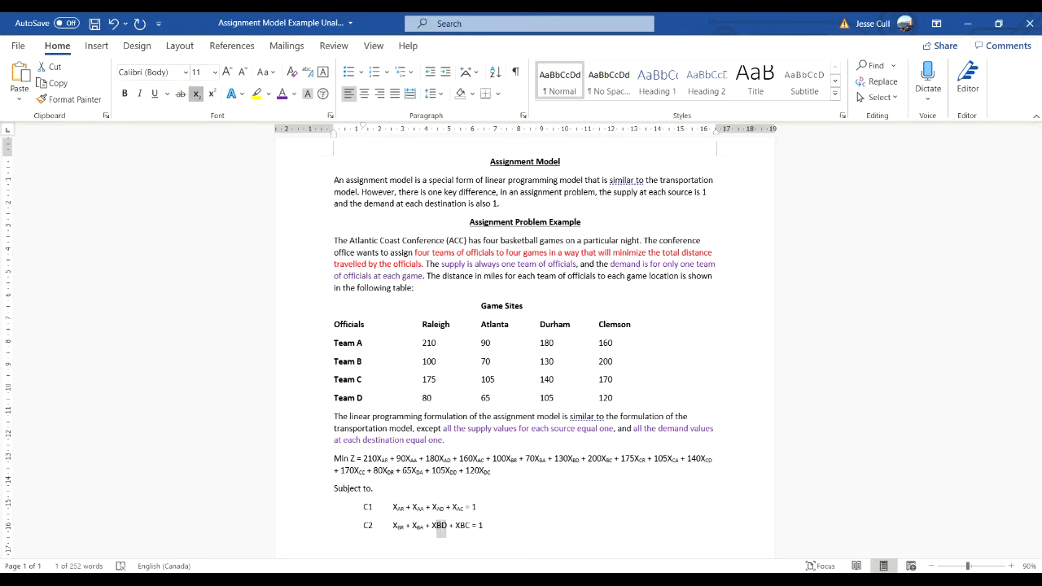
key(ctrl+equal)
drag(454, 525, 465, 525)
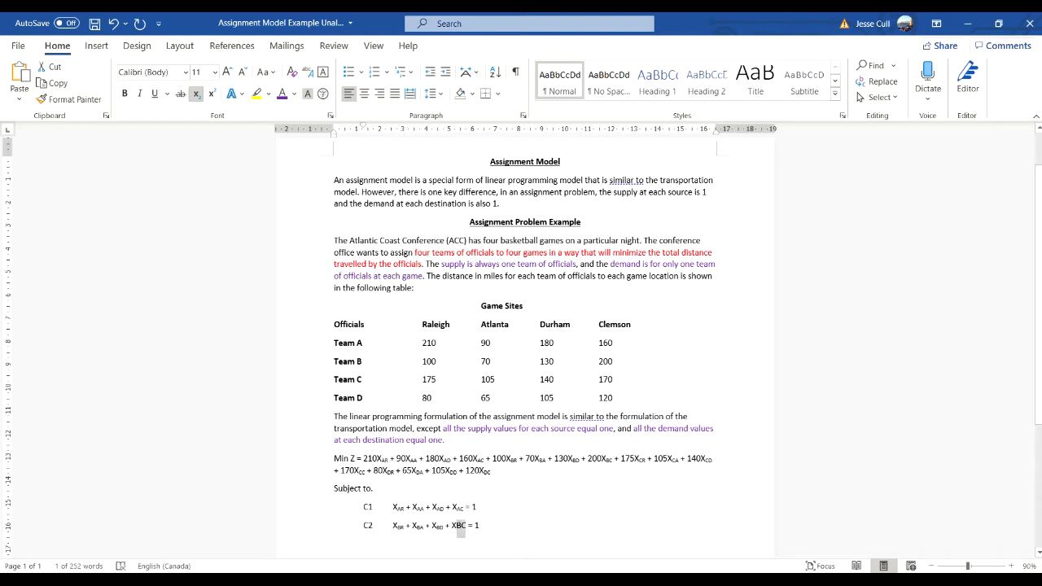
key(ctrl+equal)
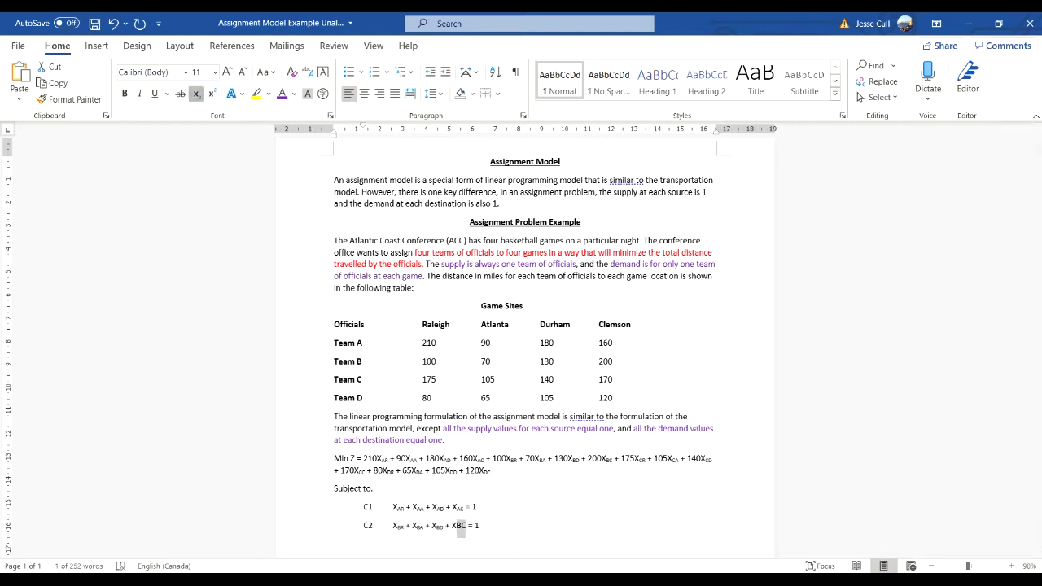
- Add the constraint labels C3, C4, C5, C6, C7 and C8 on separate lines below constraint C2
scroll(521, 346, down, 1)
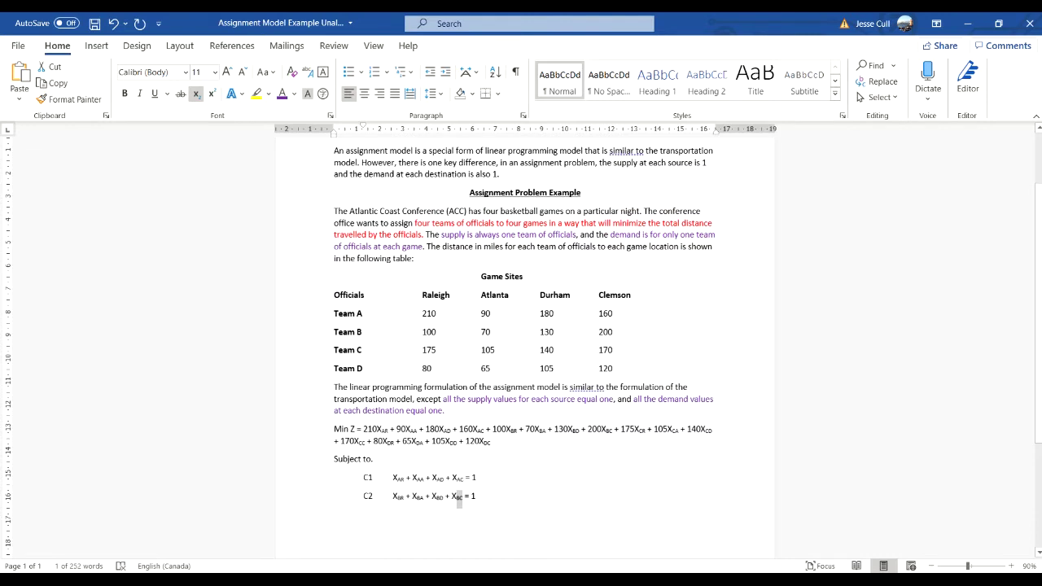
click(476, 496)
key(Return)
text(C)
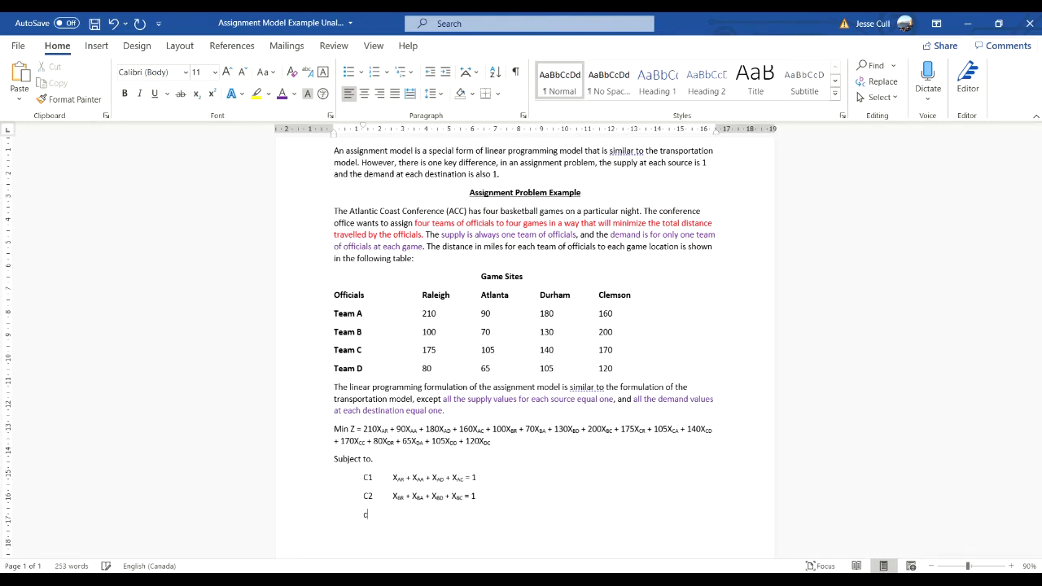
text(C3)
key(Return)
text(C4)
key(Return)
text(C5)
key(Return)
text(C6)
key(Return)
text(C)
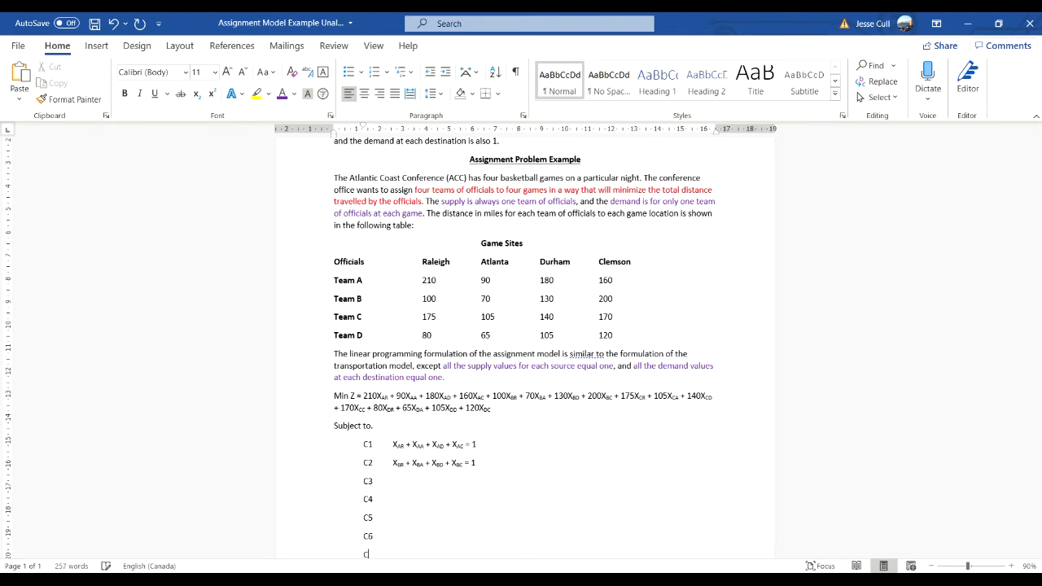
text(7)
key(Return)
text(C8)
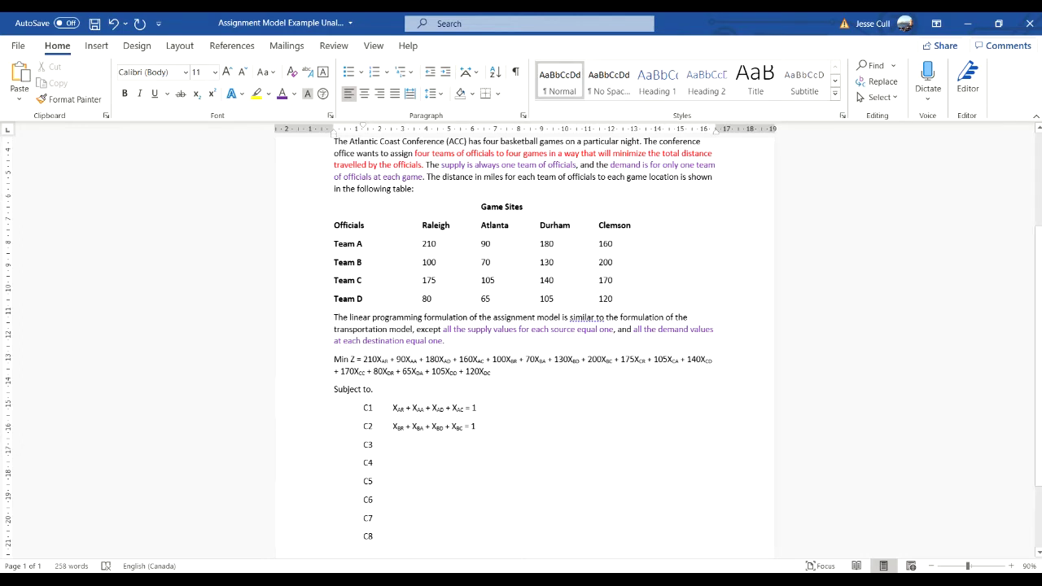
- Enter the Team C constraint "XCR + XCA + XCD + XCC = 1" indented after the label C3
key(Up)
key(Up)
key(Up)
key(Up)
key(Up)
key(Tab)
text(XCR +)
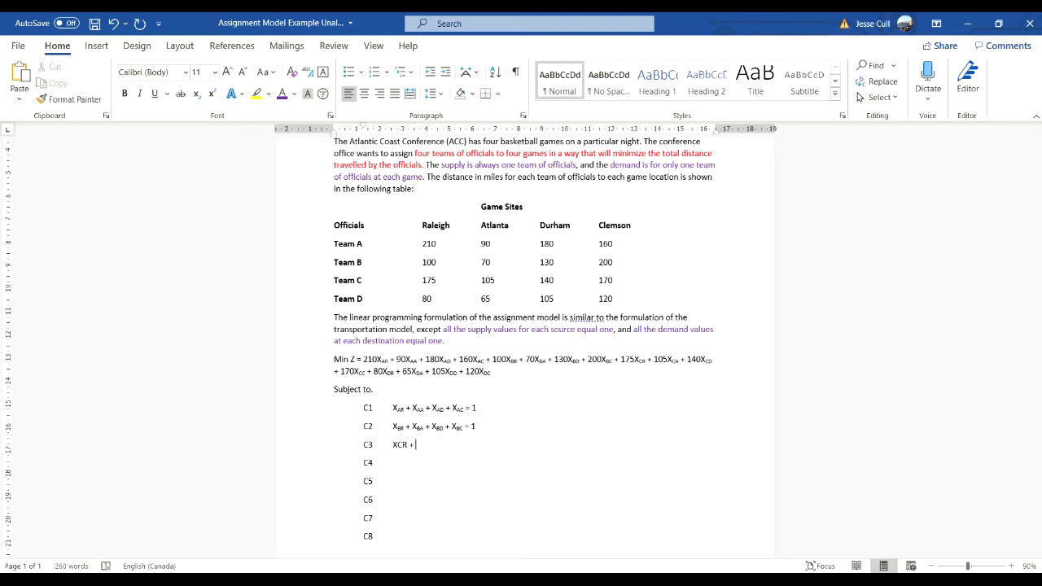
text( XCA + XCD + XCC = 1)
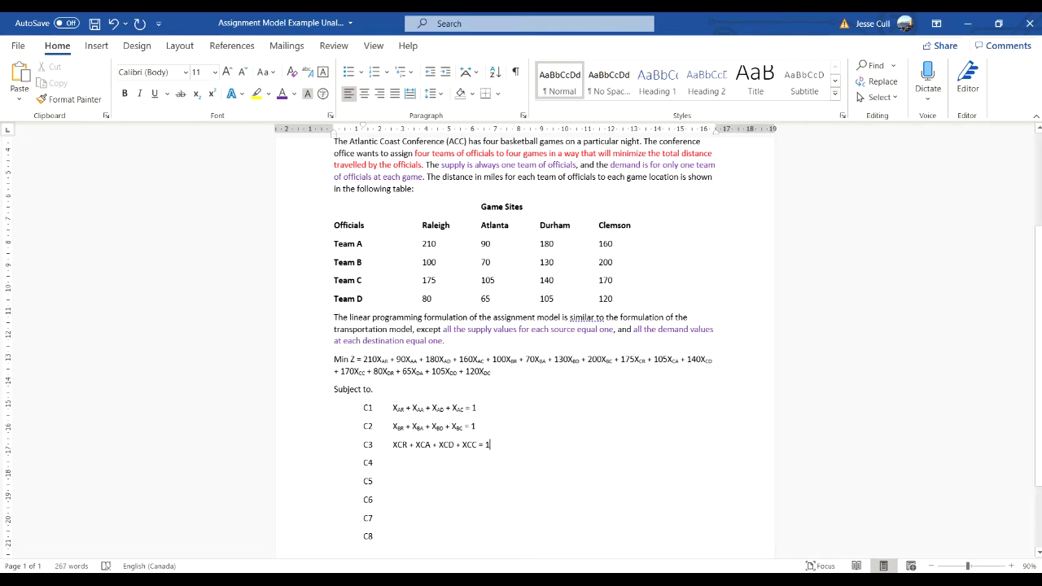
- Format the letter pairs CR, CA, CD and CC in constraint C3 as subscripts
drag(397, 445, 407, 445)
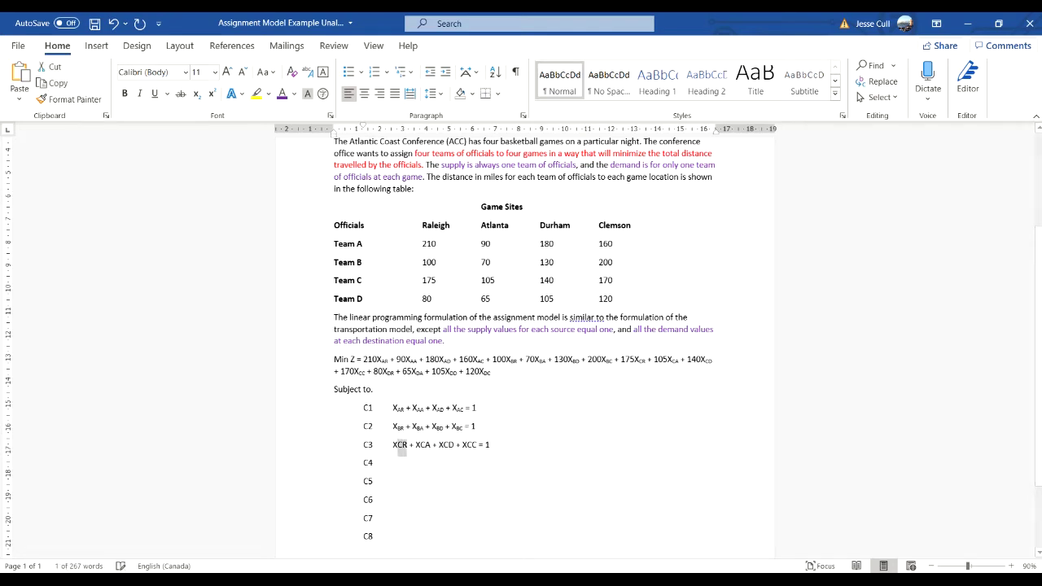
click(197, 94)
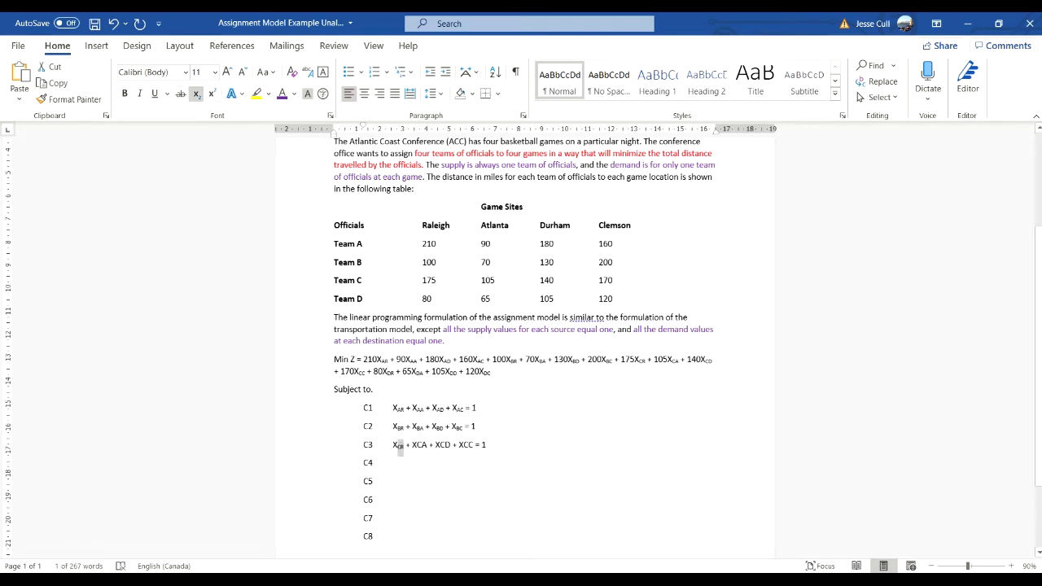
drag(416, 445, 428, 444)
click(196, 94)
drag(436, 445, 447, 445)
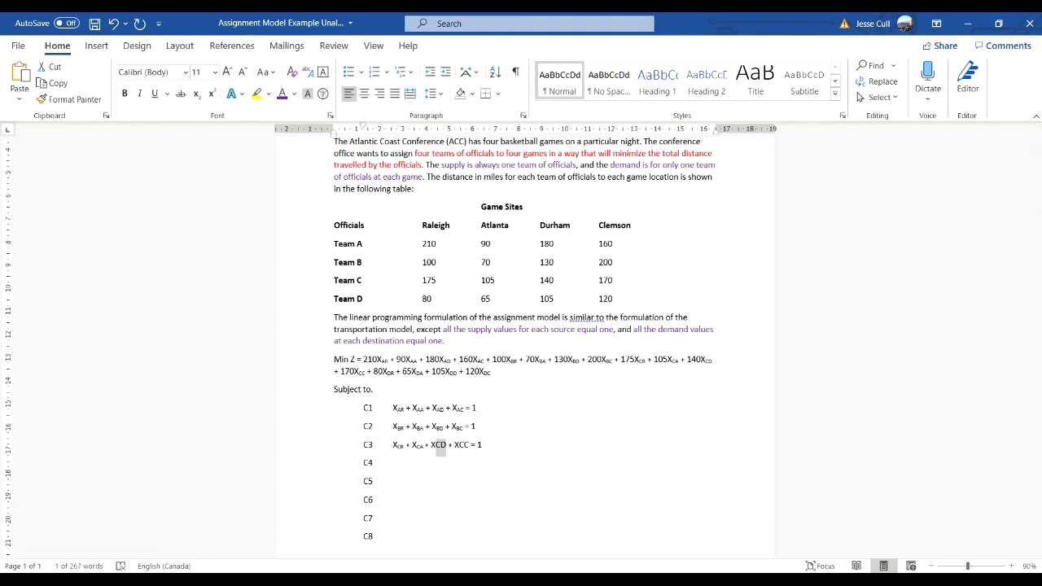
click(196, 94)
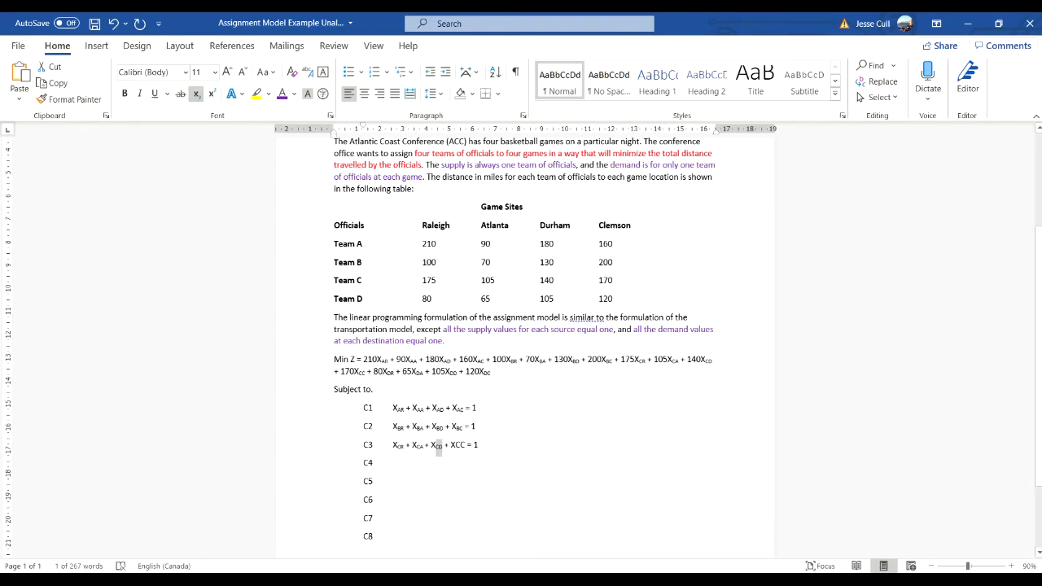
drag(454, 444, 464, 444)
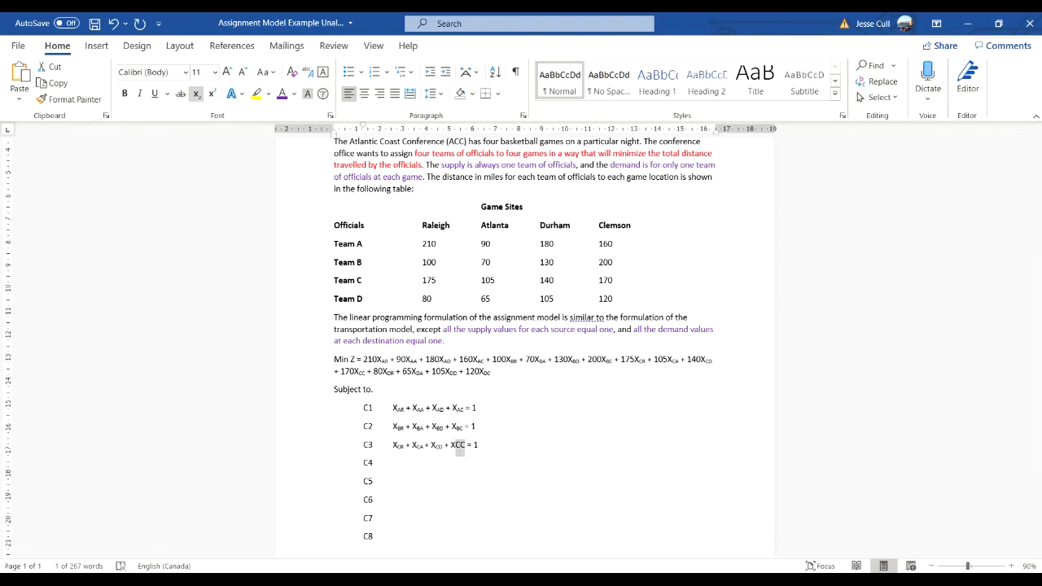
click(196, 94)
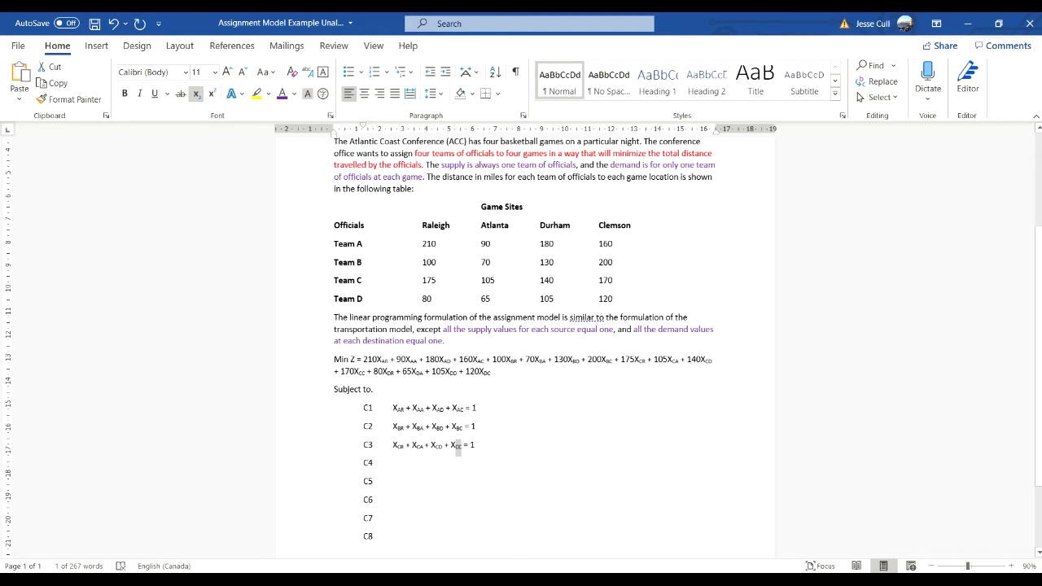
- Enter the Team D constraint "XDR + XDA + XDD + XDC = 1" indented after the label C4
click(373, 462)
key(Tab)
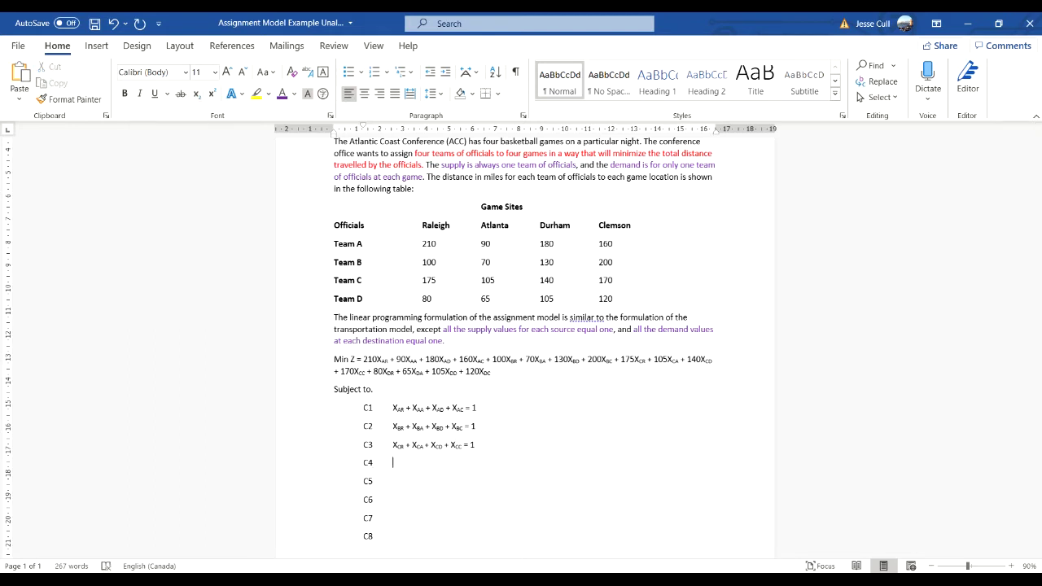
text(SDR +)
key(Home)
key(Delete)
text(X)
key(End)
text(XDA + XDD + XDc)
key(BackSpace)
text(C = 1)
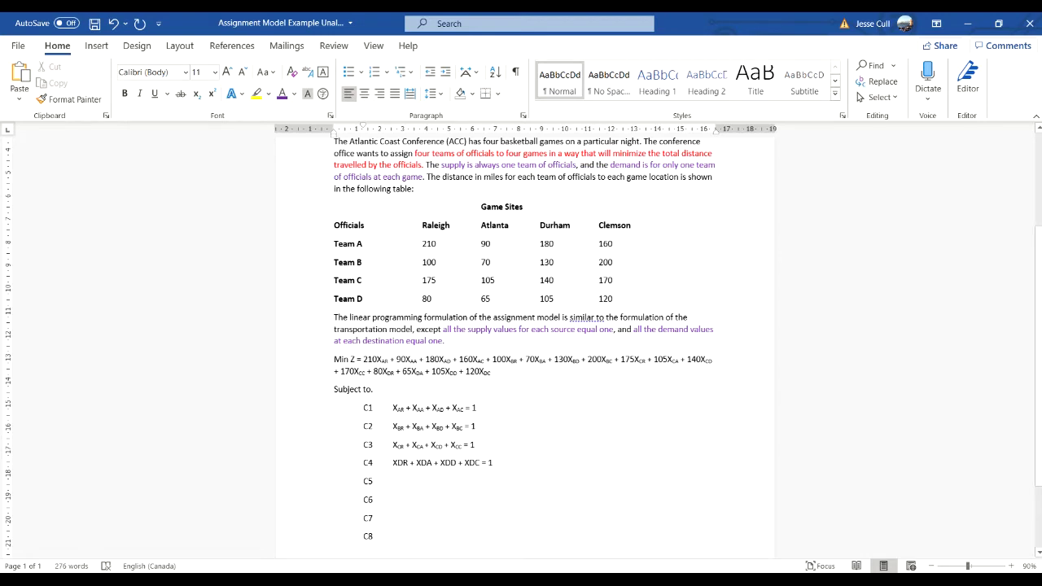
- Format the letter pairs DR, DA, DD and DC in constraint C4 as subscripts
drag(397, 462, 408, 462)
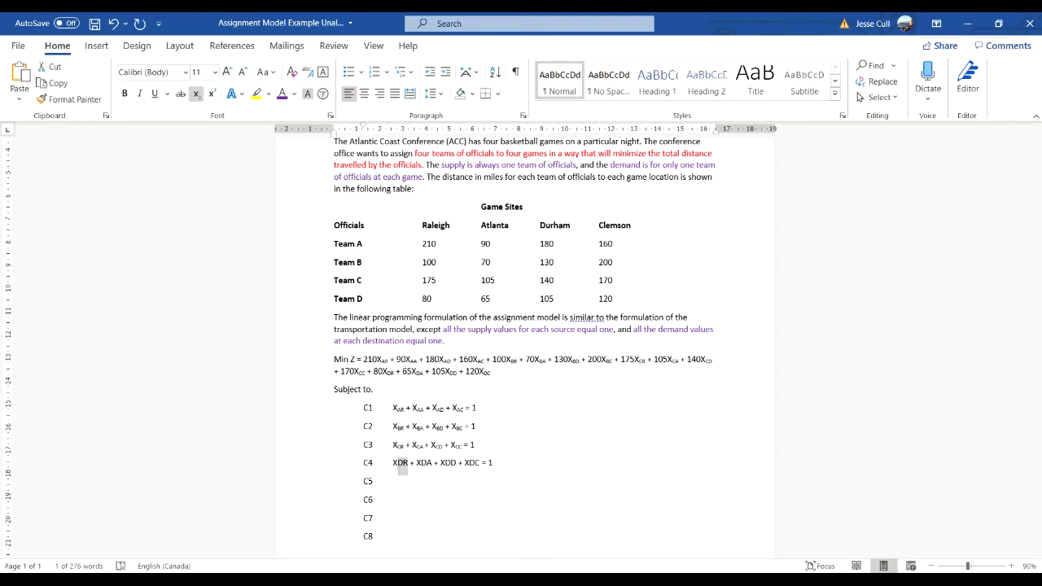
click(196, 94)
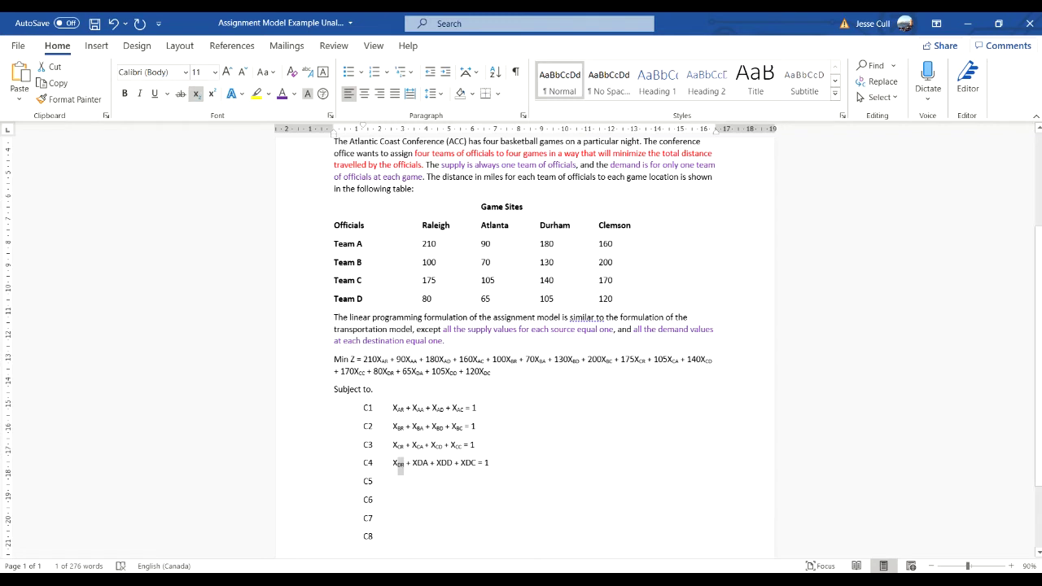
drag(412, 463, 428, 463)
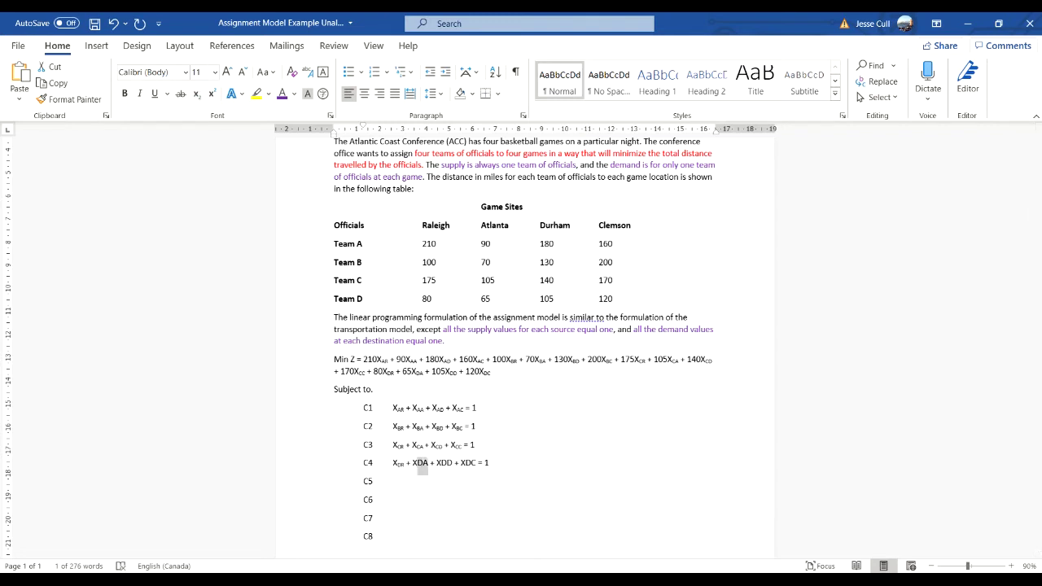
click(196, 94)
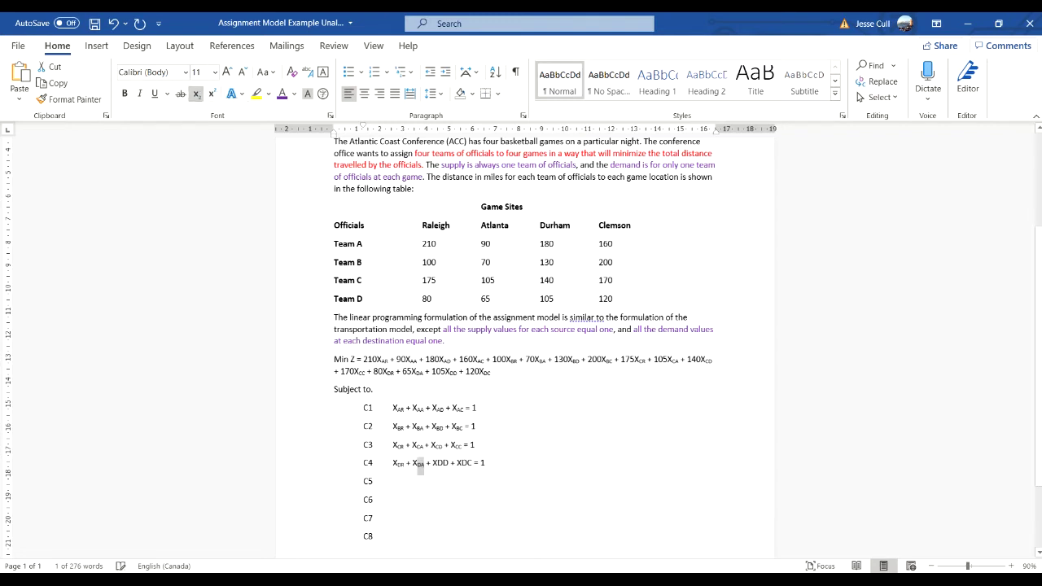
drag(434, 463, 449, 463)
click(196, 94)
click(462, 464)
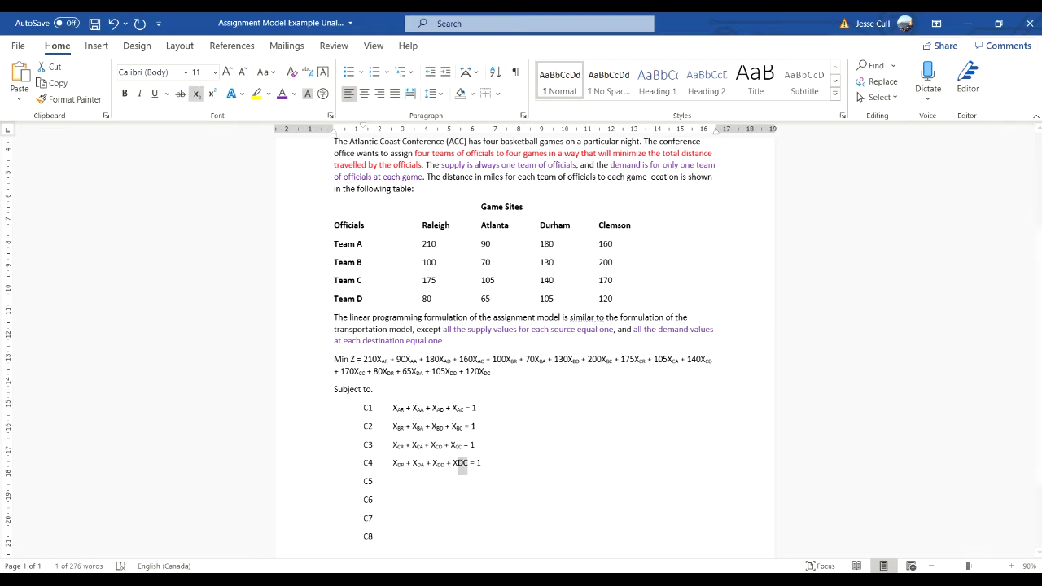
key(ctrl+equal)
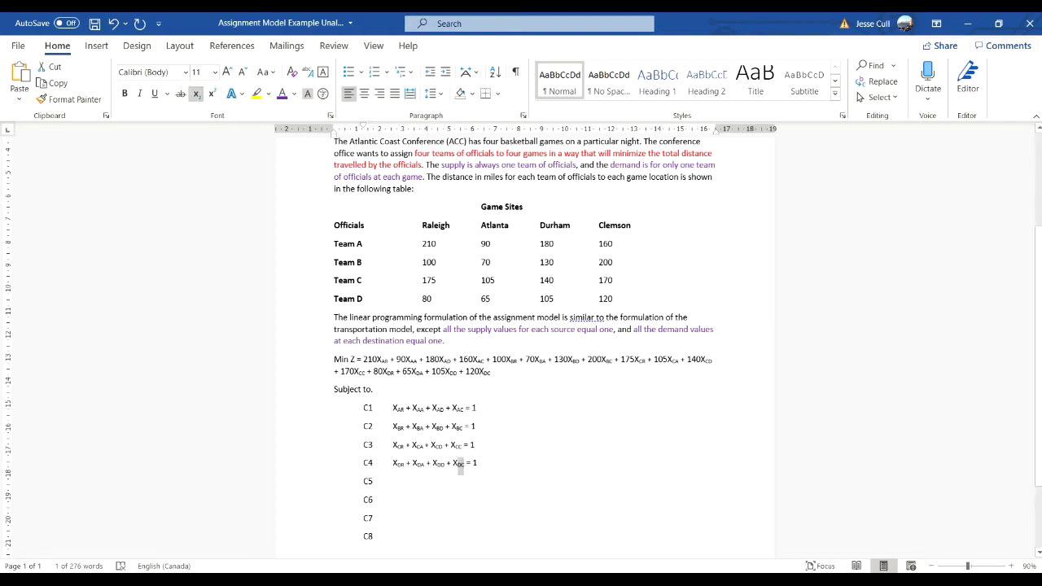
- Add the note "Official Teams A-D Destinations" after constraint C2, spaced away from the equation
key(Right)
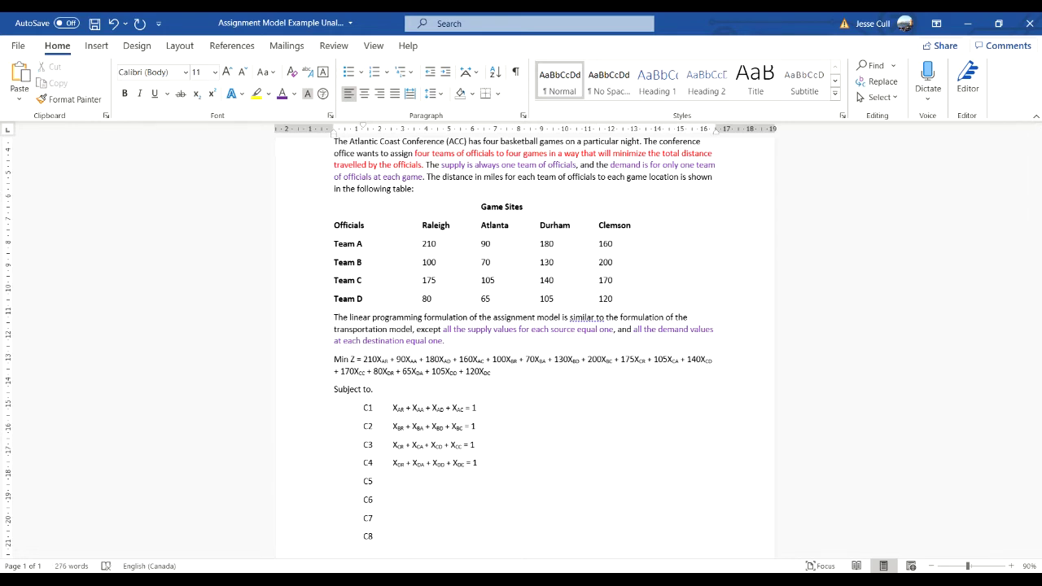
text(suppl)
key(BackSpace)
key(BackSpace)
key(BackSpace)
key(BackSpace)
key(BackSpace)
text(Official Teams aA-D Destinations)
- Enter the Raleigh demand constraint "XAR + XBR + XCR + XDR = 1" indented after the label C5
click(393, 481)
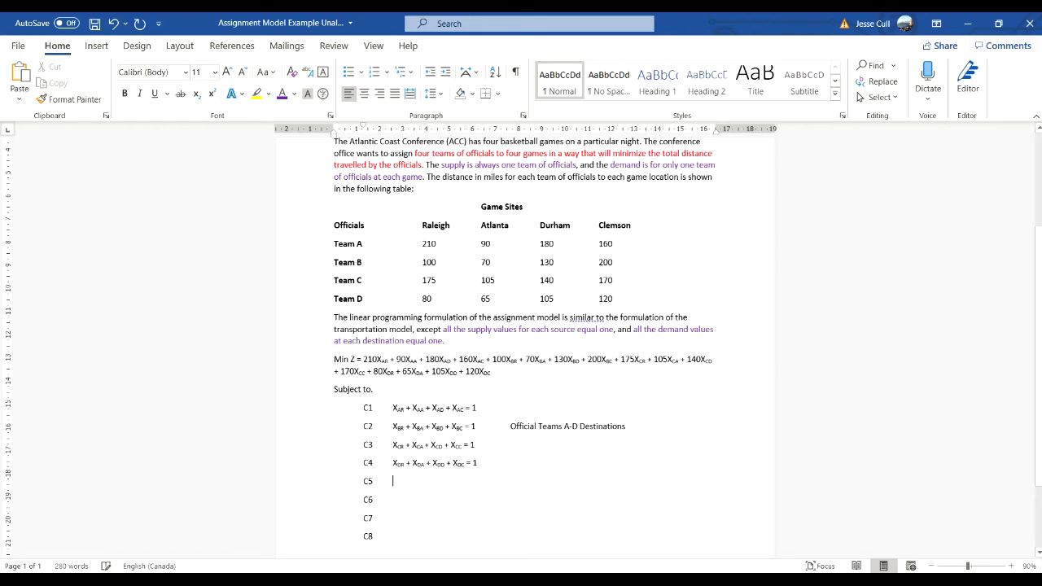
text(X)
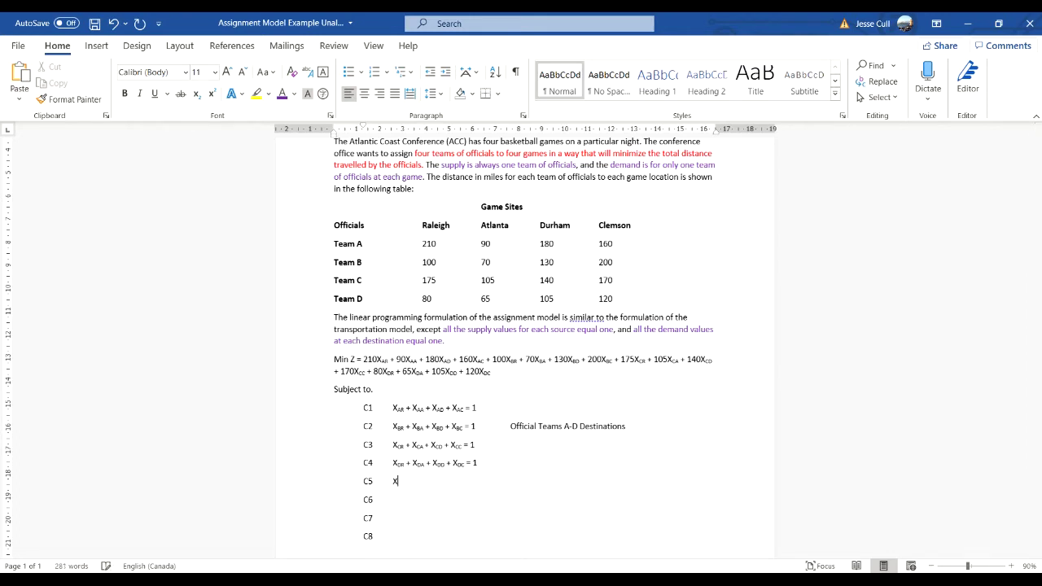
text(AR + XBR + XCR + XDR = 1)
- Format the letter pairs AR, BR, CR and DR in constraint C5 as subscripts
drag(397, 481, 407, 481)
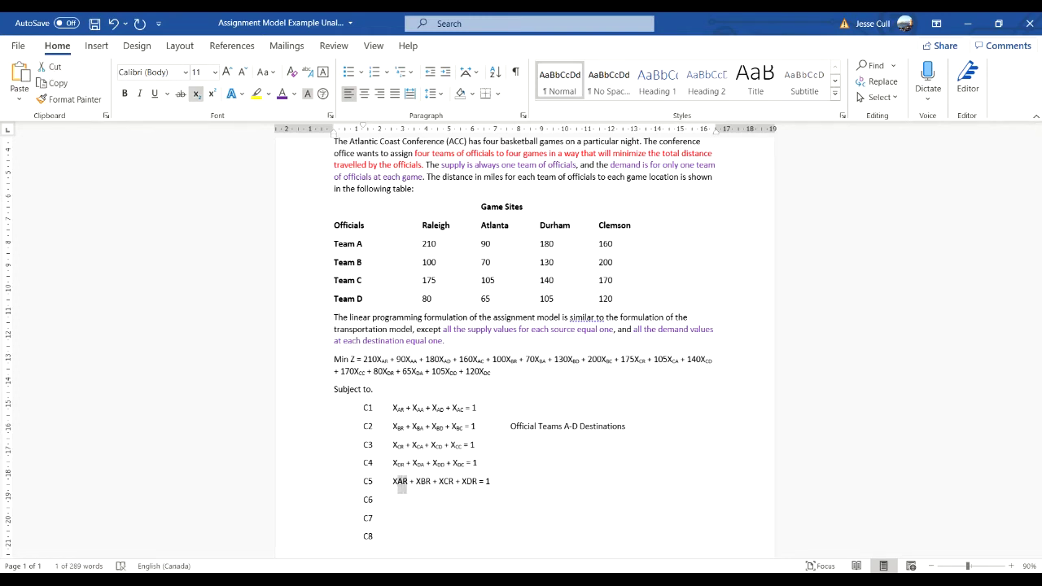
click(196, 94)
drag(412, 481, 427, 481)
click(196, 94)
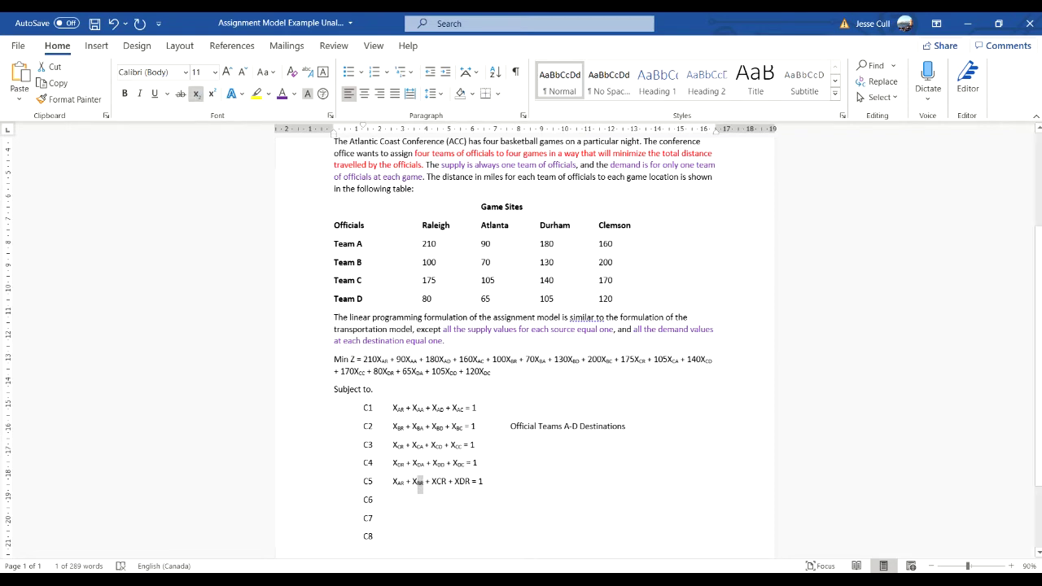
drag(432, 481, 446, 482)
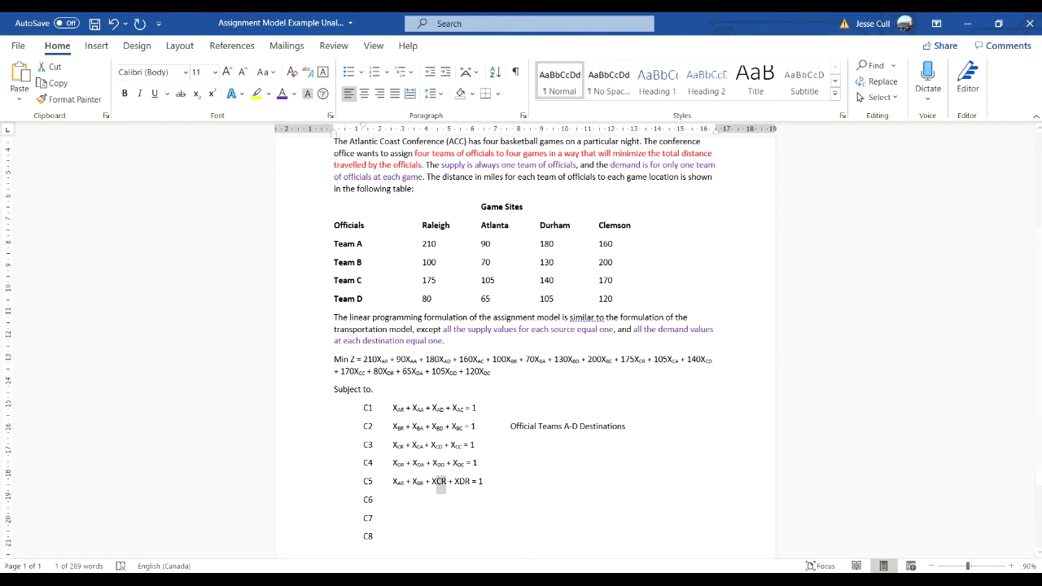
click(196, 93)
drag(456, 481, 466, 481)
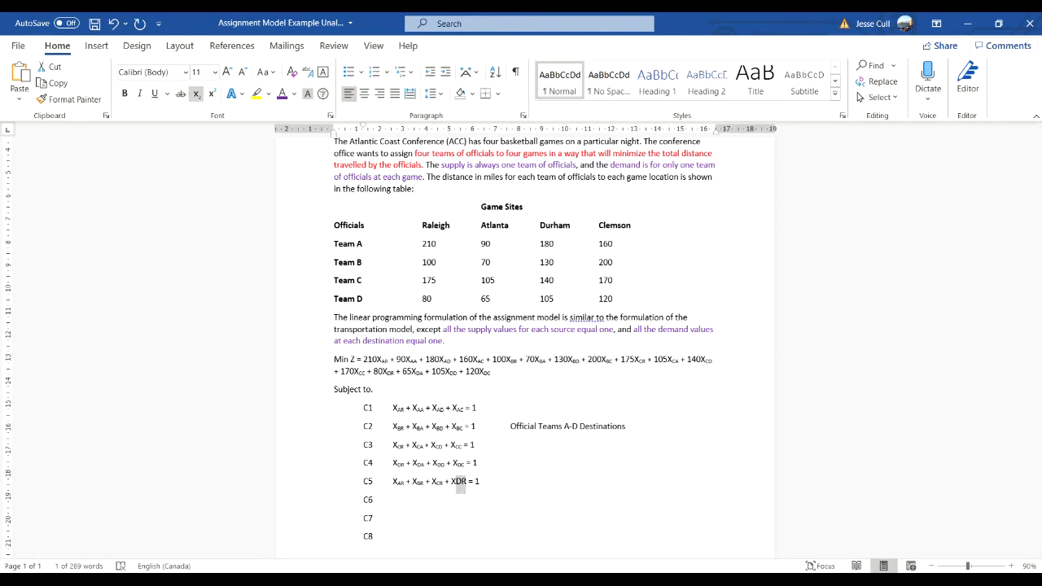
click(196, 93)
click(374, 499)
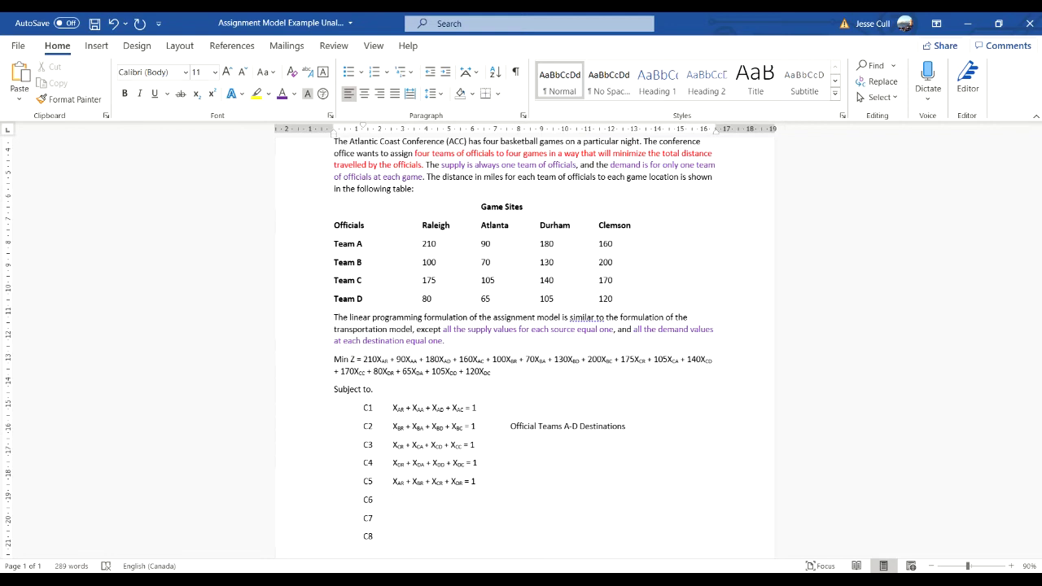
- Enter the equation "XAA + XBA + XBD + XBC = 1" after the label C6
text(XAA + XBS)
key(BackSpace)
text(A + S)
key(BackSpace)
text(XBD + XBC = 1)
- Format the letter pairs AA, BA, BD and BC in constraint C6 as subscripts
drag(397, 500, 409, 499)
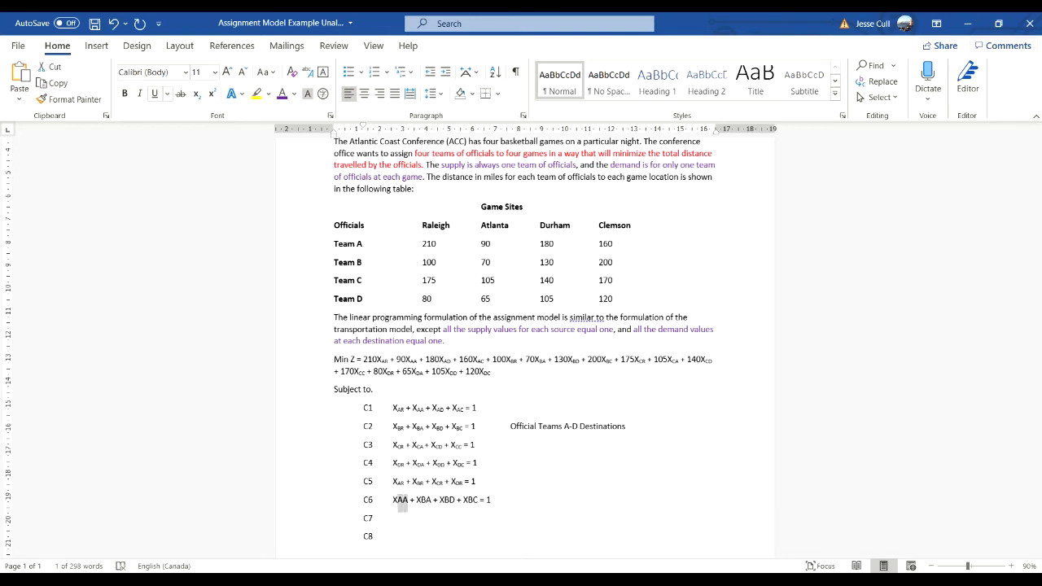
click(197, 93)
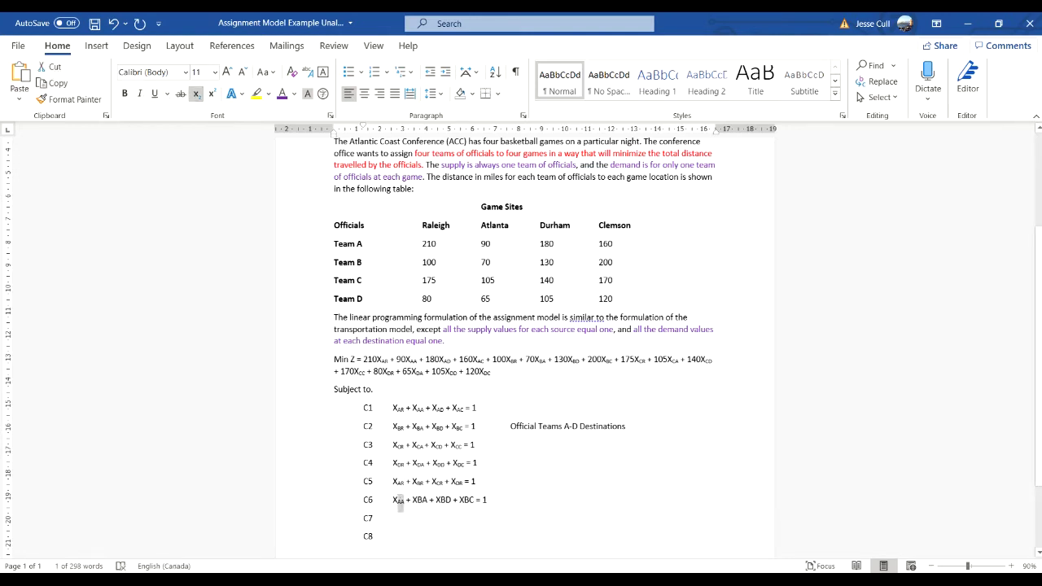
drag(417, 500, 428, 500)
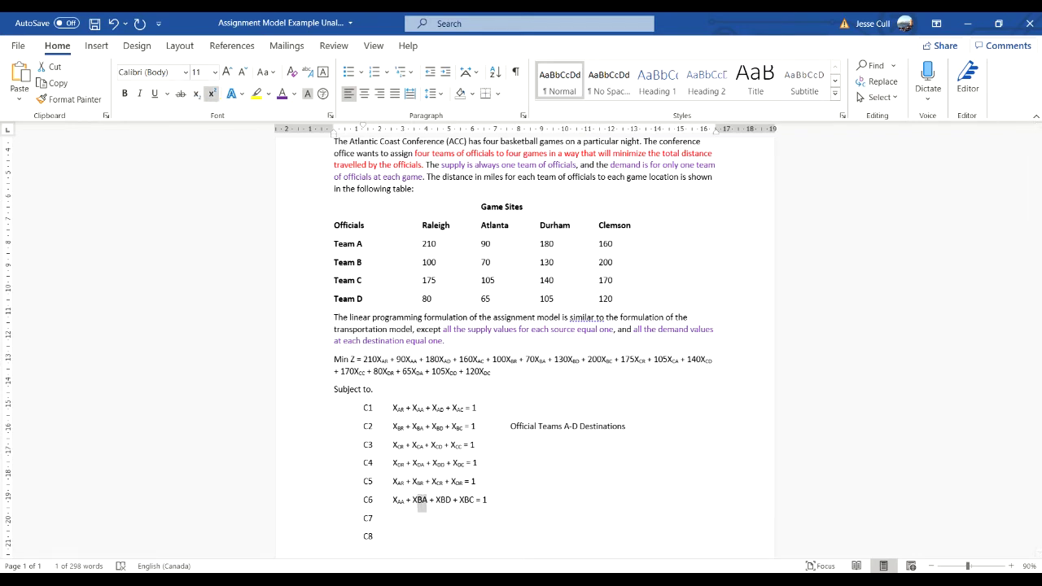
click(196, 94)
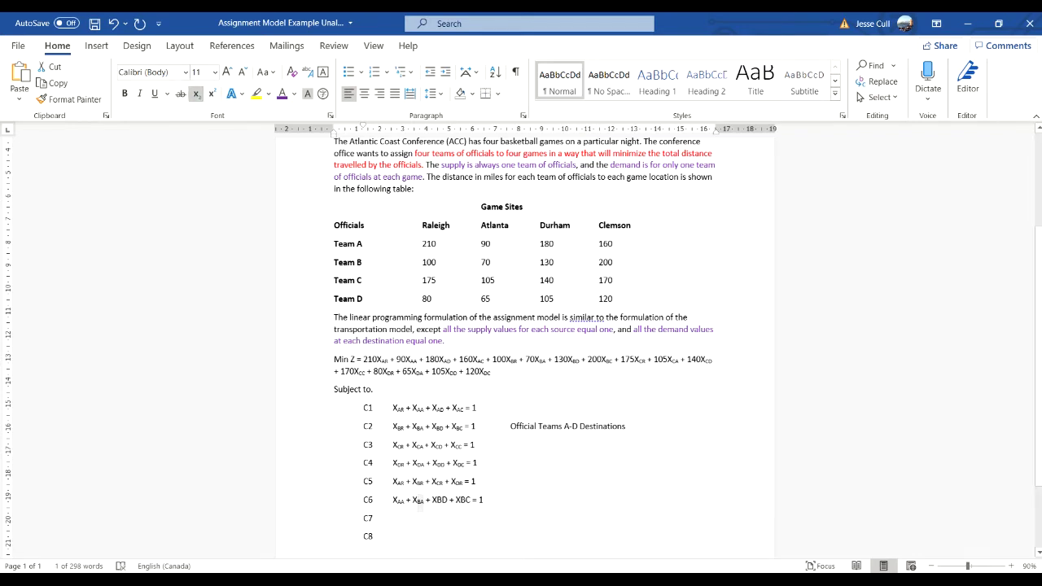
drag(438, 500, 446, 500)
key(ctrl+equal)
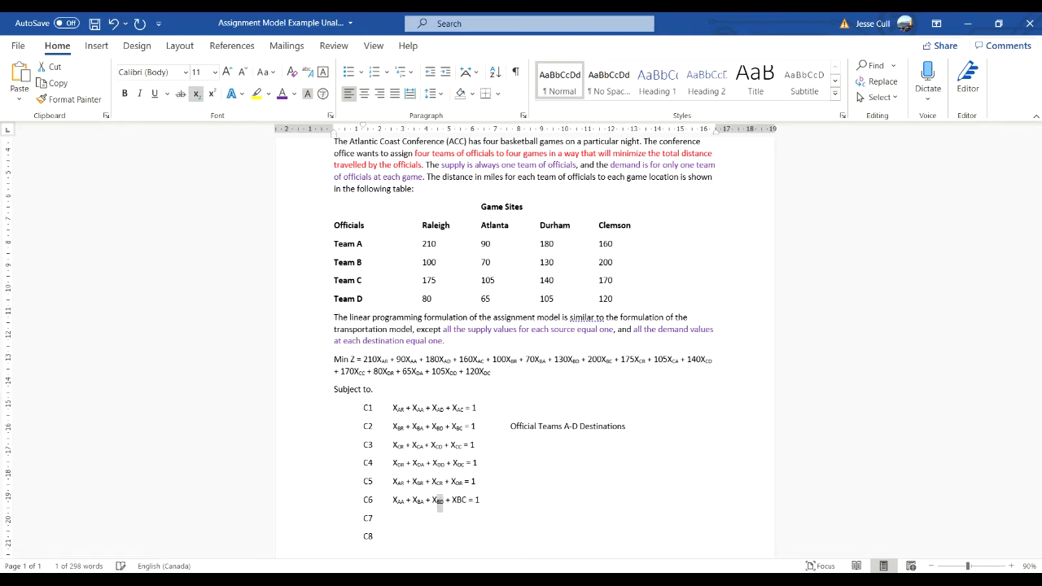
drag(454, 500, 466, 500)
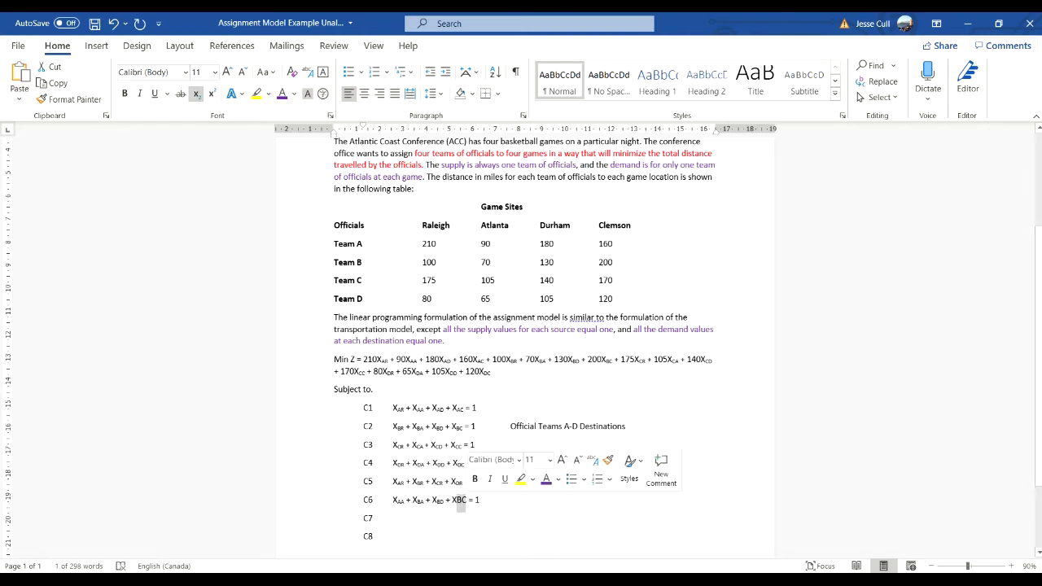
key(ctrl+equal)
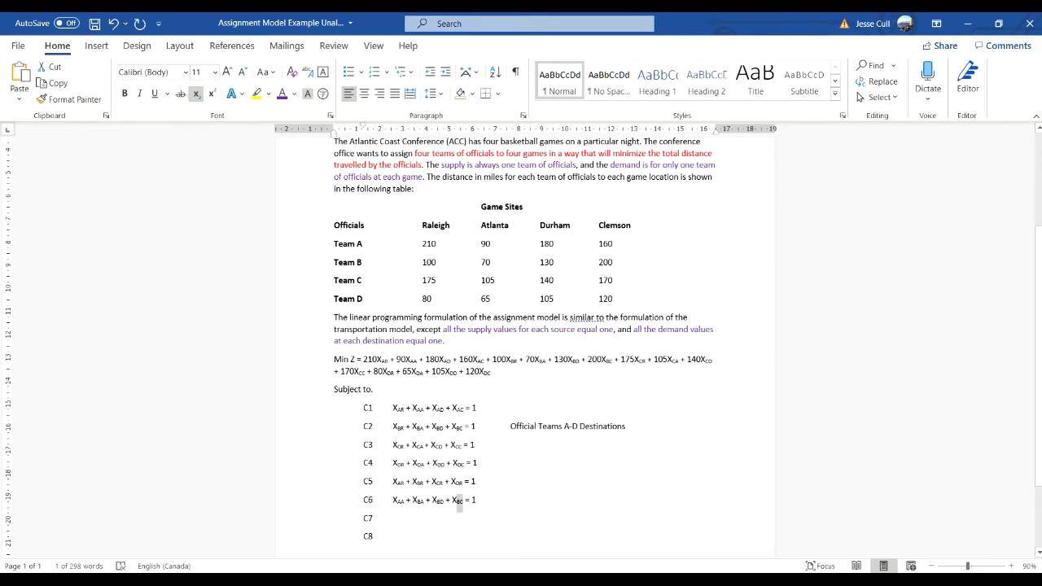
- Correct the last two subscripts in constraint C6 to CA and DA, keeping the subscript format
drag(444, 502, 438, 504)
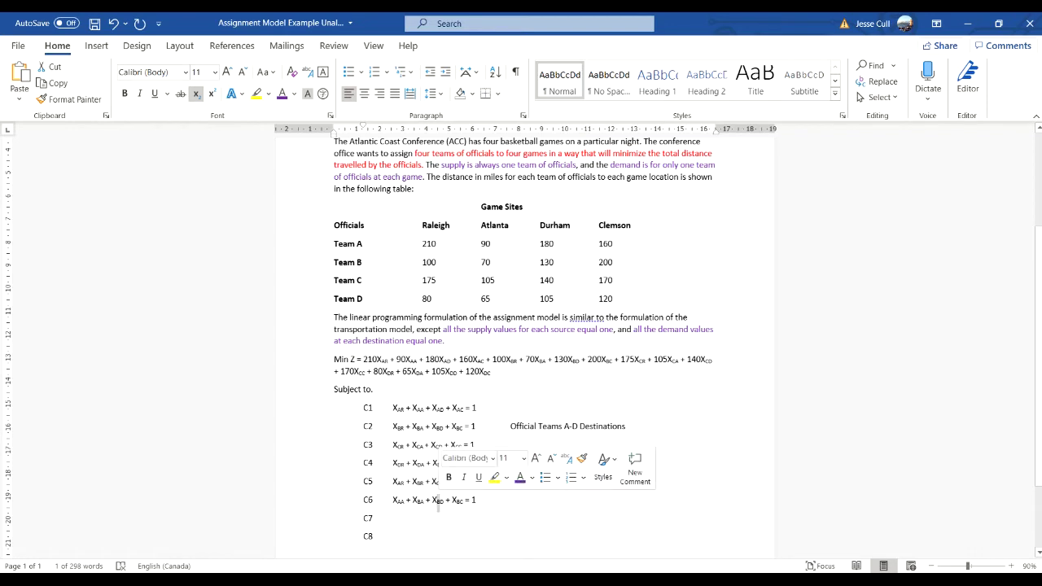
text(C)
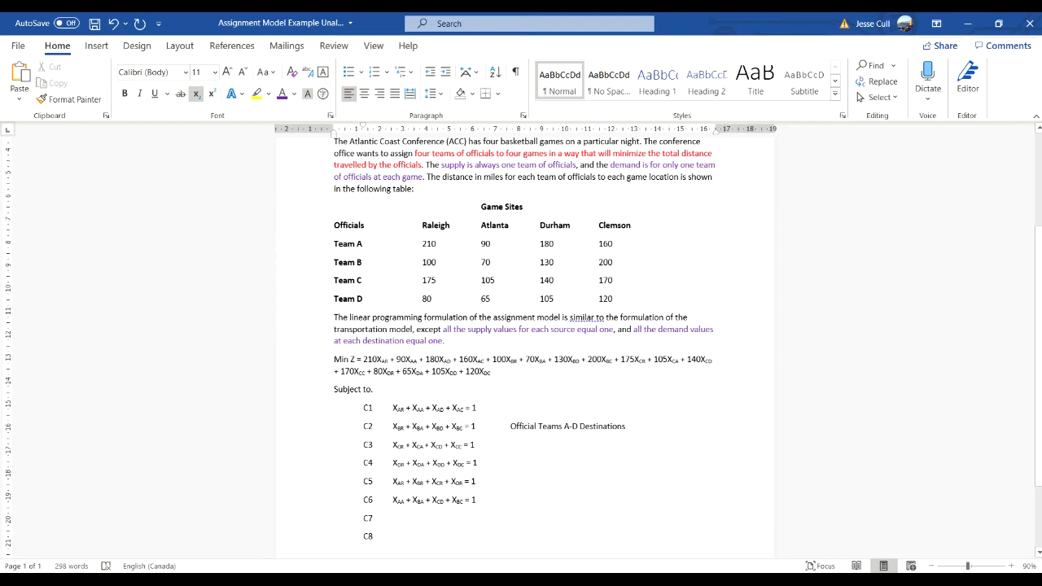
drag(456, 499, 460, 500)
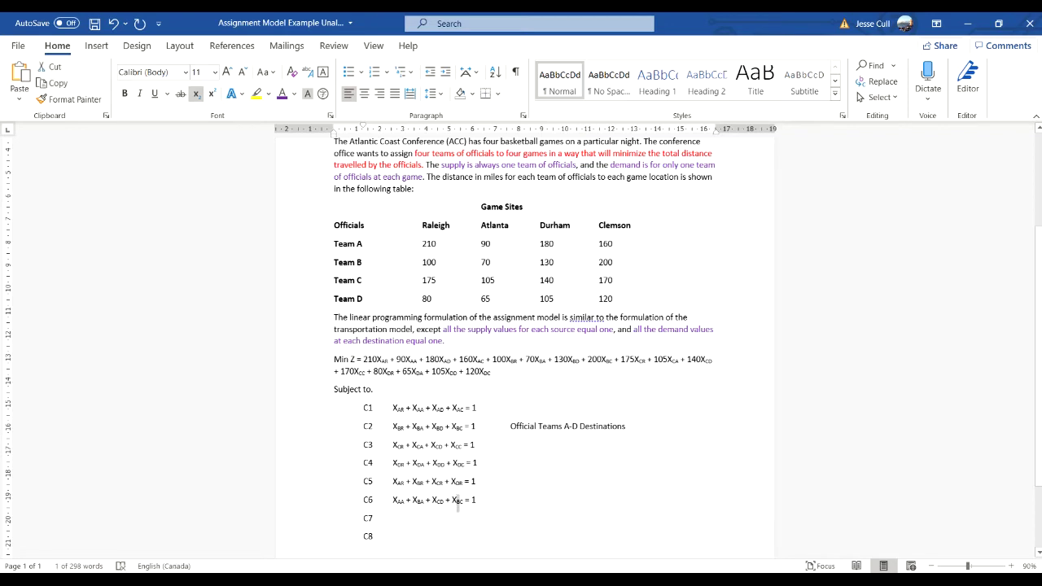
text(C)
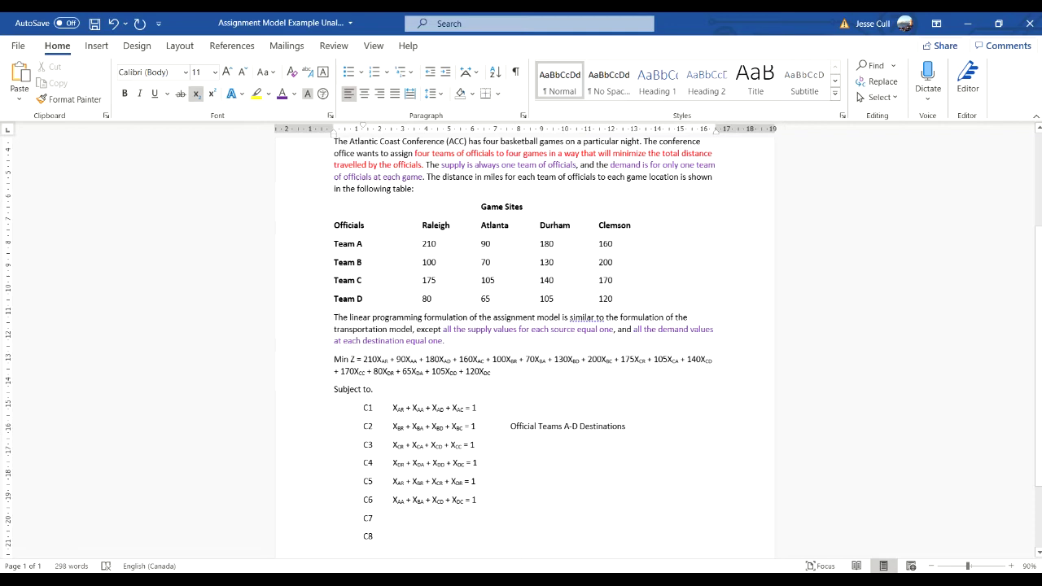
double_click(444, 500)
click(444, 500)
drag(460, 500, 465, 499)
text(A)
key(ctrl+equal)
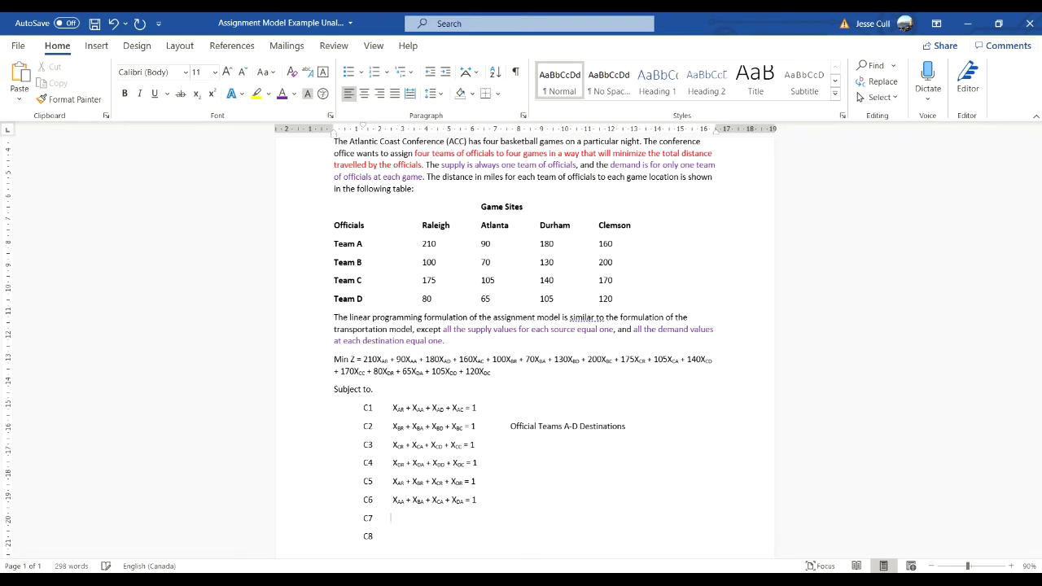
- Enter the Durham demand constraint "XAD + XBD + XCD + XDD = 1" indented after the label C7, with each letter pair as a subscript
key(Tab)
text(XAD + XBD + XCD + XDD = 1)
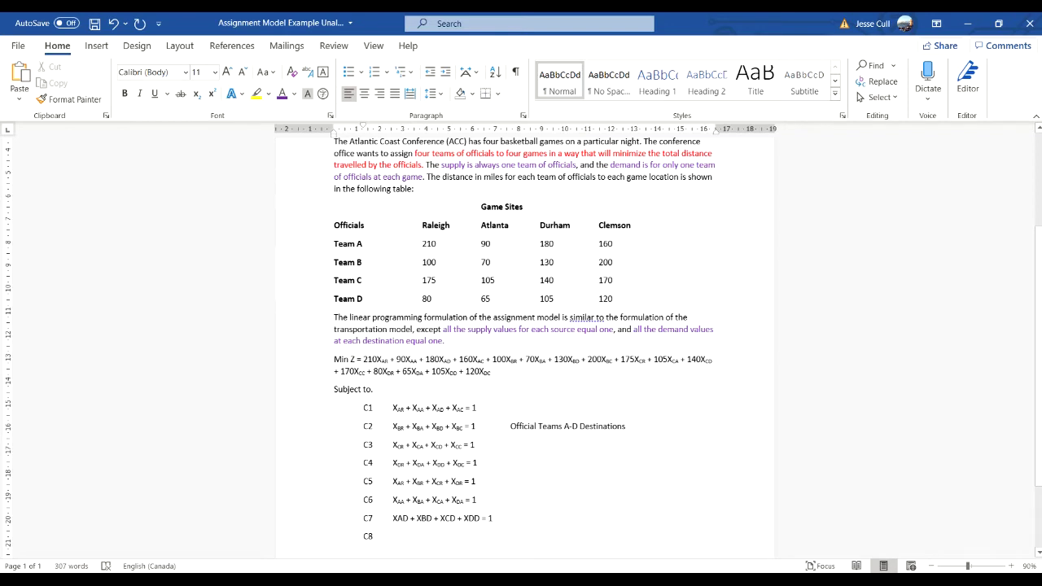
drag(393, 519, 408, 521)
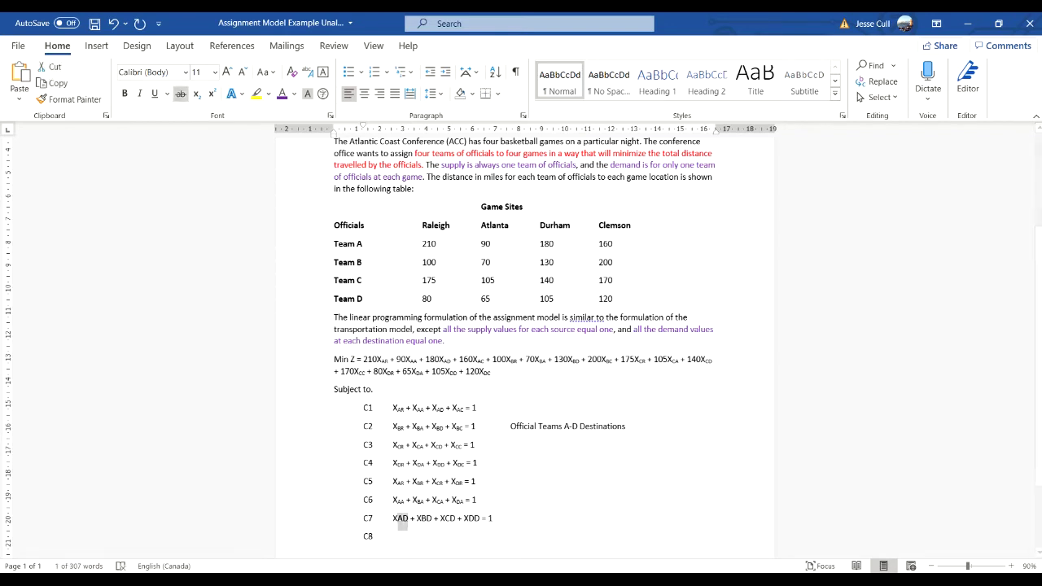
click(197, 94)
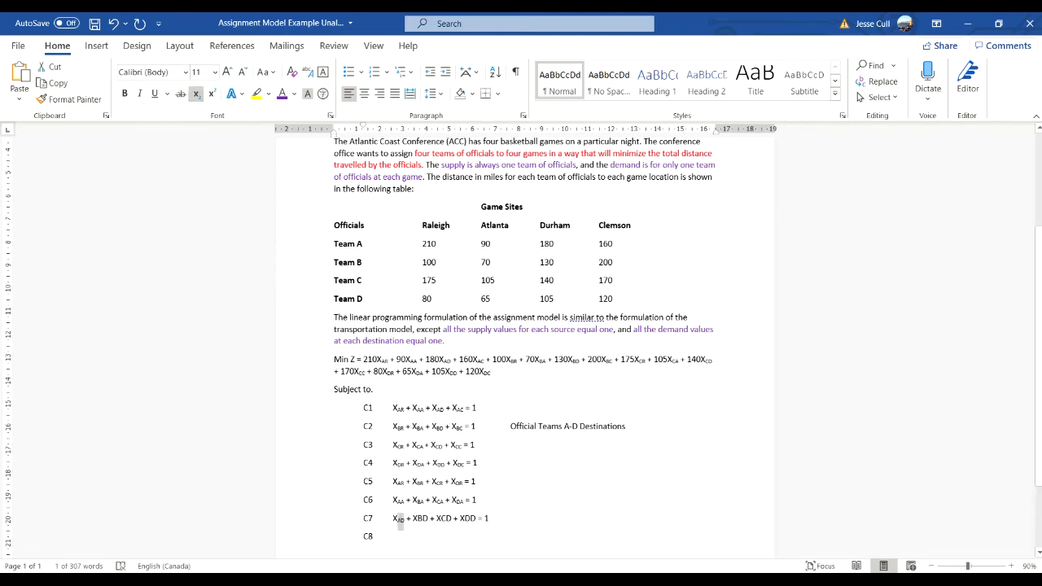
drag(413, 518, 428, 519)
click(196, 94)
drag(438, 519, 448, 519)
click(196, 94)
drag(453, 518, 469, 518)
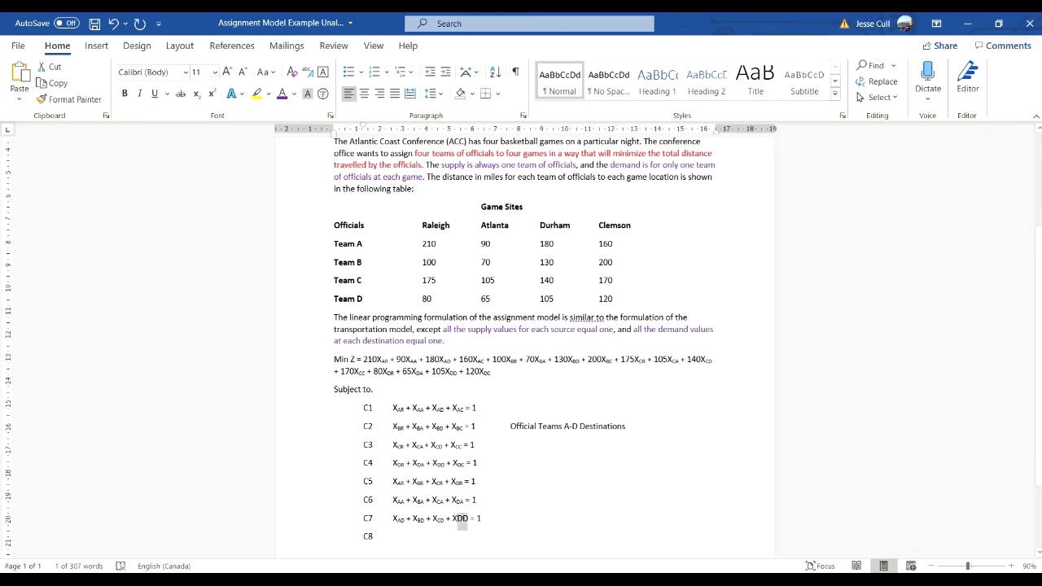
click(196, 94)
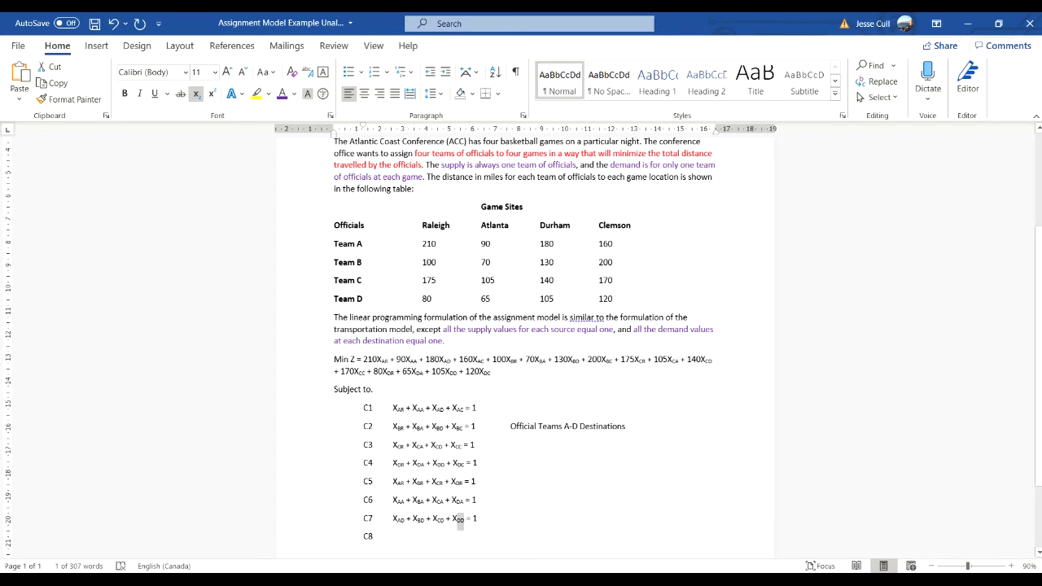
- Add the note "Destination Requirements" after constraint C6, aligned below the note on official teams
click(510, 499)
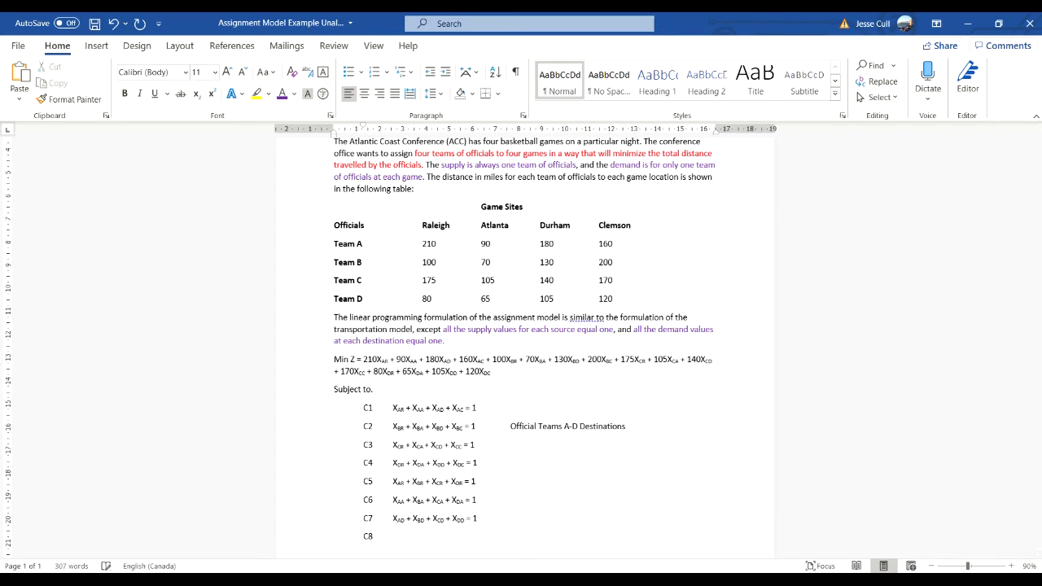
text(Off)
key(BackSpace)
key(BackSpace)
key(BackSpace)
text(Destination Requirements)
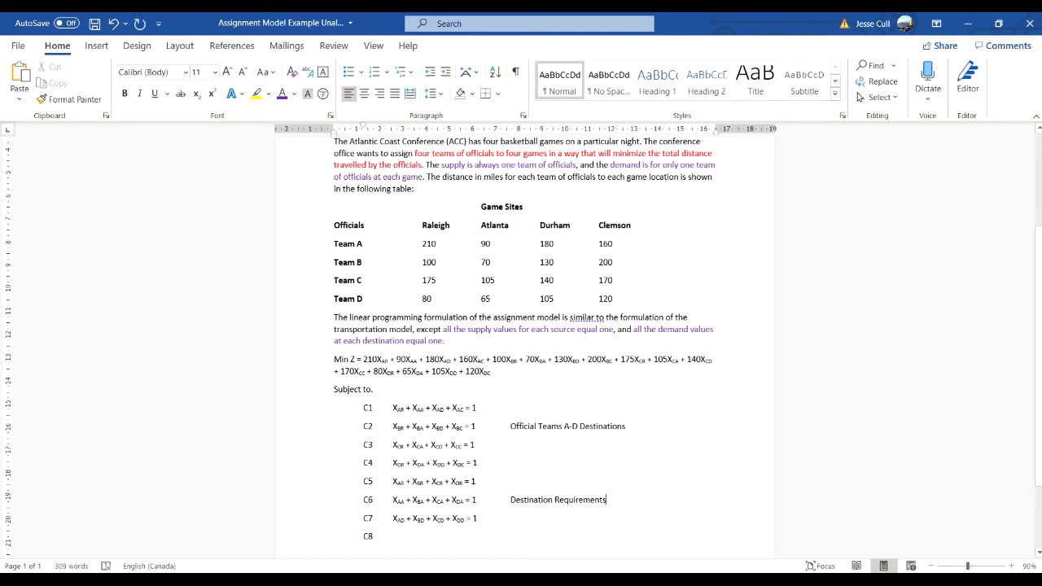
- Enter the Clemson demand constraint "XAC + XBC + XCC + XDC = 1" indented after the label C8
click(373, 536)
key(Tab)
text(XAC)
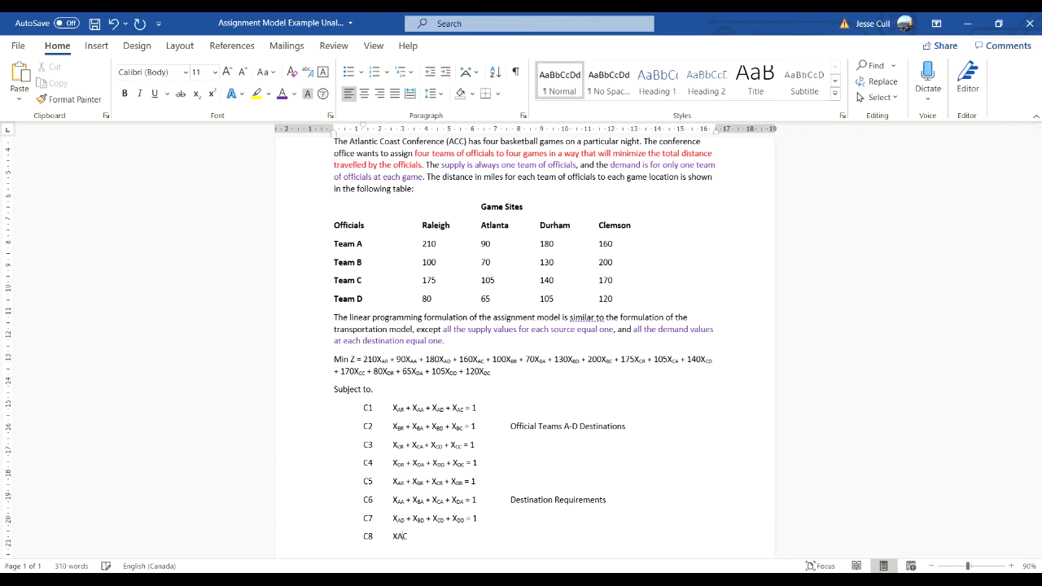
text( + XBC + XCC + XDC = 1)
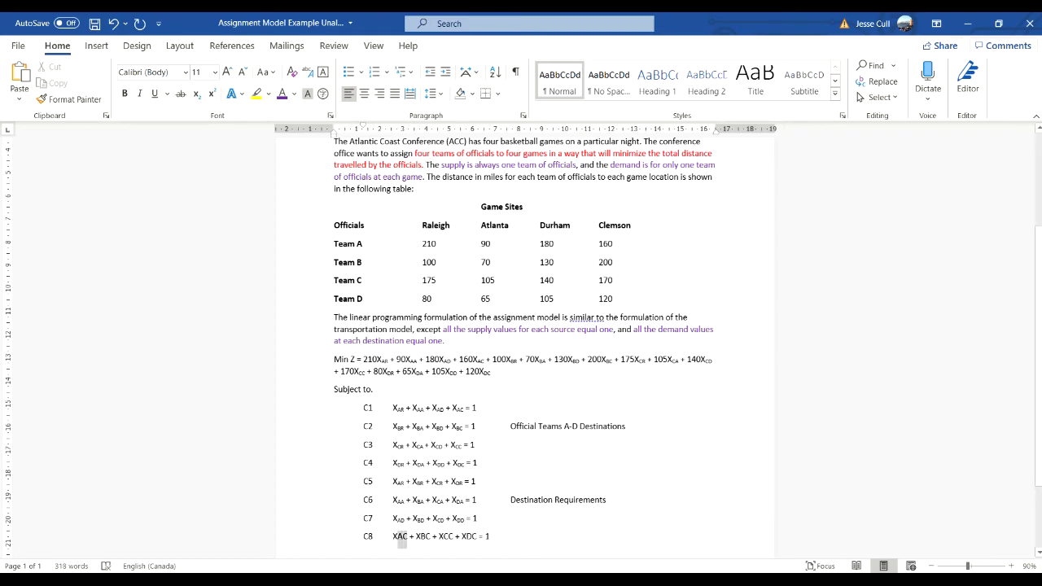
- Format the letter pairs AC, BC, CC and DC in constraint C8 as subscripts
drag(407, 538, 399, 538)
key(ctrl+equal)
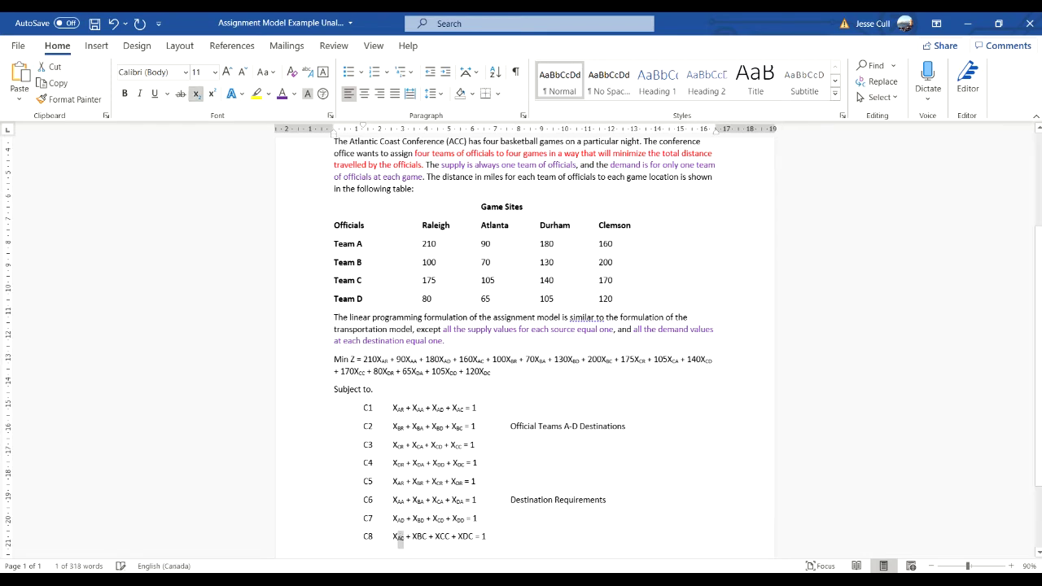
drag(413, 538, 426, 538)
click(197, 94)
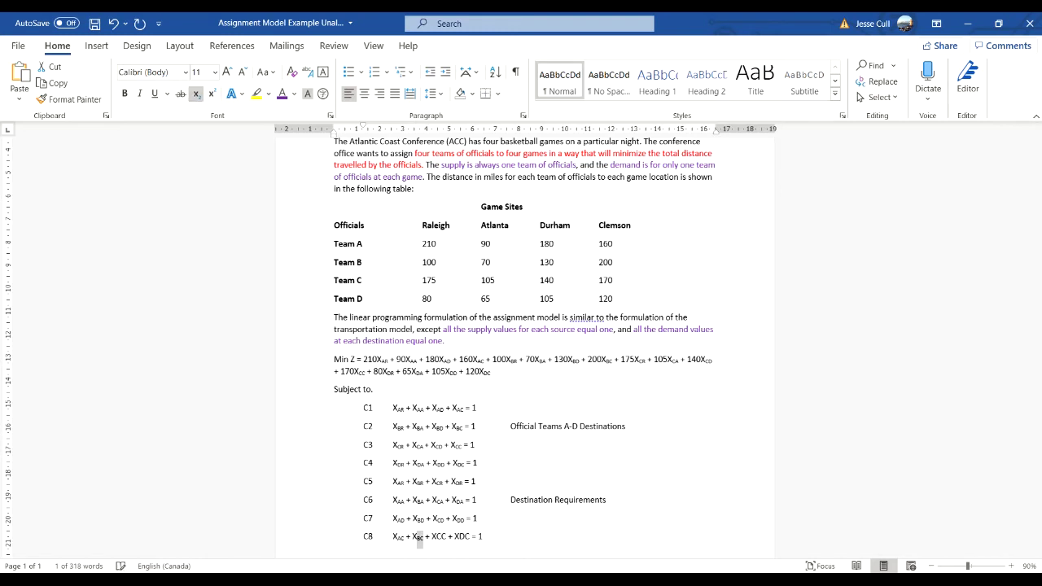
drag(433, 538, 446, 538)
click(197, 94)
drag(454, 537, 466, 537)
click(197, 93)
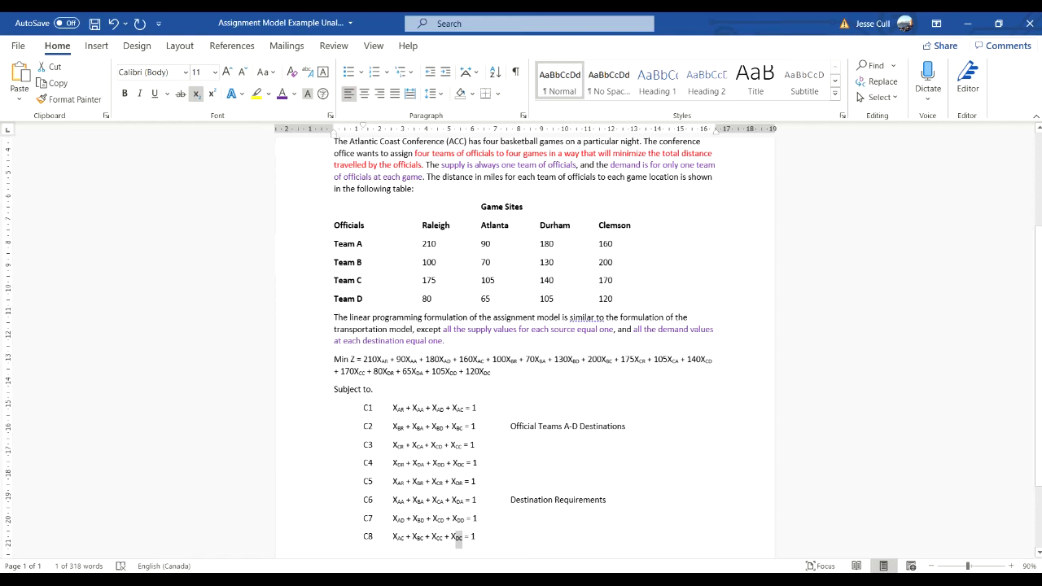
scroll(525, 342, down, 1)
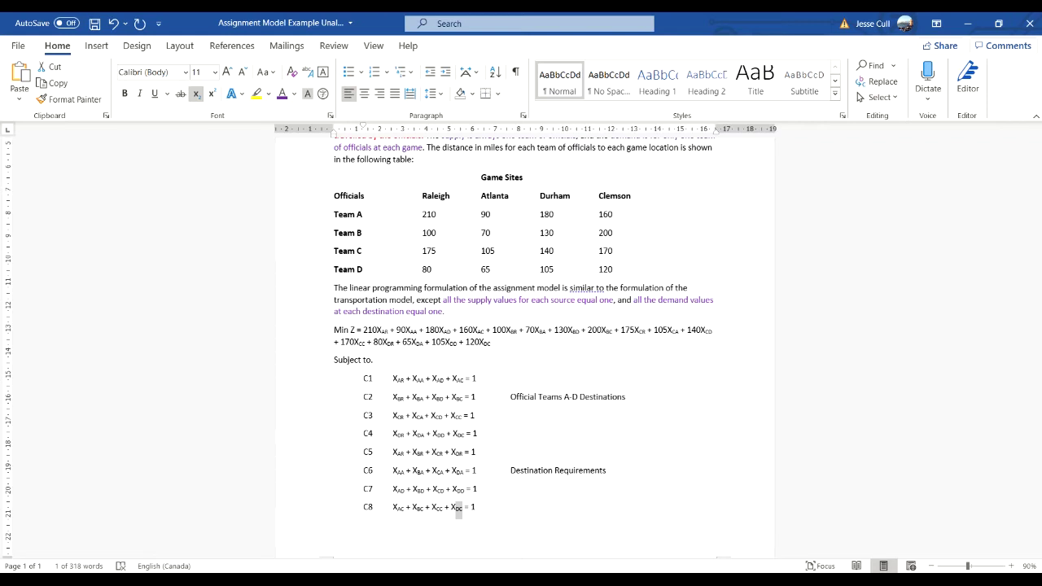
scroll(525, 342, up, 2)
scroll(525, 342, down, 1)
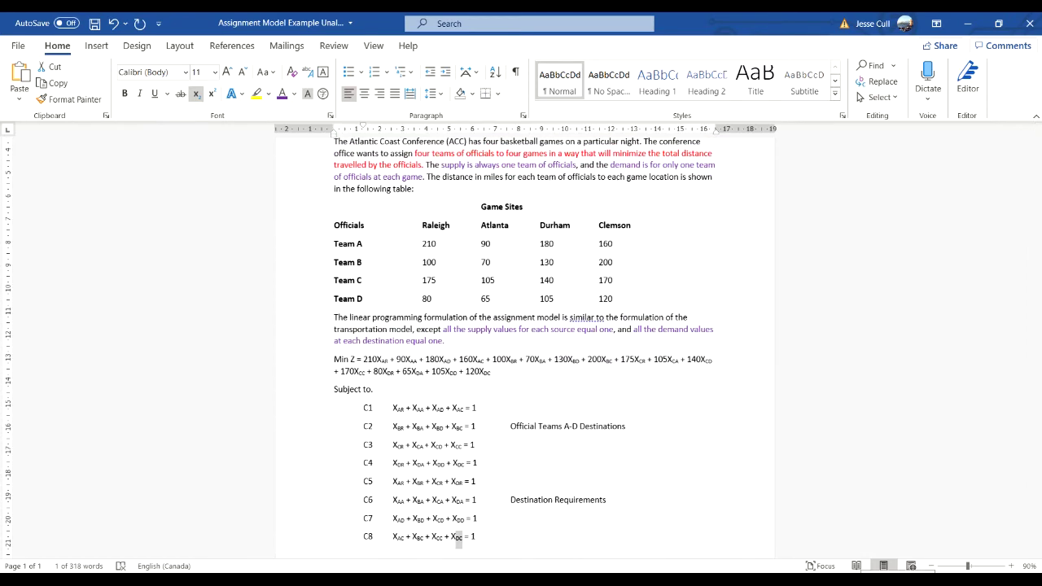
click(863, 579)
click(849, 559)
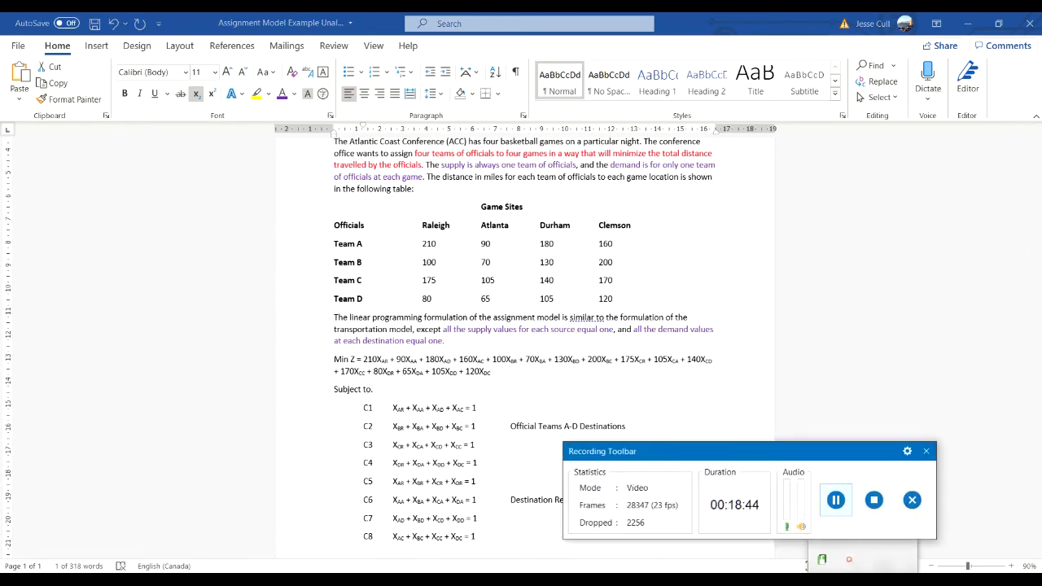
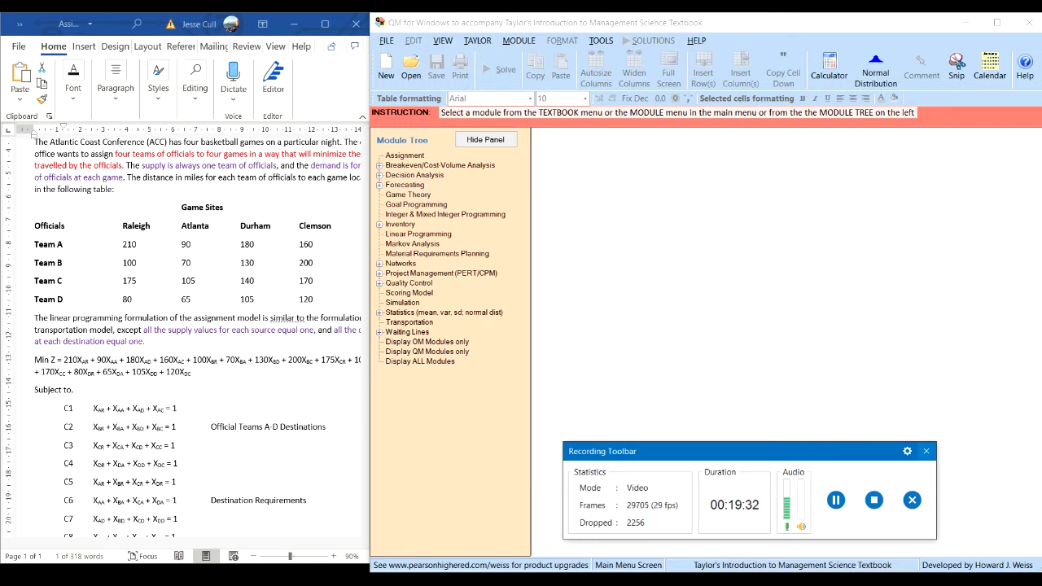
click(926, 451)
click(874, 451)
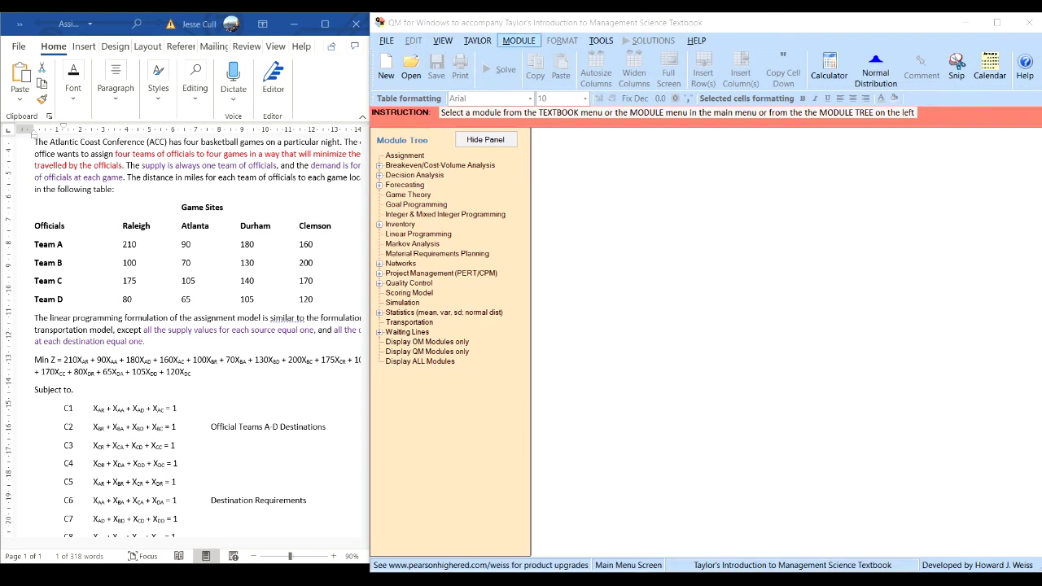
- In QM for Windows, choose the Assignment module and start a new data set
click(518, 39)
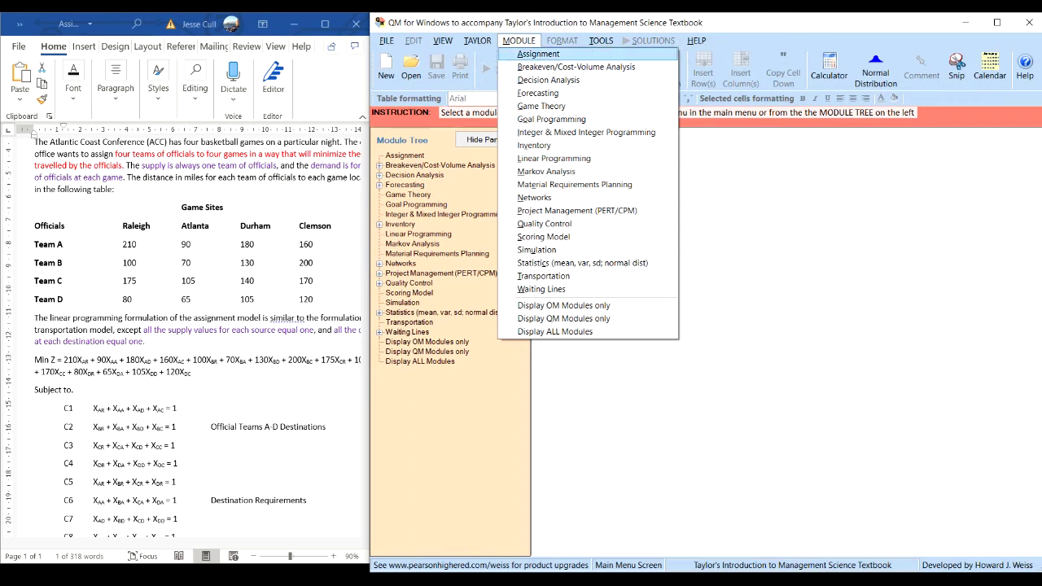
key(Return)
key(alt+f)
key(Down)
key(Up)
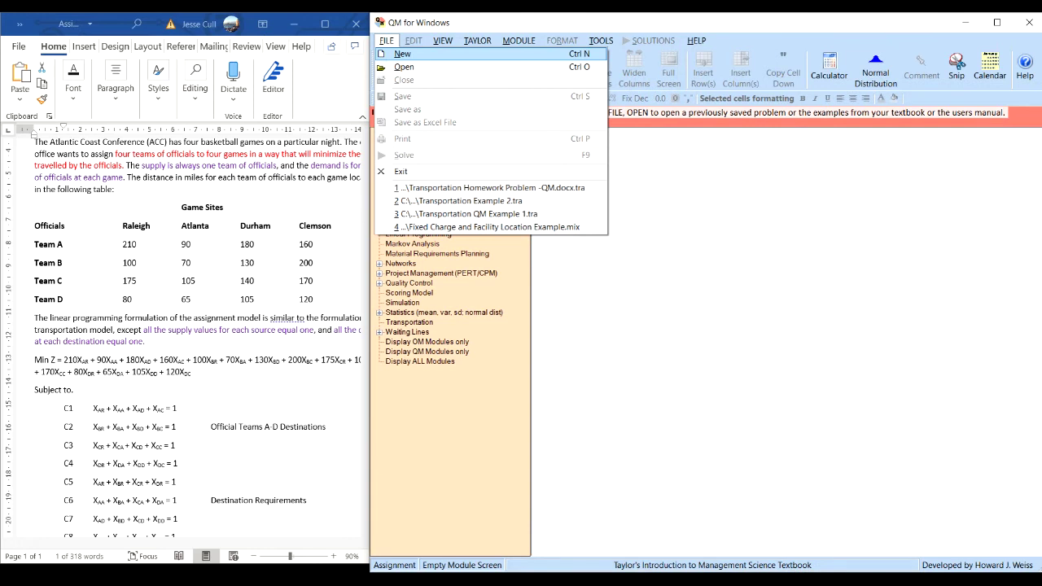
key(Return)
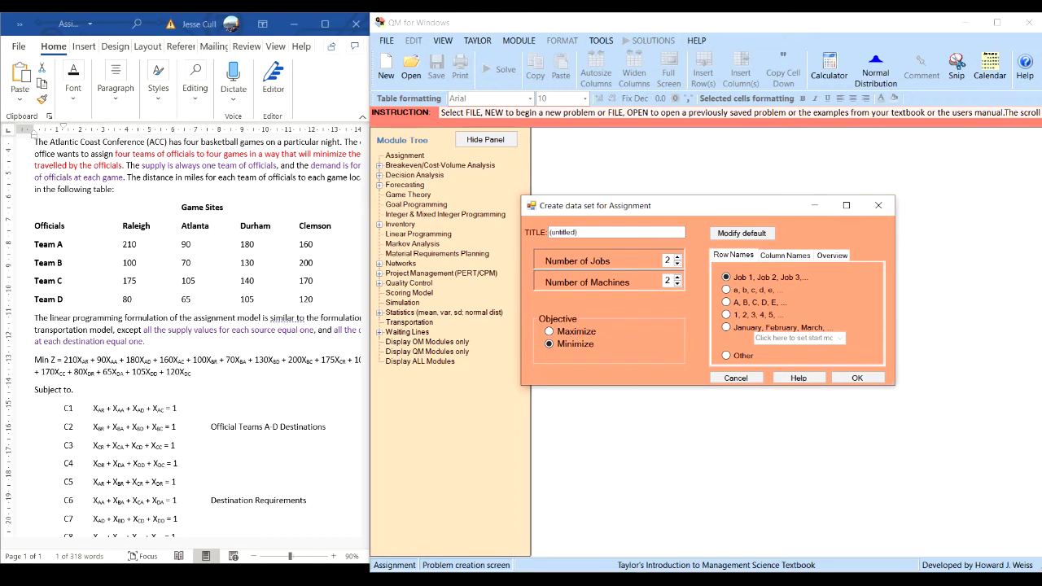
- Set both the number of jobs and the number of machines to 4 for the assignment data set
double_click(667, 259)
text(3)
key(BackSpace)
text(4)
double_click(667, 280)
text(7)
key(BackSpace)
text(6)
key(BackSpace)
text(4)
double_click(667, 260)
text(3)
key(BackSpace)
text(14)
key(BackSpace)
key(BackSpace)
text(5)
key(BackSpace)
text(4)
key(Delete)
key(Delete)
text(6)
key(shift+Tab)
text(3)
key(BackSpace)
text(4)
key(Tab)
text(8)
key(shift+Tab)
text(5)
key(shift+Tab)
- Title the data set "Basketball Official Problem", set the number of jobs to 4 and create it
double_click(564, 232)
text(Basketball Official Problem)
key(Tab)
text(4)
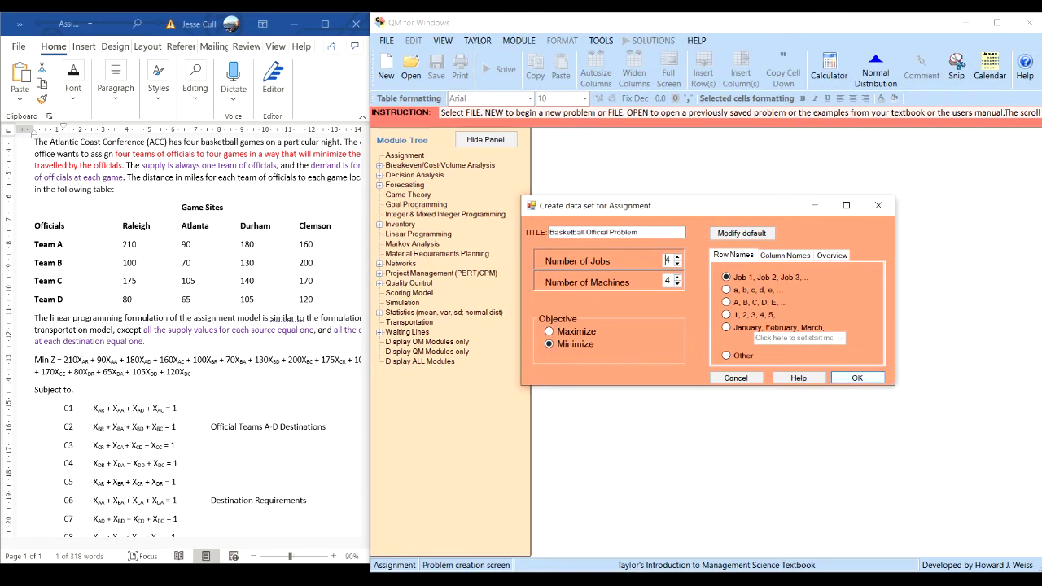
click(857, 378)
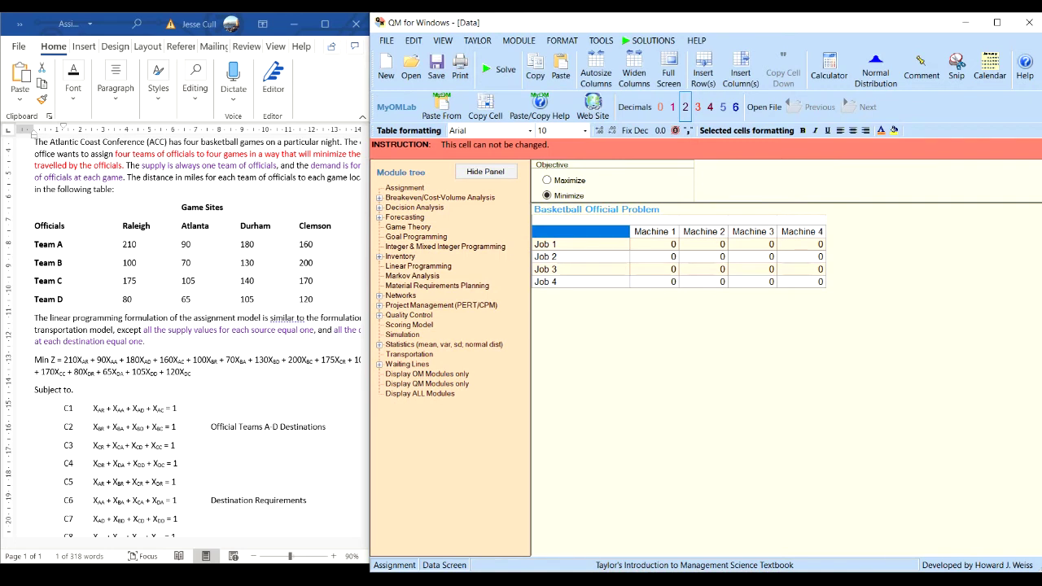
- Rename the four machine columns as Raleigh, Atlanta, Durham and Clemson
click(655, 231)
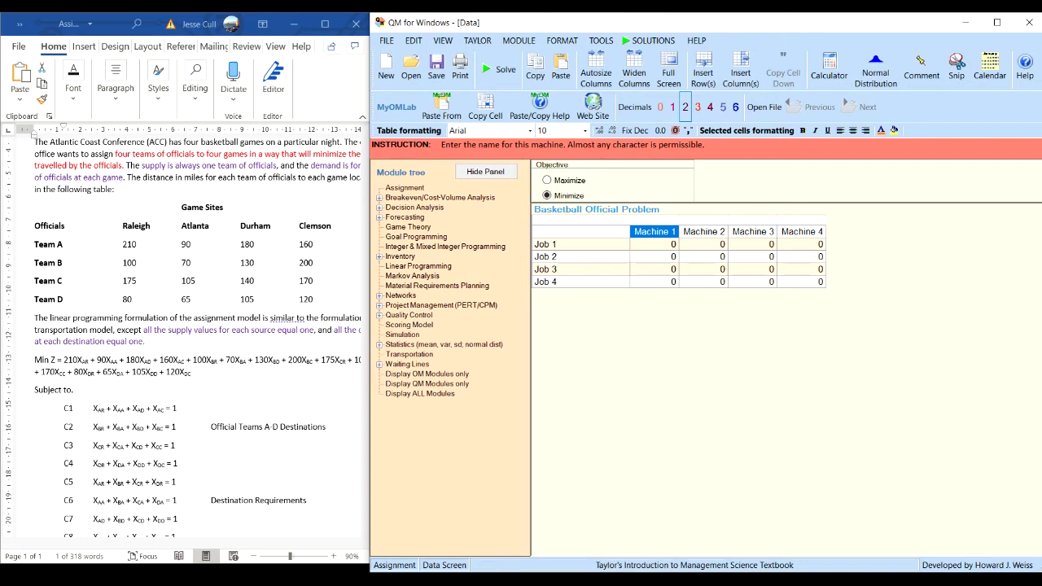
text(Raleigh)
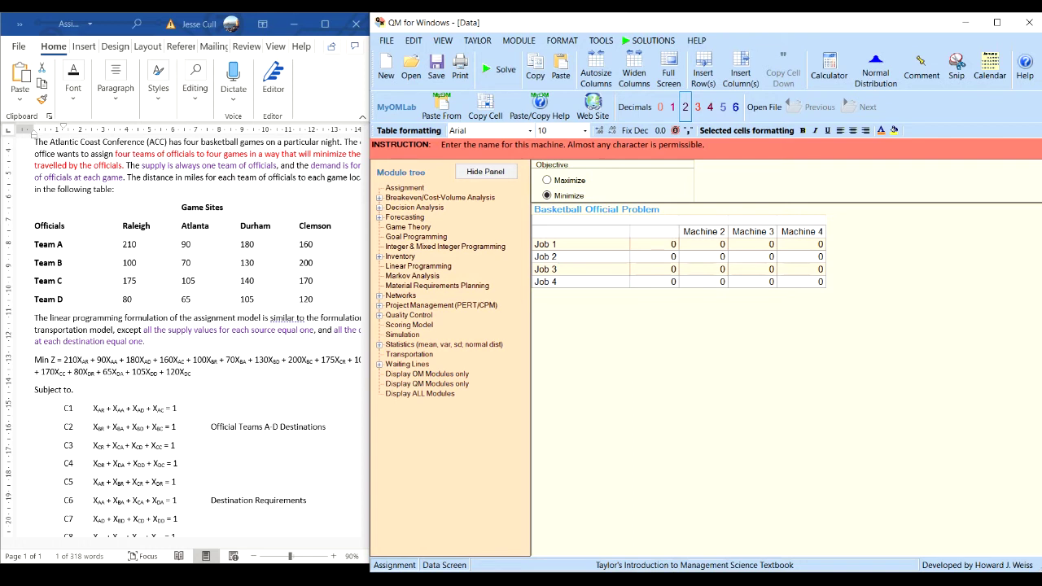
key(Return)
text(Atlanta)
key(Return)
text(D)
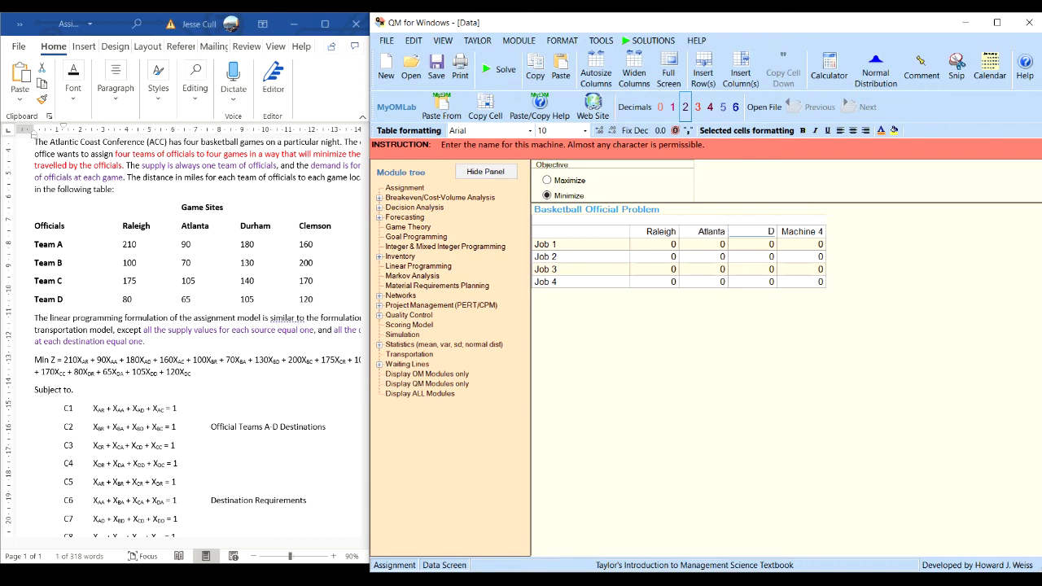
text(urham)
key(Return)
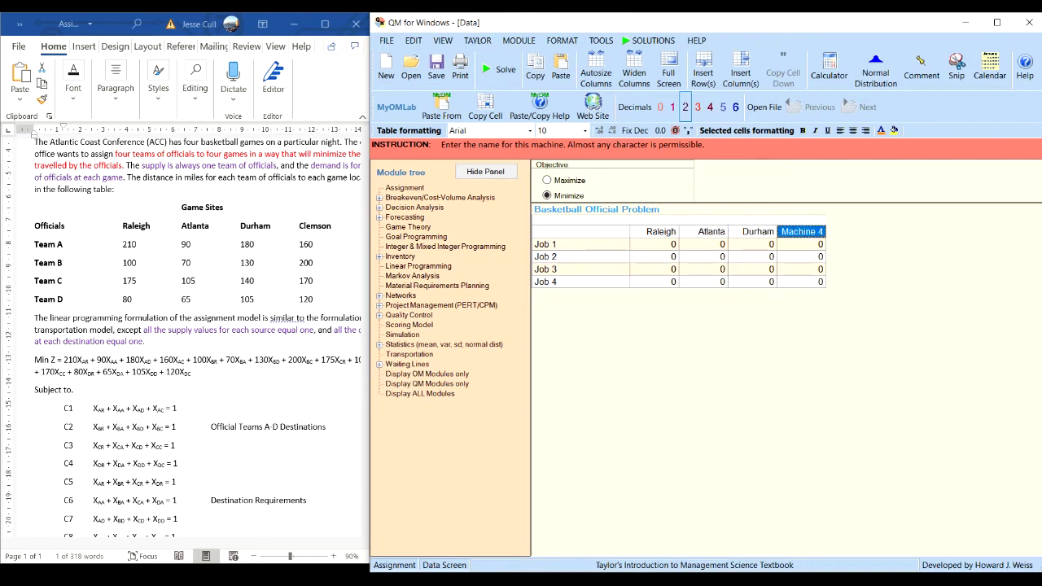
text(Clemson)
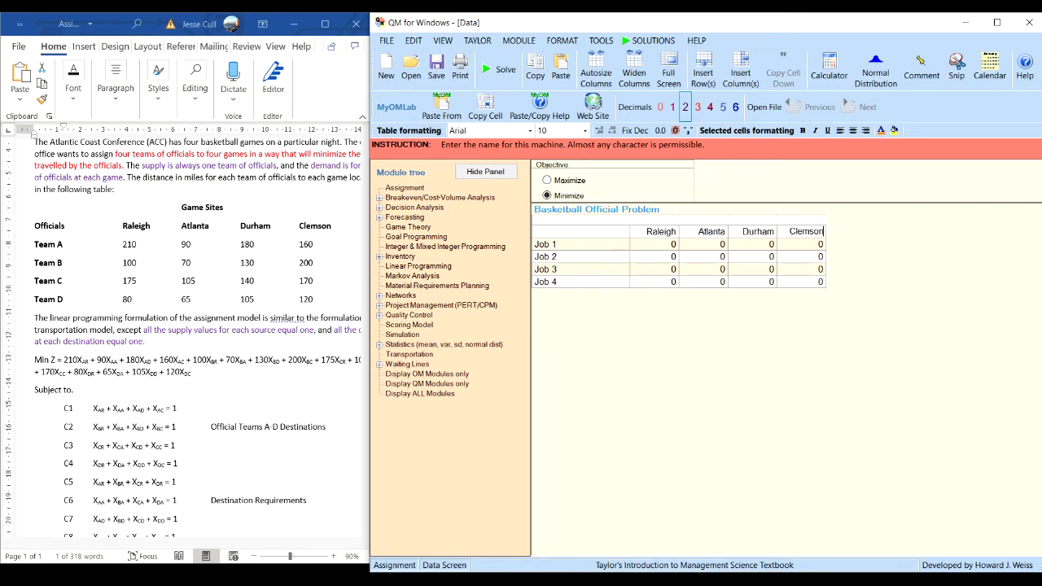
key(Return)
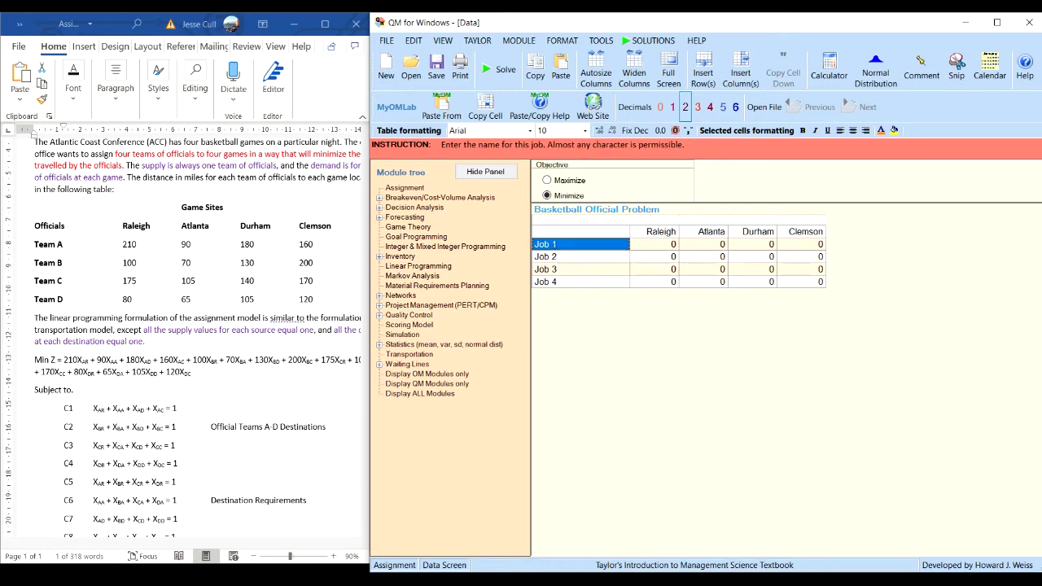
- Rename the four job rows as Team A, Team B, Team C and Team D
text(Team)
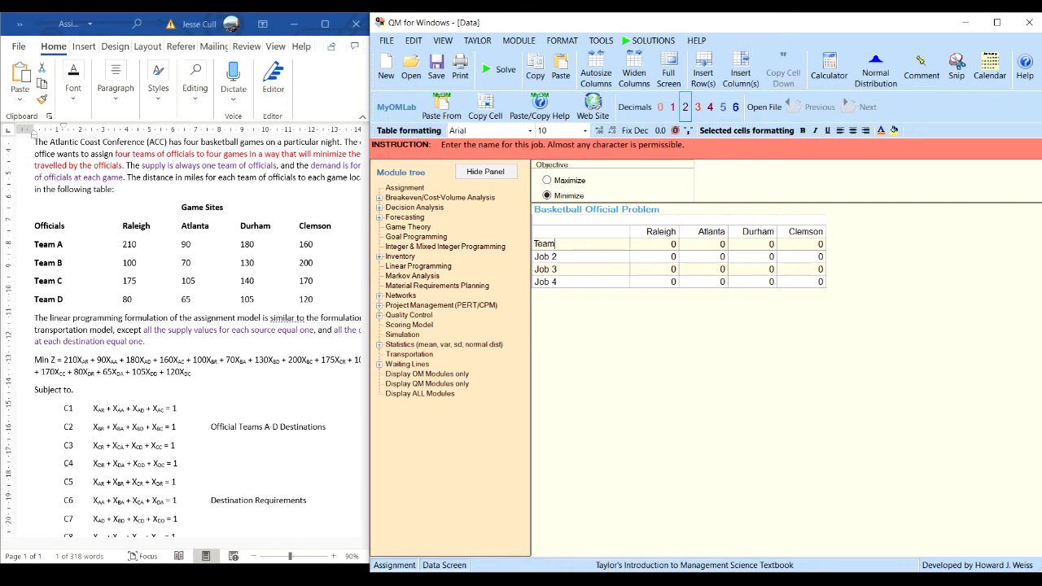
text( A)
key(Return)
text(Team B)
key(Return)
text(Team C)
key(Return)
text(Team)
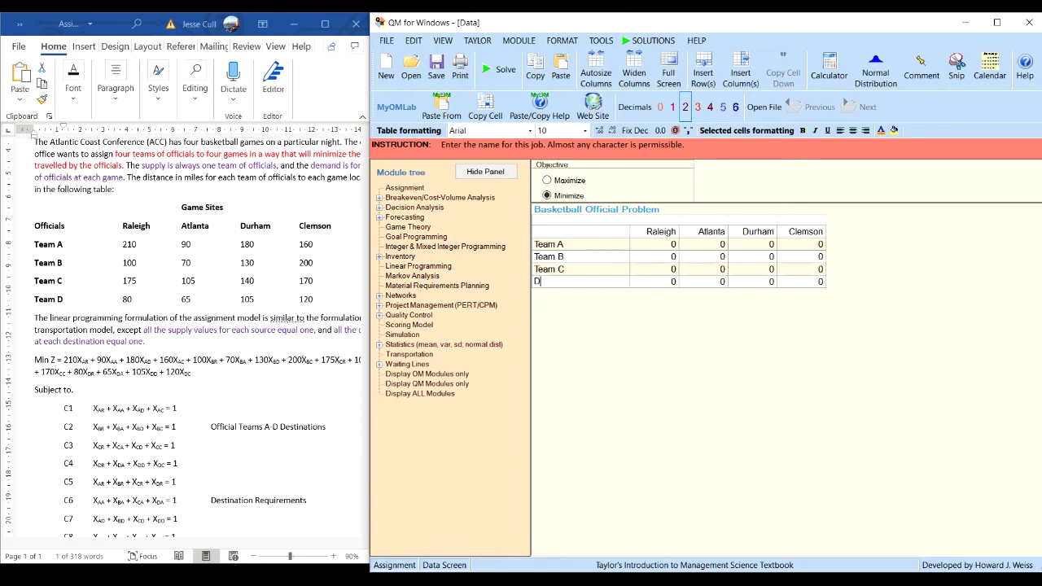
text( D)
key(Return)
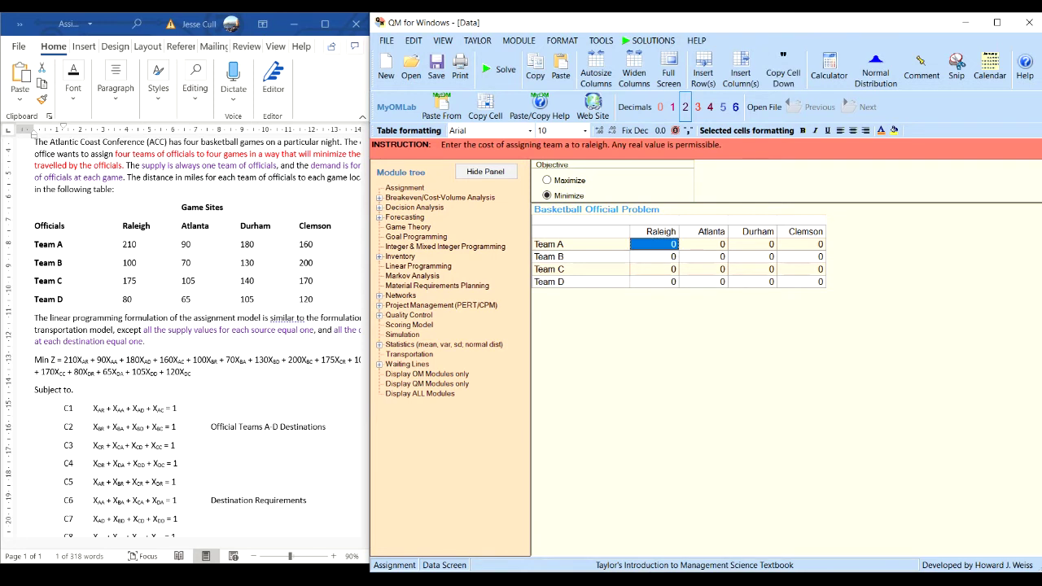
- Enter Team A's distances: 210 for Raleigh, 90 for Atlanta, 180 for Durham and 160 for Clemson
text(210)
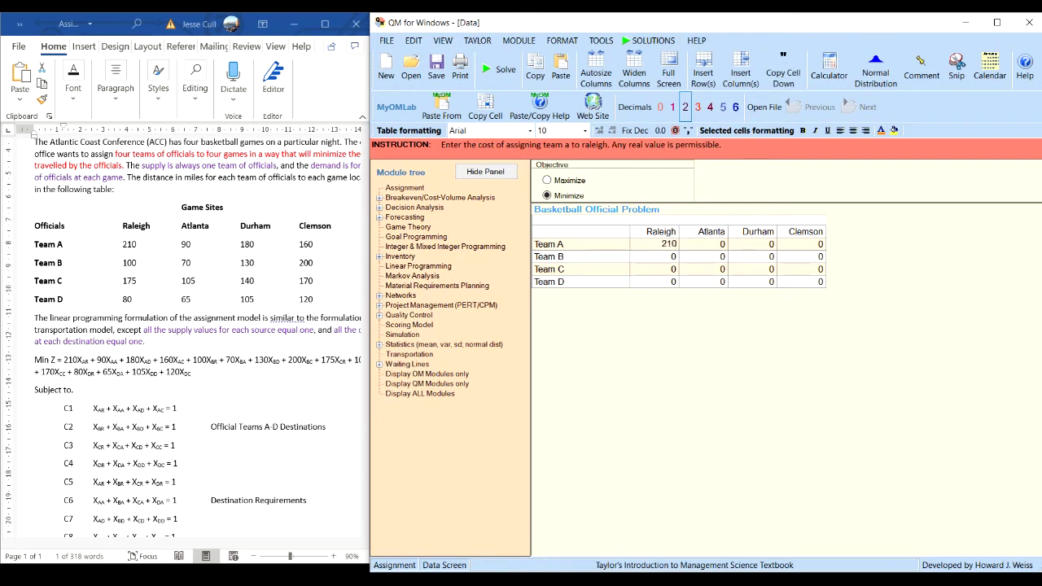
key(Return)
text(90)
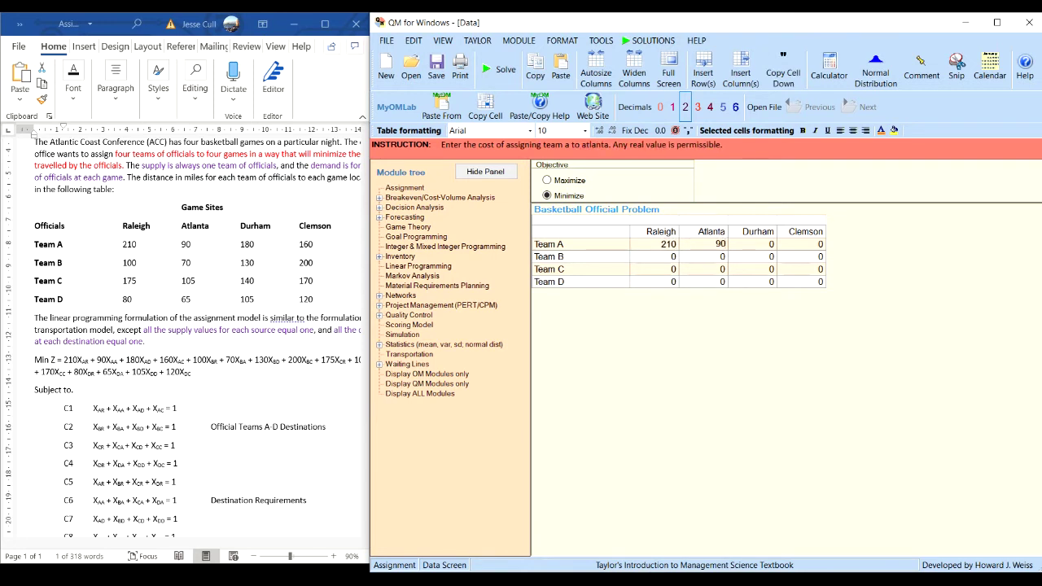
key(Return)
text(180)
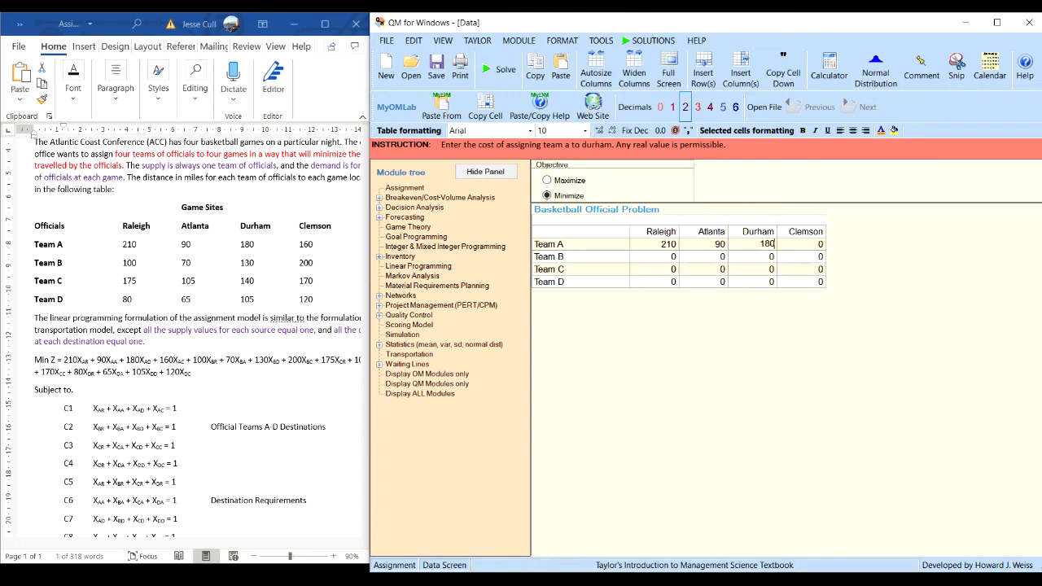
key(Return)
text(160)
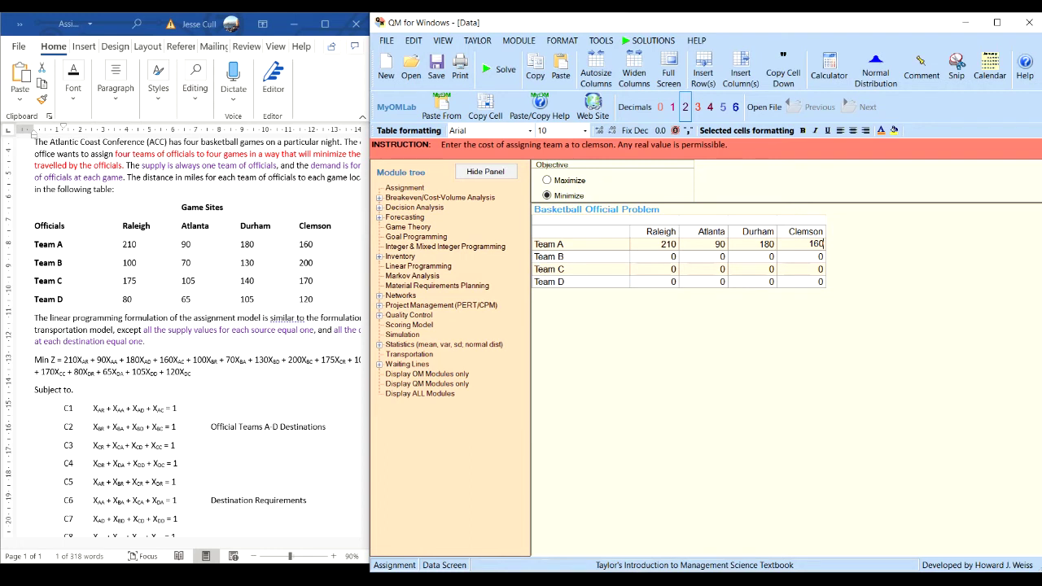
key(Return)
- Enter Team B's distances: 100 for Raleigh, 70 for Atlanta, 130 for Durham and 200 for Clemson
text(100)
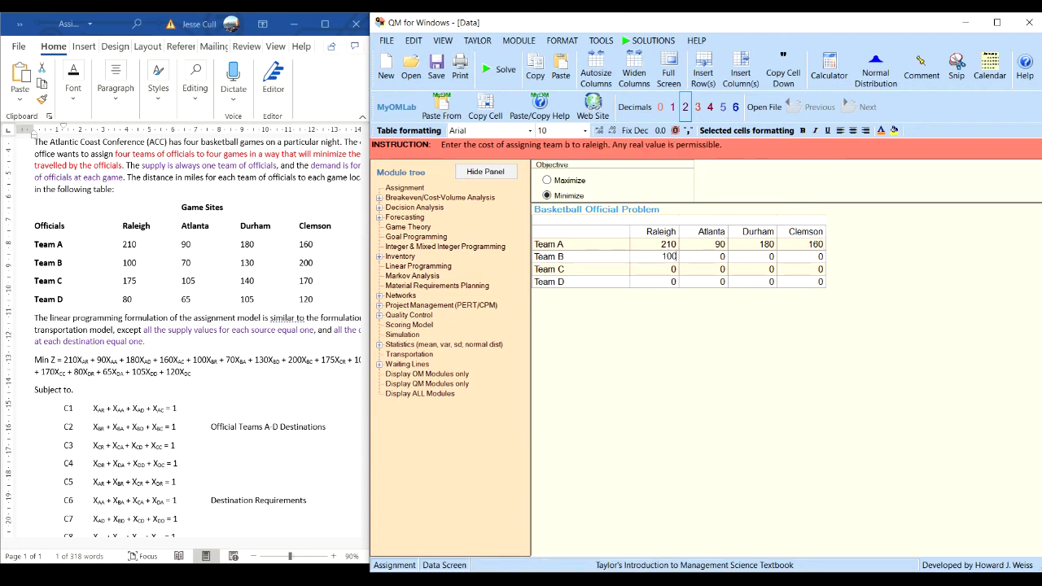
key(Return)
text(70)
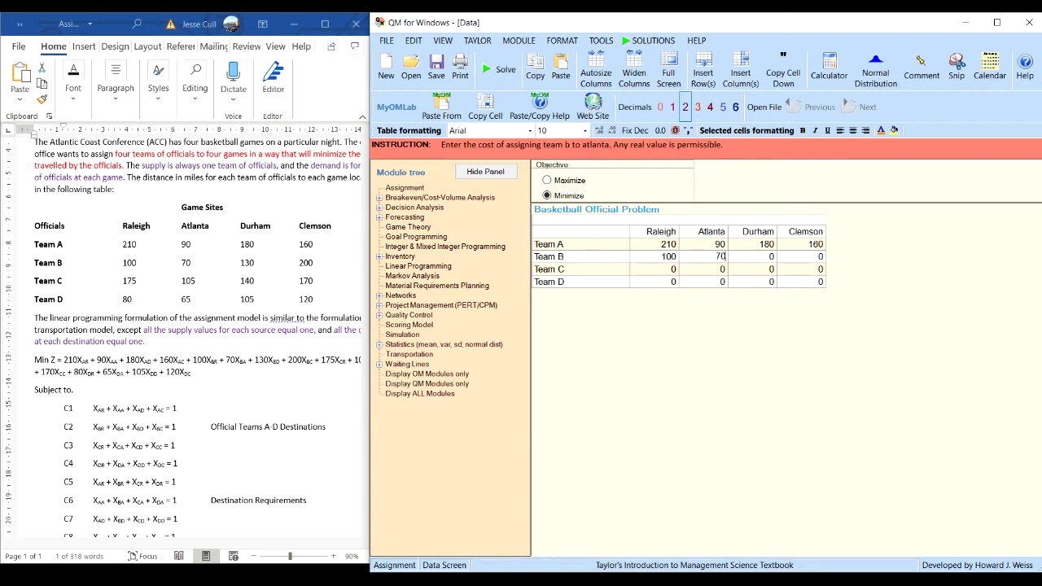
key(Return)
text(130)
key(Return)
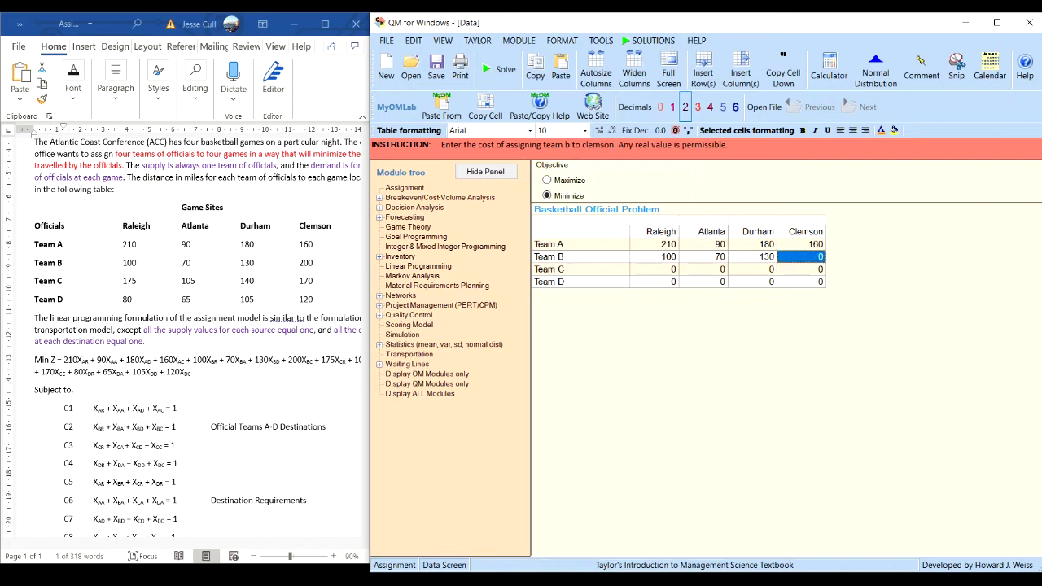
text(200)
key(Return)
- Enter Team C's distances: 175 for Raleigh, 105 for Atlanta, 140 for Durham and 170 for Clemson
key(Left)
key(Left)
key(Left)
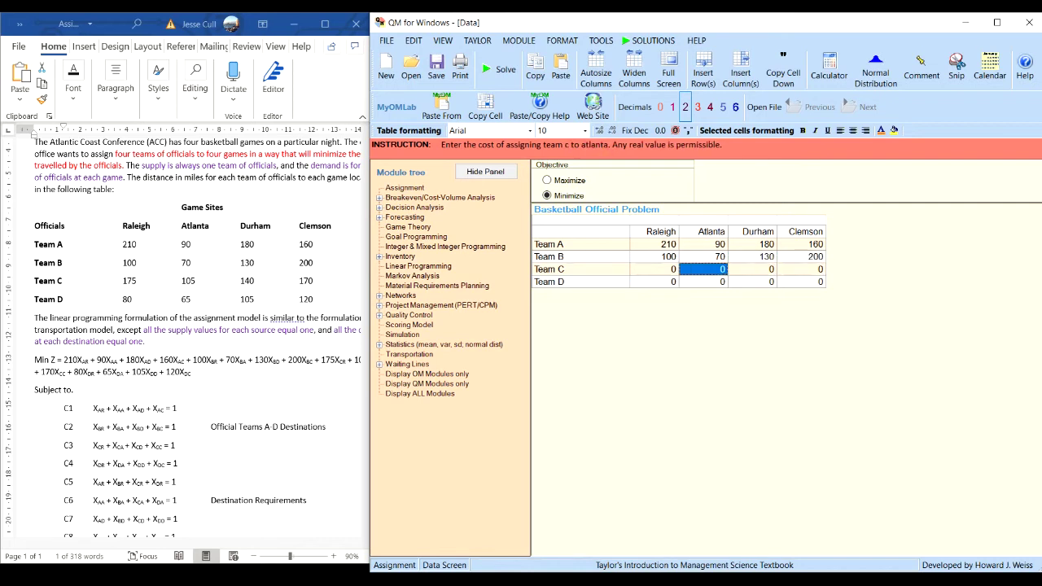
text(175)
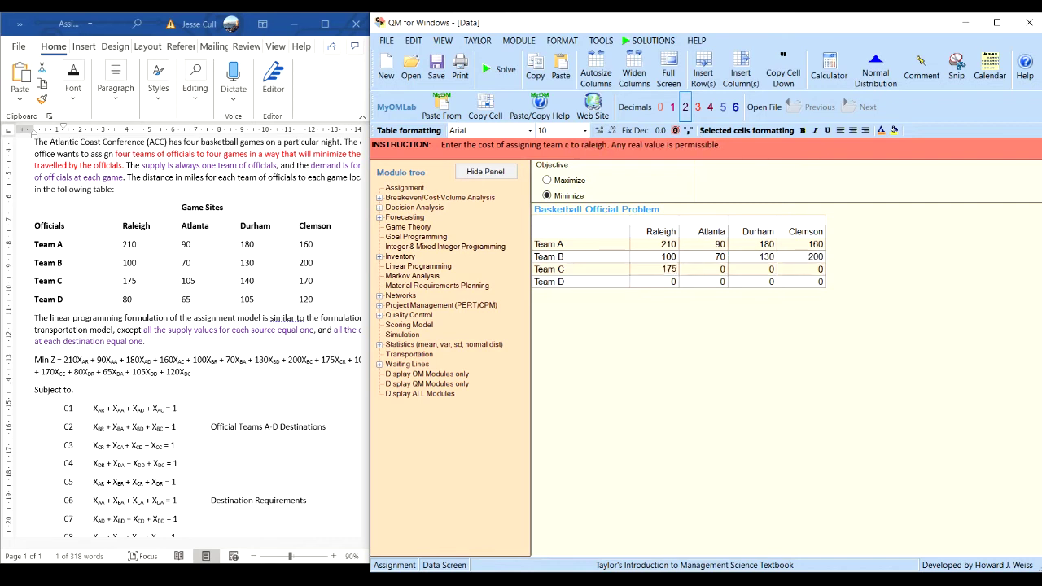
key(Return)
text(105)
key(Return)
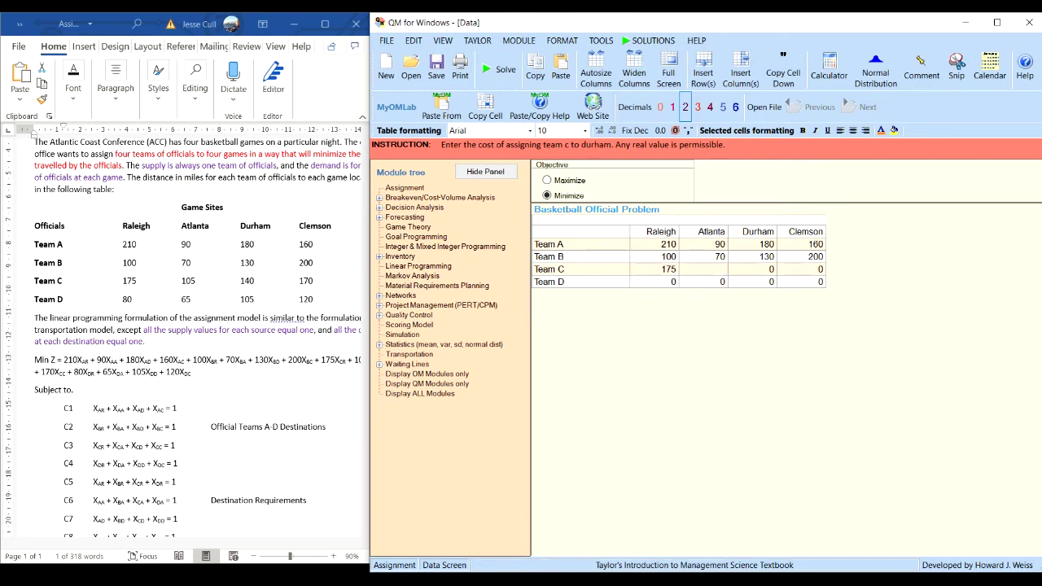
text(140)
key(Return)
text(170)
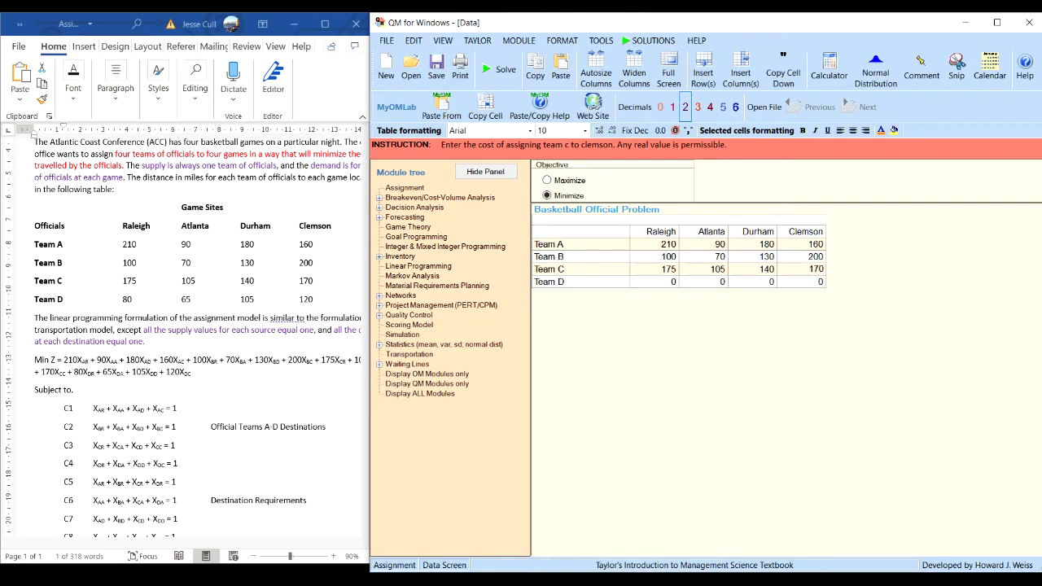
key(Return)
- Enter Team D's distances: 80 for Raleigh, 65 for Atlanta, 105 for Durham and 120 for Clemson
key(Left)
key(Left)
key(Left)
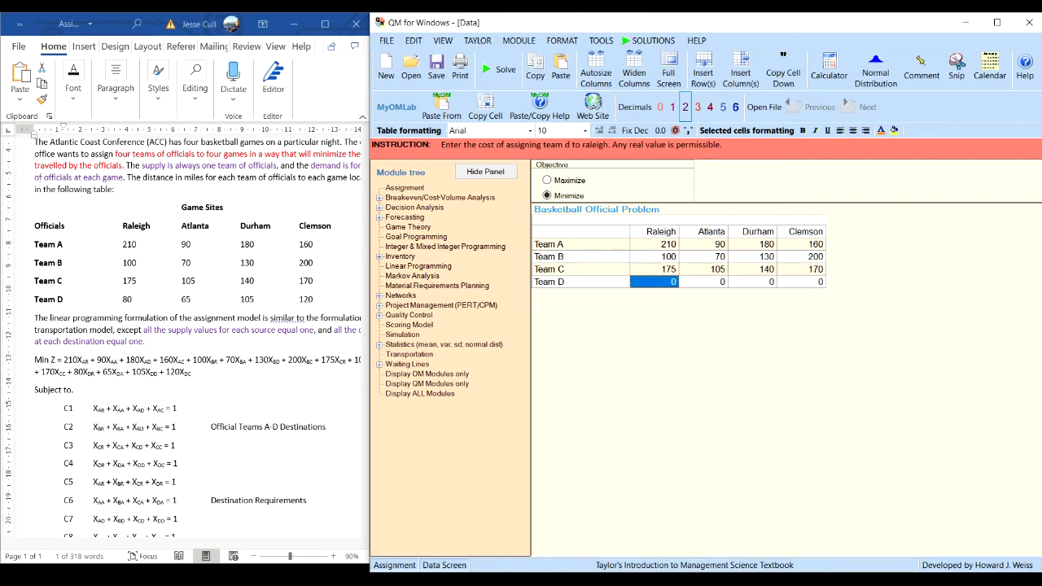
text(80)
key(Return)
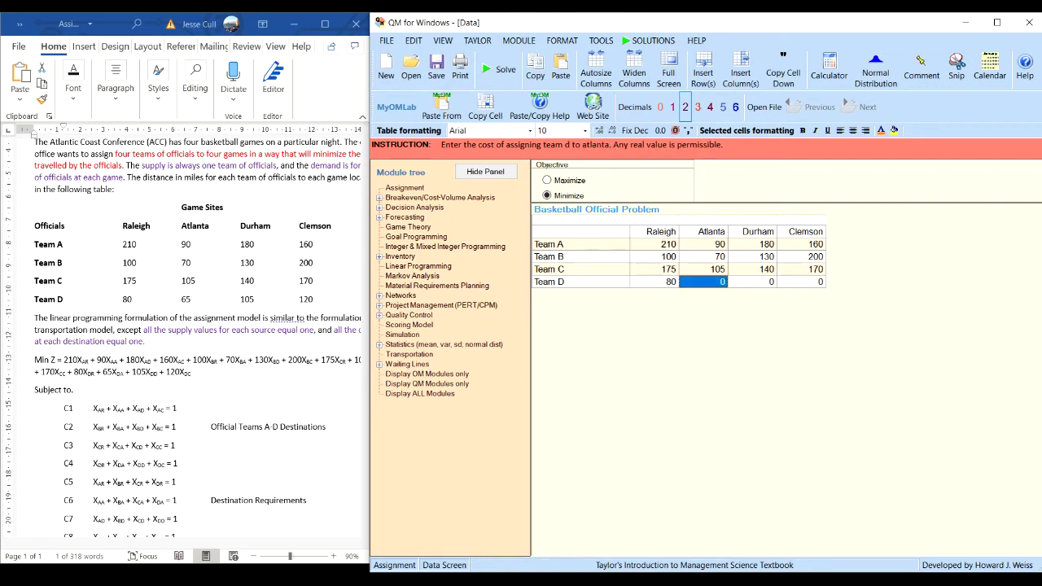
text(65)
key(Return)
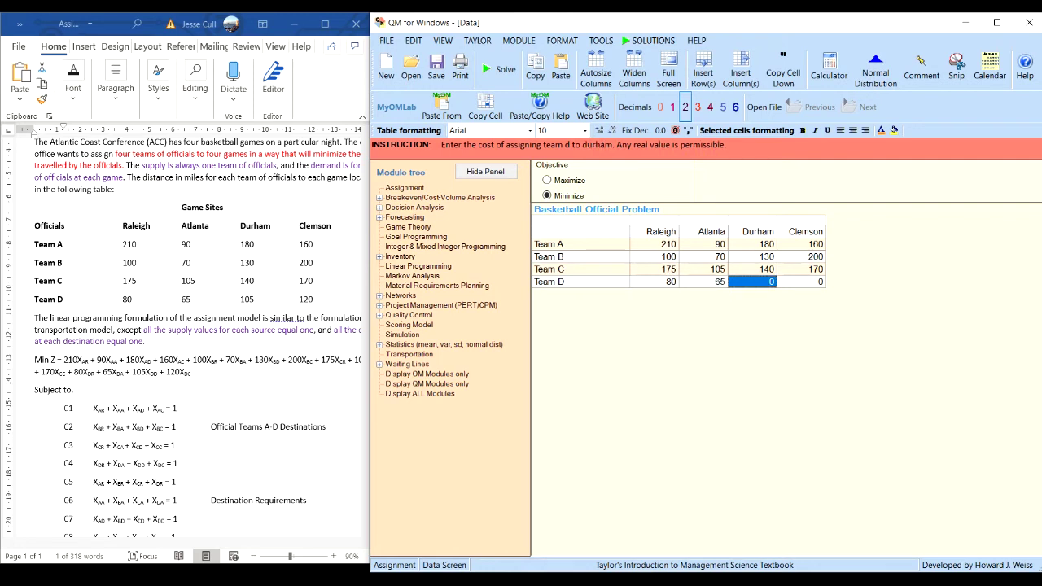
text(105)
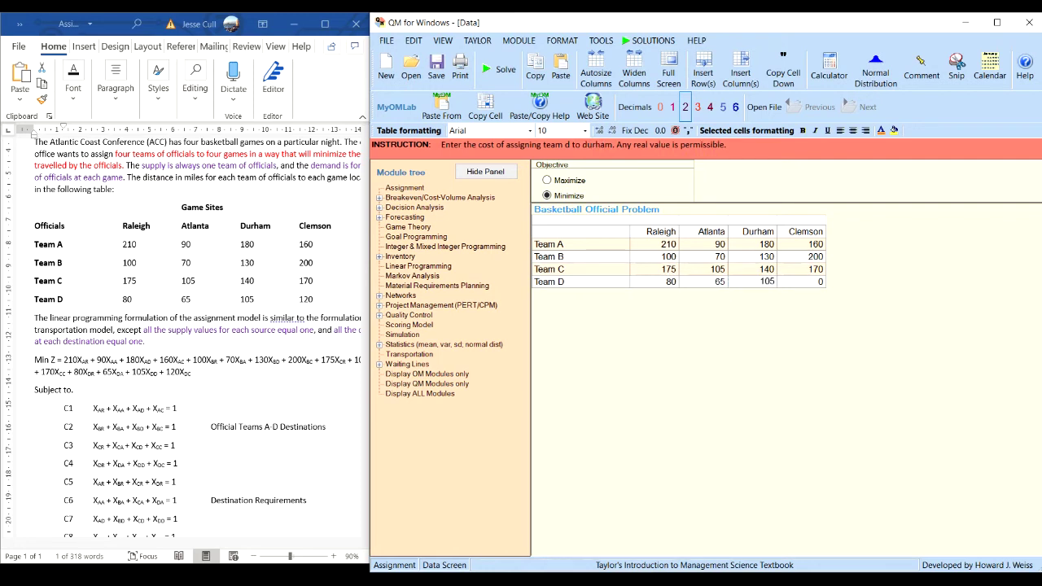
key(Return)
text(120)
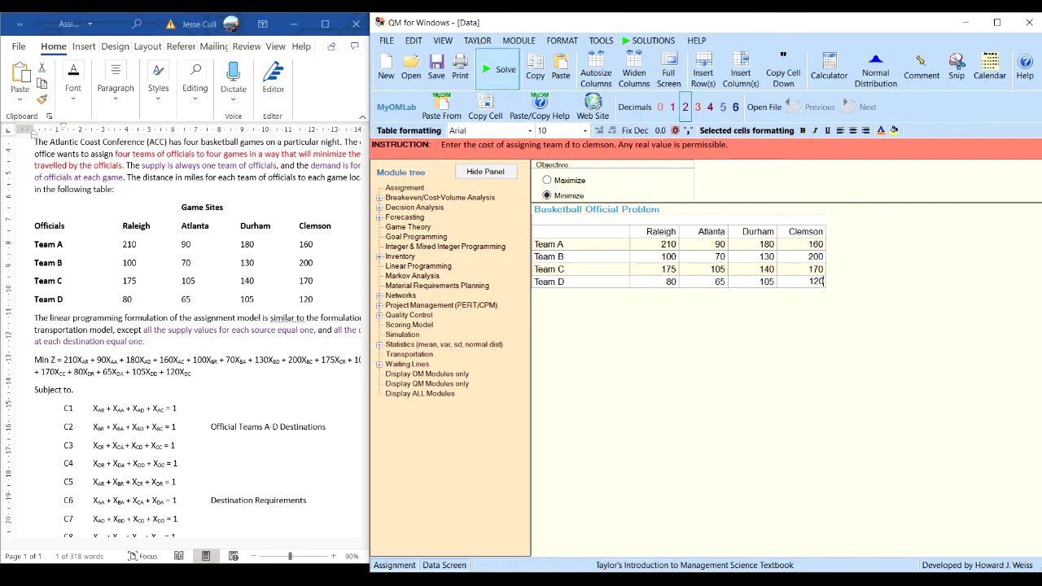
- Solve the basketball officials assignment problem and cascade the solution windows
click(497, 72)
click(654, 41)
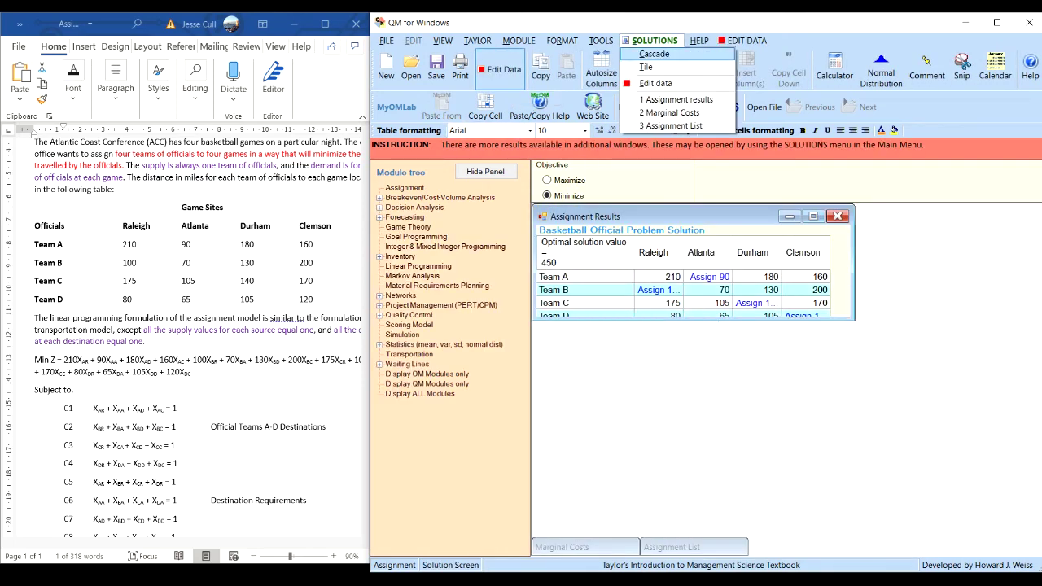
key(Return)
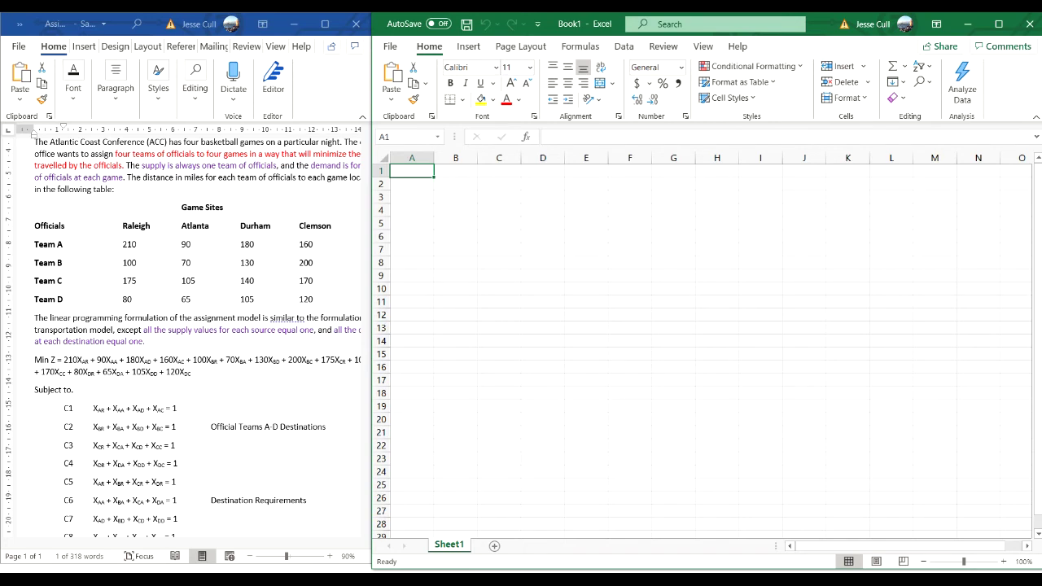
- In the blank Excel workbook, widen all columns of Sheet1 equally
key(ctrl+a)
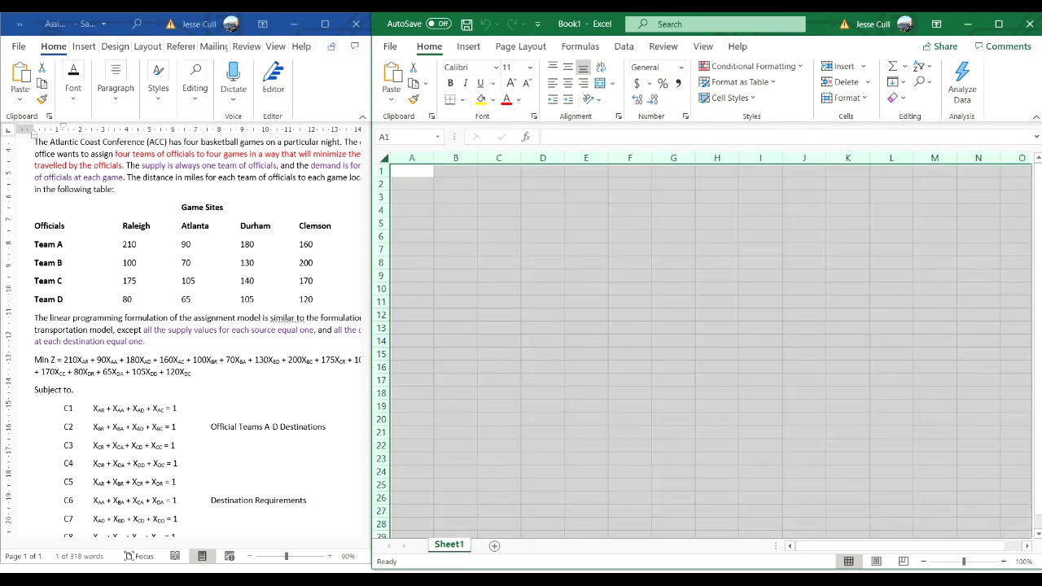
drag(433, 158, 455, 158)
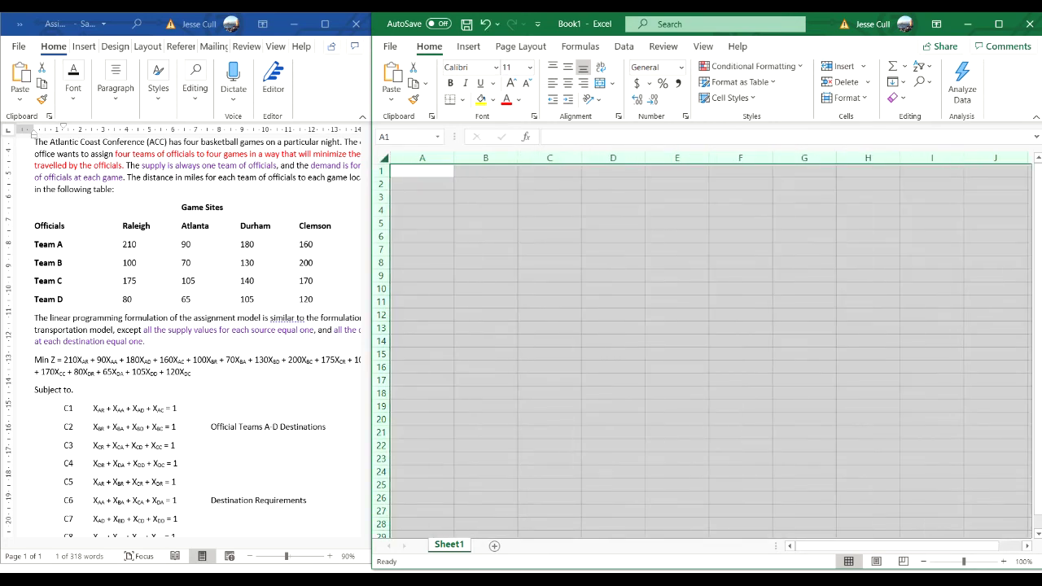
- Enter the title "Basketball Official Example" in cell A1 and the heading "Game Sites" in cell C3
click(422, 170)
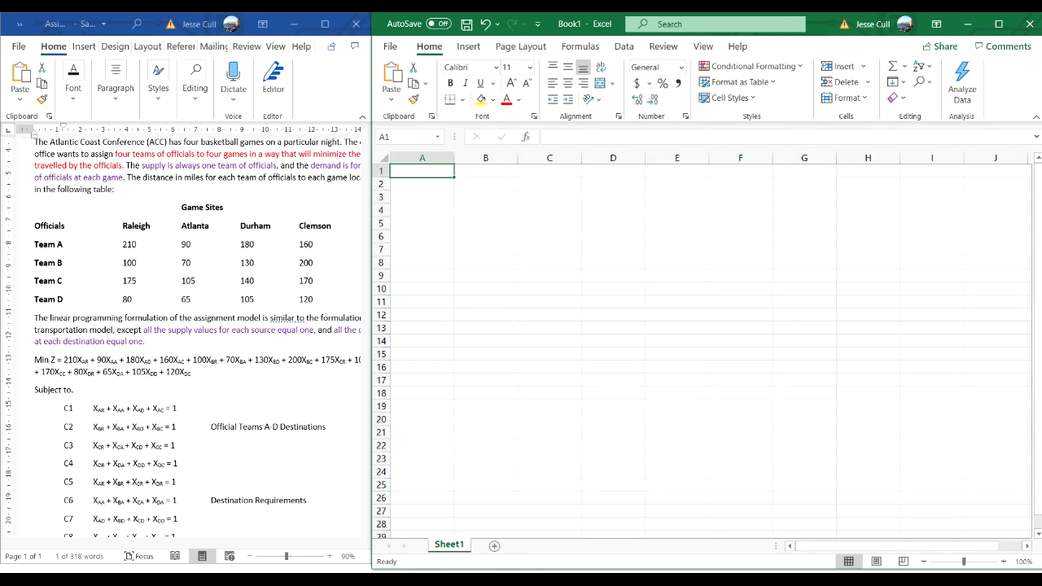
text(Bas)
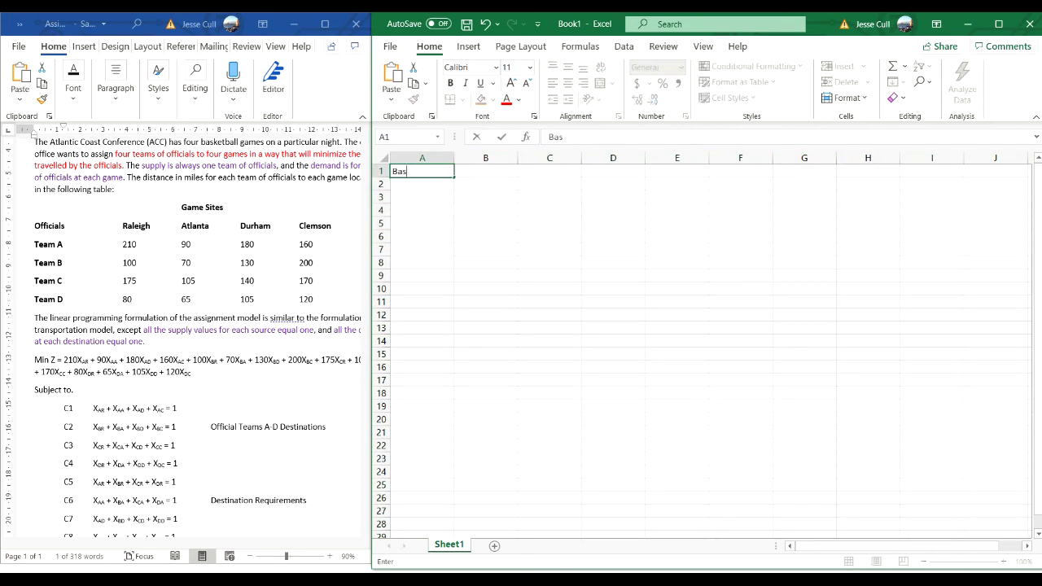
text(ketball Official Examp)
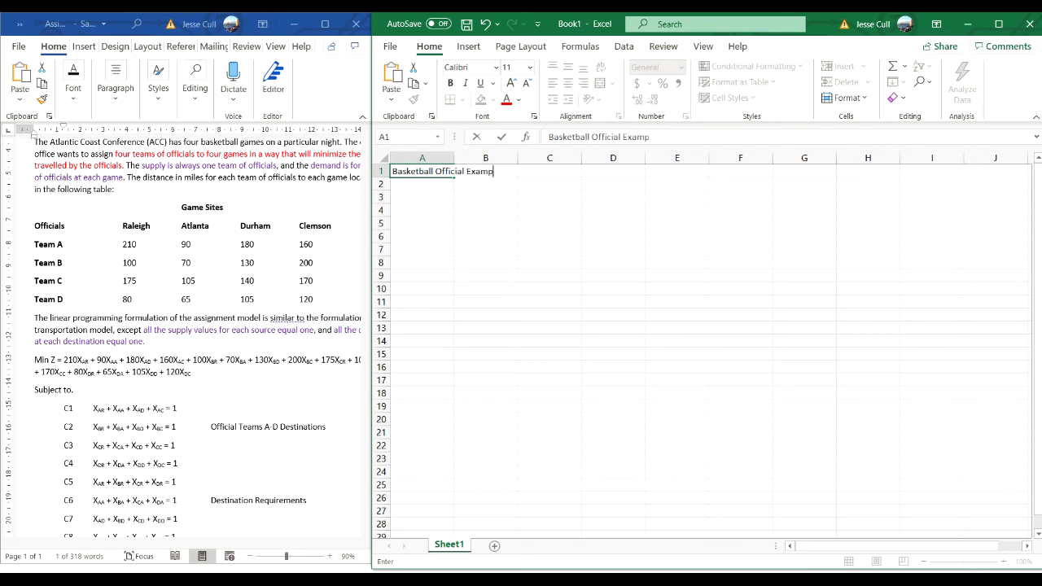
text(le)
click(550, 197)
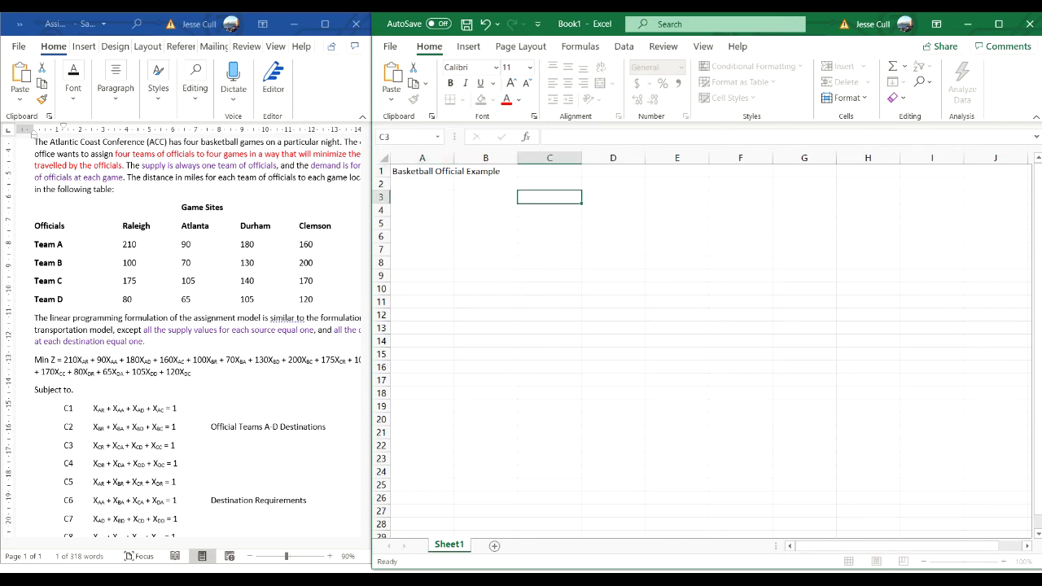
text(Game Sites)
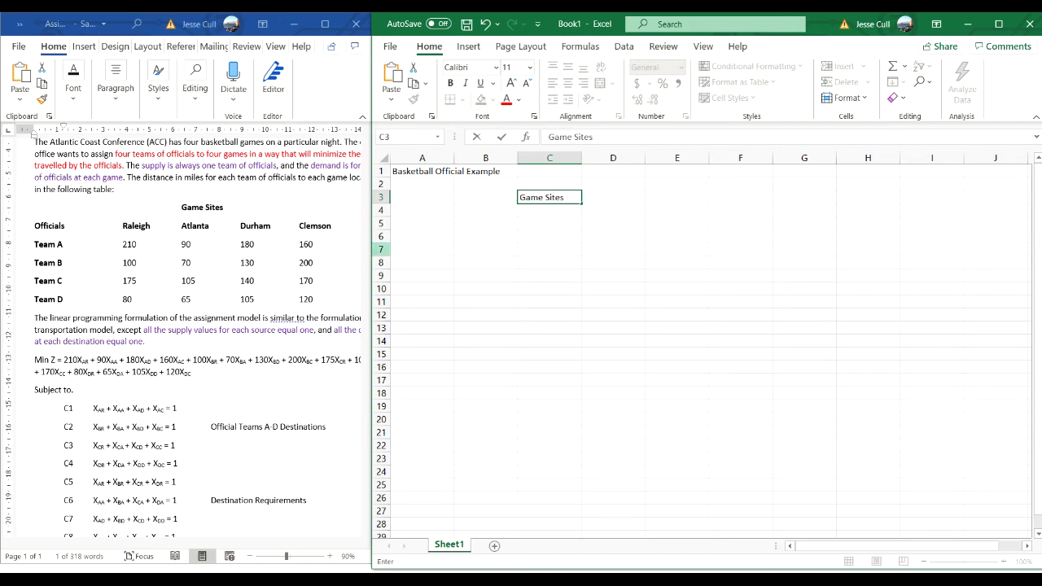
key(Return)
key(Left)
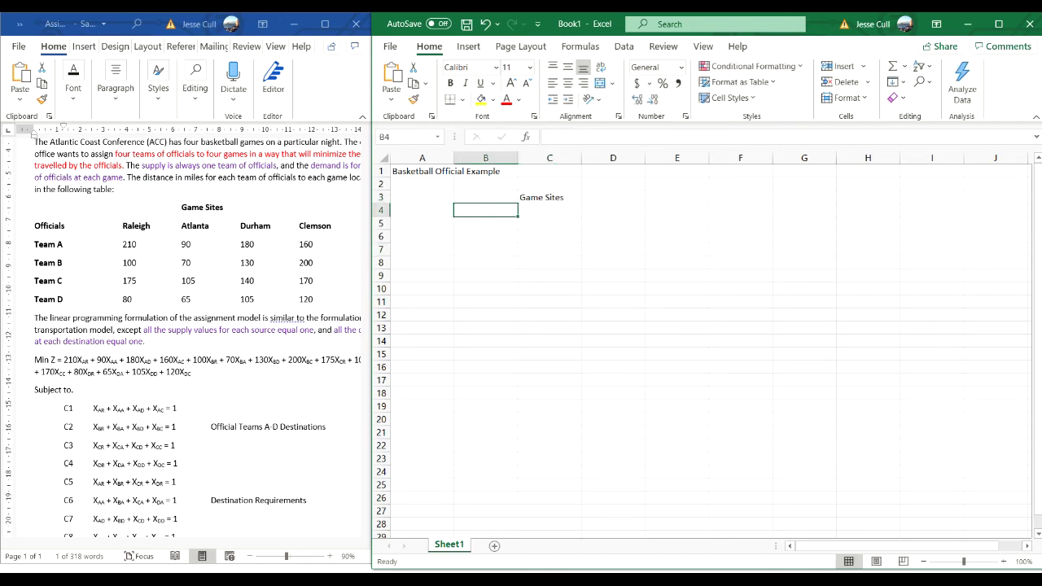
- Enter the game site headings Raleigh, Atlanta, Durham and Clemson in cells B4 through E4
text(Raleight)
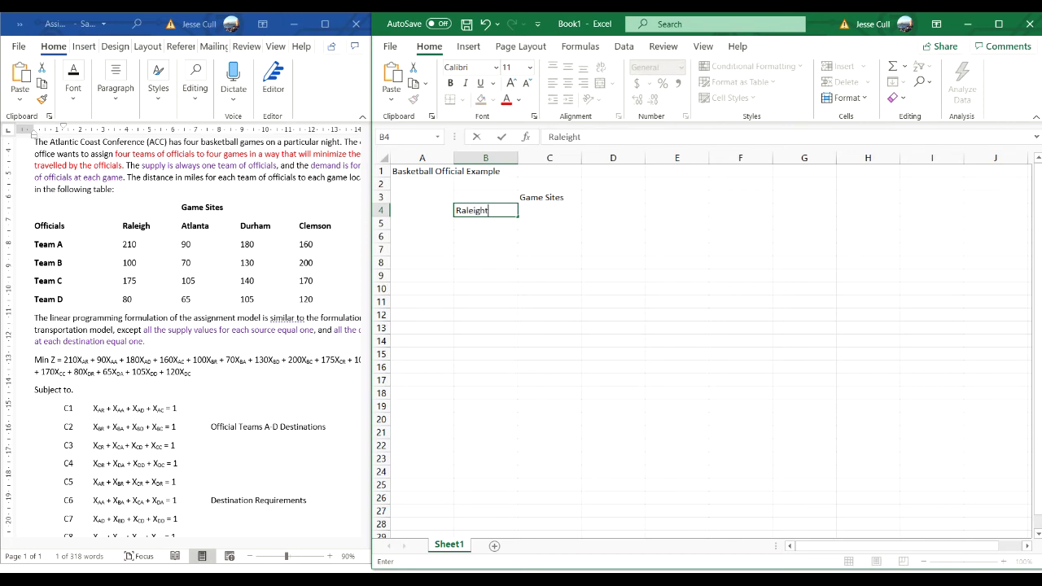
key(Tab)
key(Left)
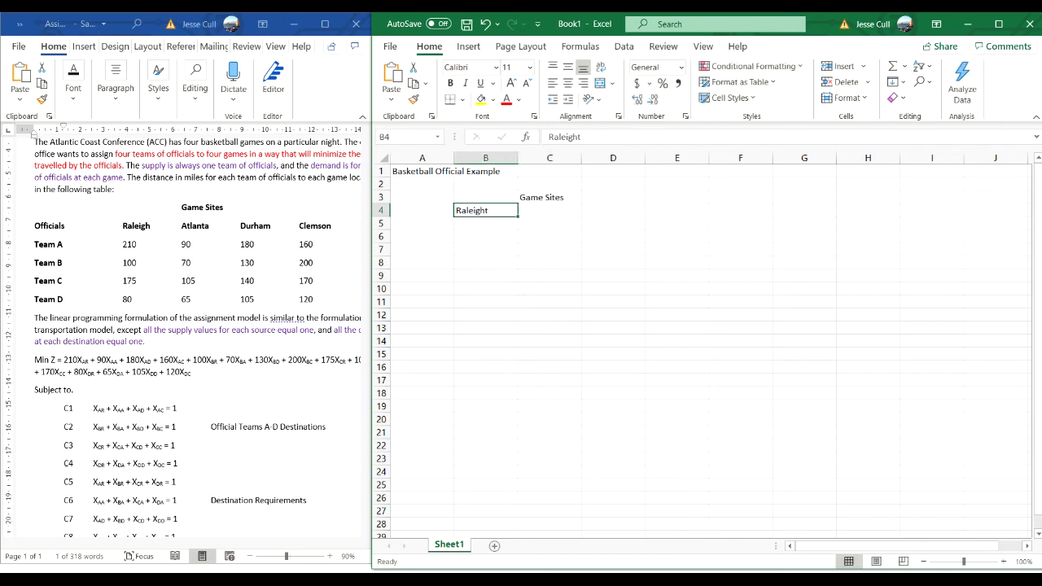
text(Raleigh)
key(Tab)
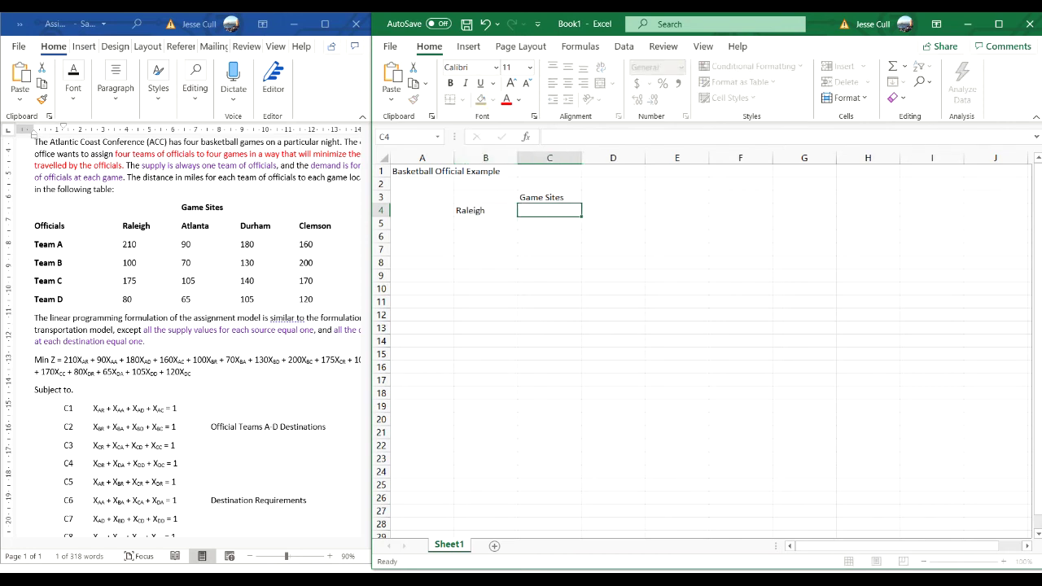
text(Atlanta)
key(Tab)
text(Durh)
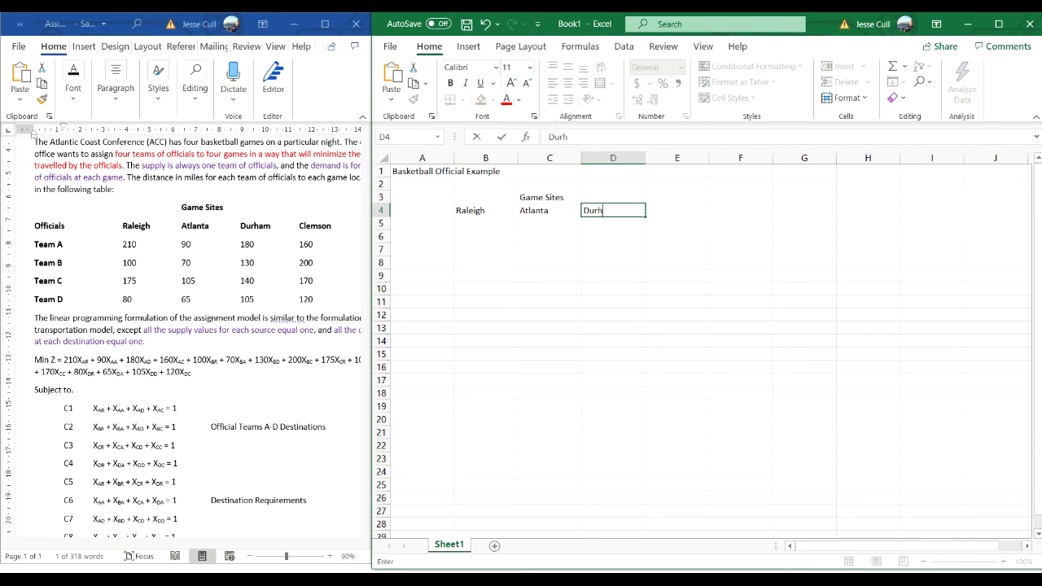
text(am)
key(Tab)
text(Clems)
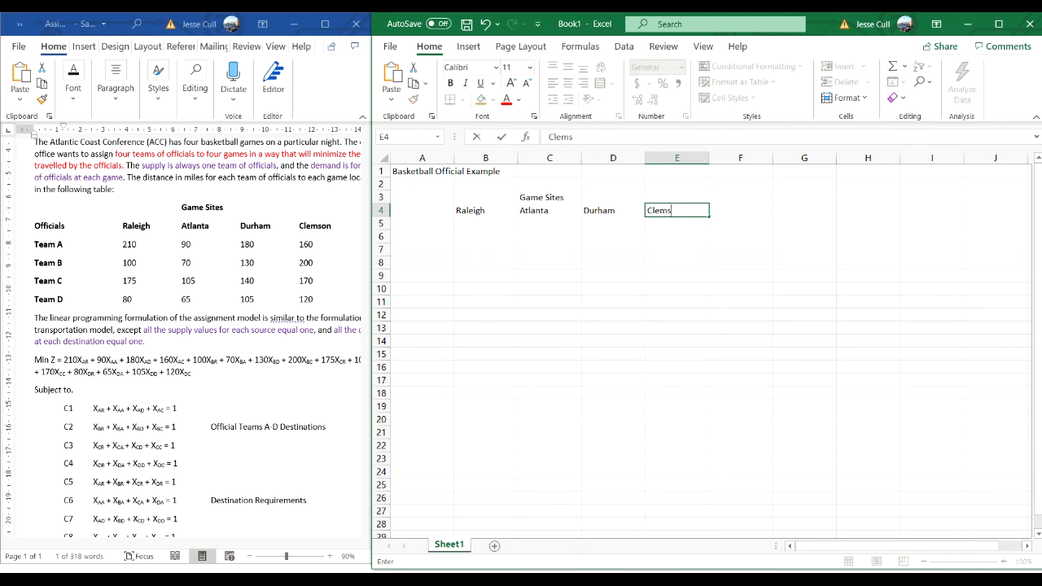
text(on)
- Enter the row heading "Officials" in cell A4, beside the game site names
key(Left)
key(Left)
key(Left)
key(Left)
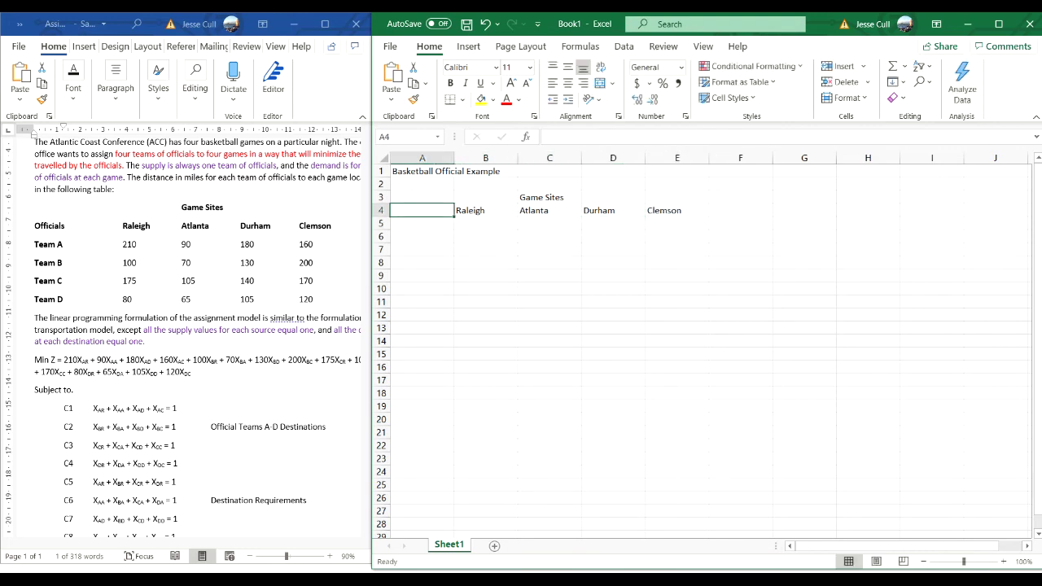
text(Offi)
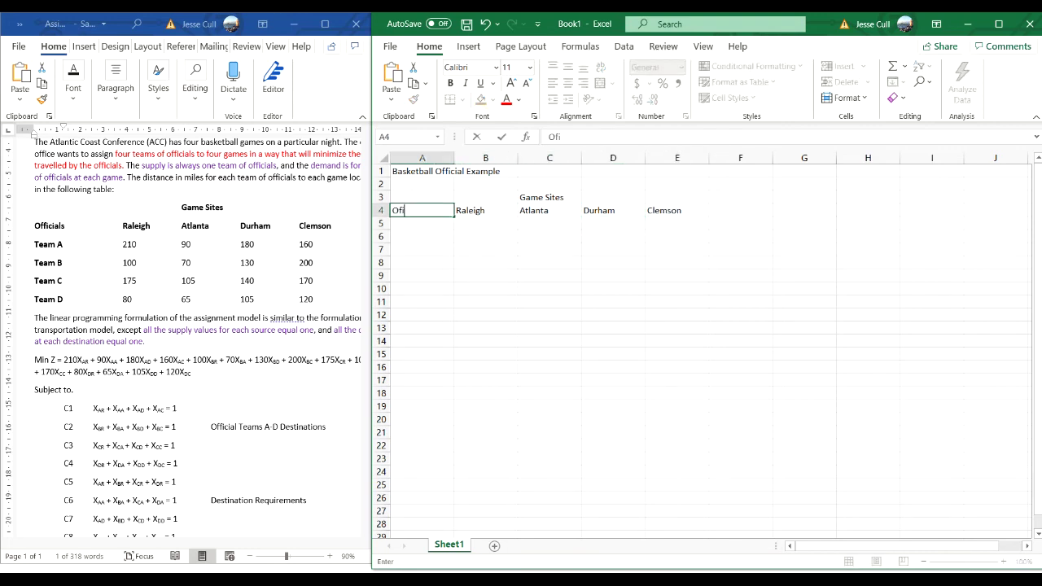
text(cials)
key(Return)
- List Team A, Team B, Team C and Team D in cells A5 through A8
text(Team)
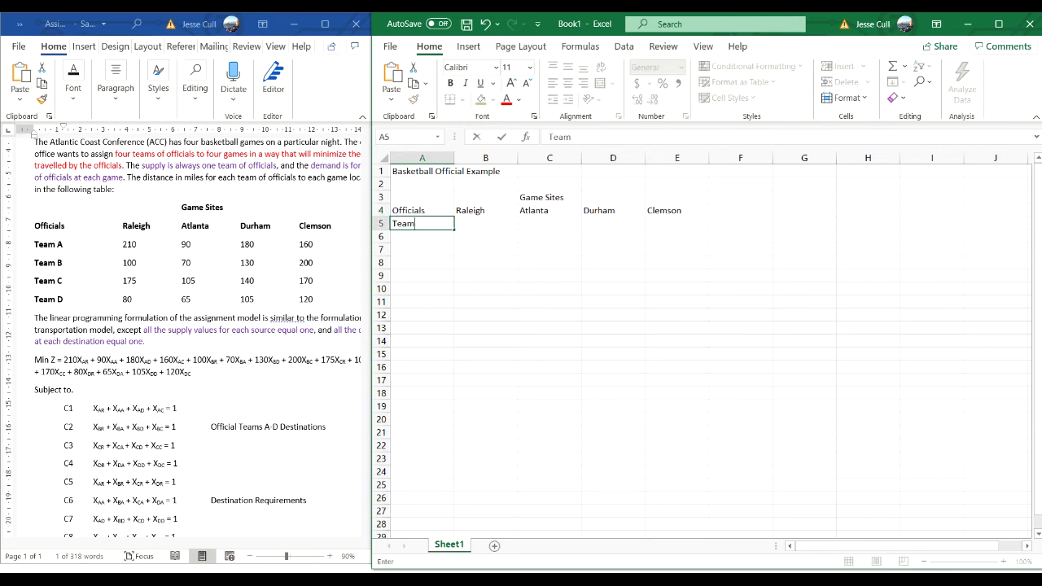
text( A)
key(Return)
text(Team A)
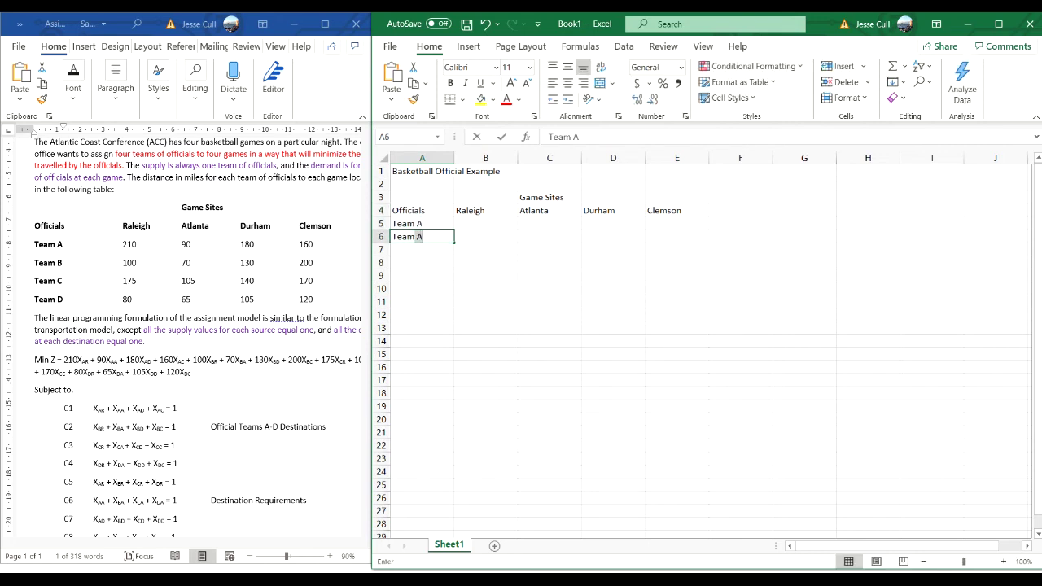
key(BackSpace)
text(B)
key(Return)
text(Team C)
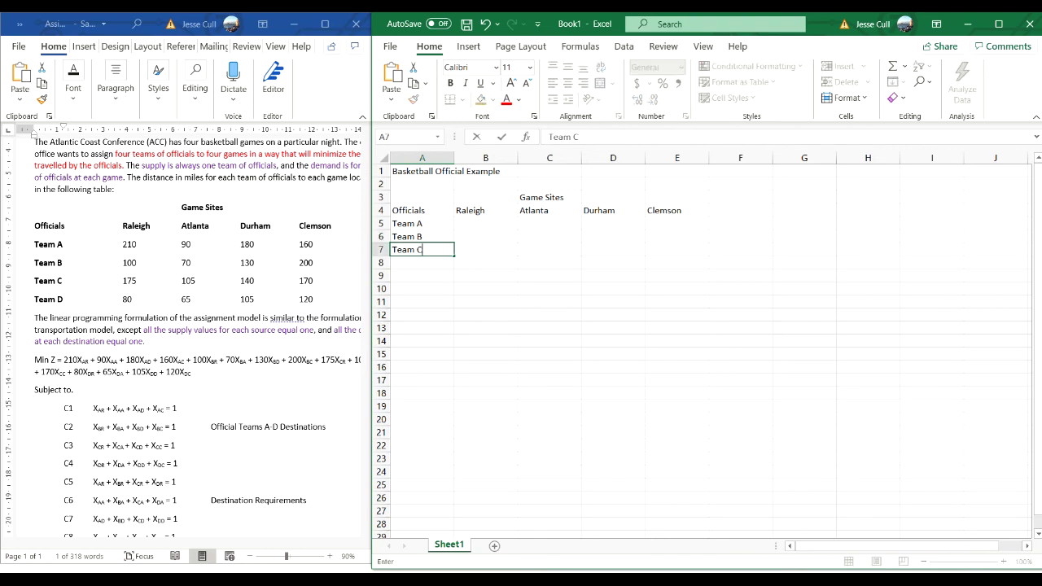
key(Return)
text(Team)
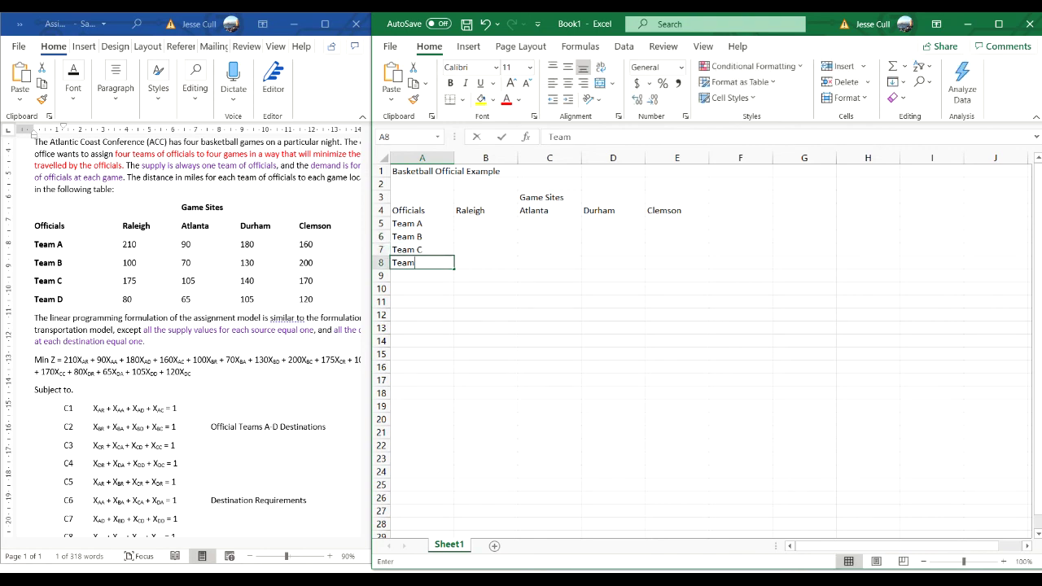
text( D)
key(Return)
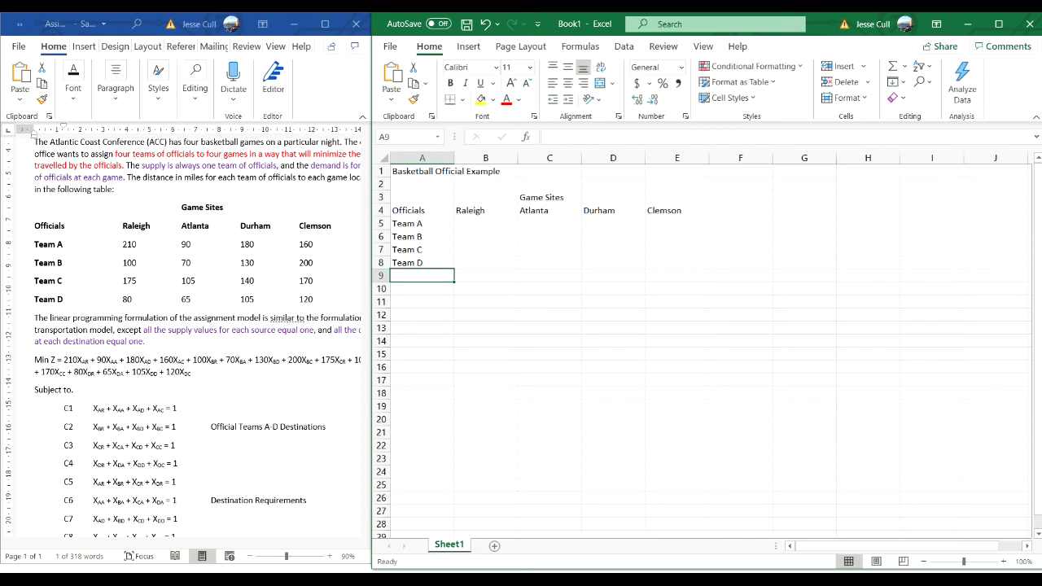
- Add a "Demand" row in row 9 with the value 1 for each of the four game sites in B9:E9
text(De)
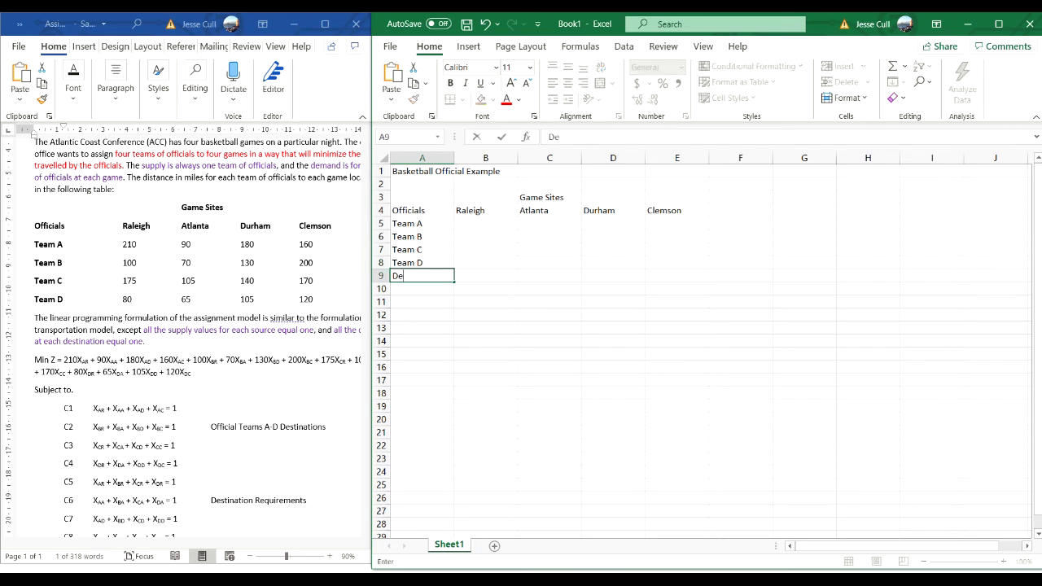
text(mand)
key(ctrl+Return)
key(Tab)
text(1)
key(Tab)
text(1)
key(Tab)
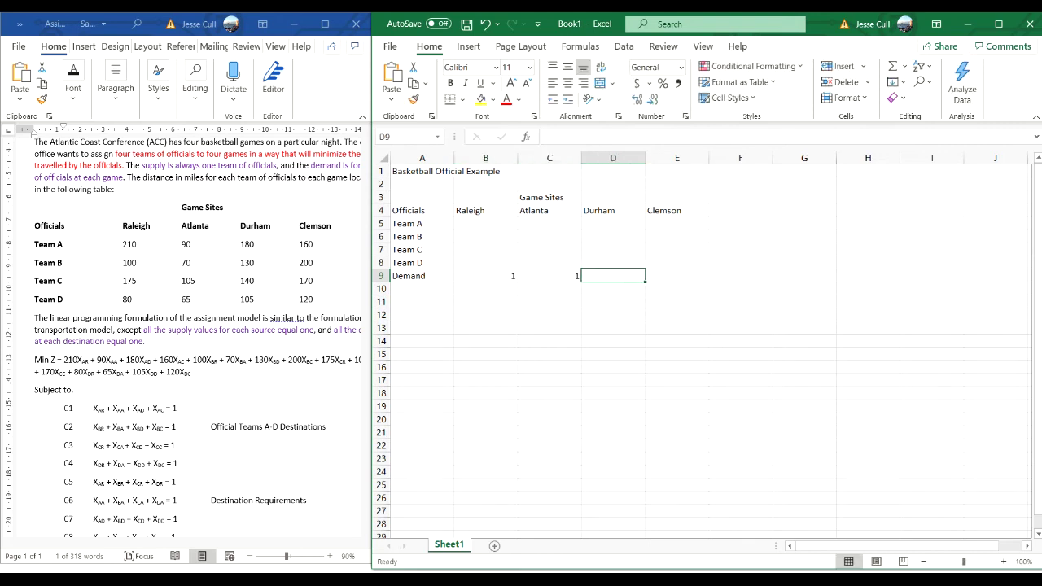
text(1)
key(Tab)
text(1)
key(Tab)
- Add a "Supply" column headed in F4 with the value 1 for each team in F5:F8
key(Up)
key(Up)
key(Up)
key(Up)
key(Up)
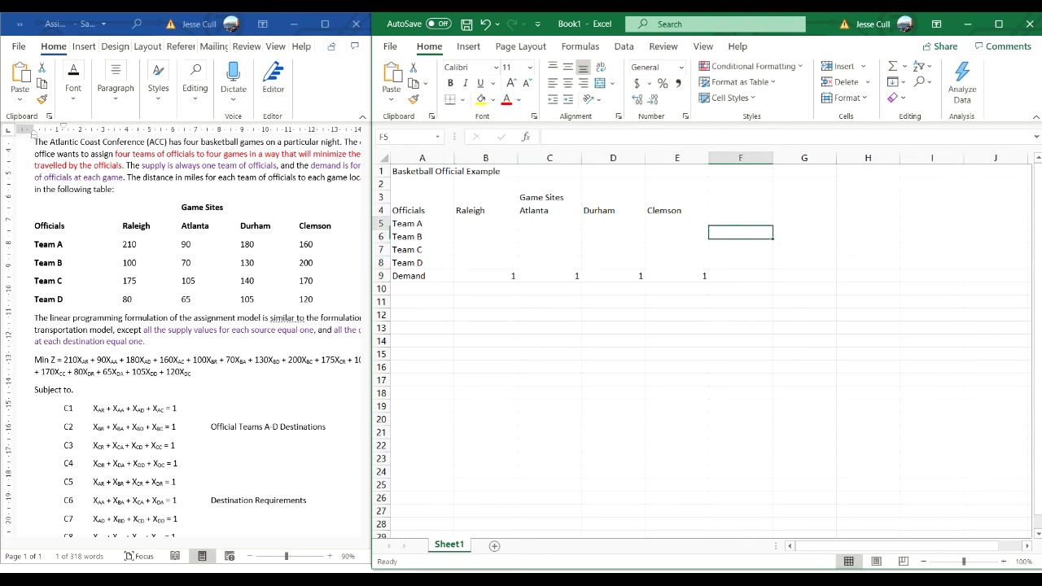
text(Supply)
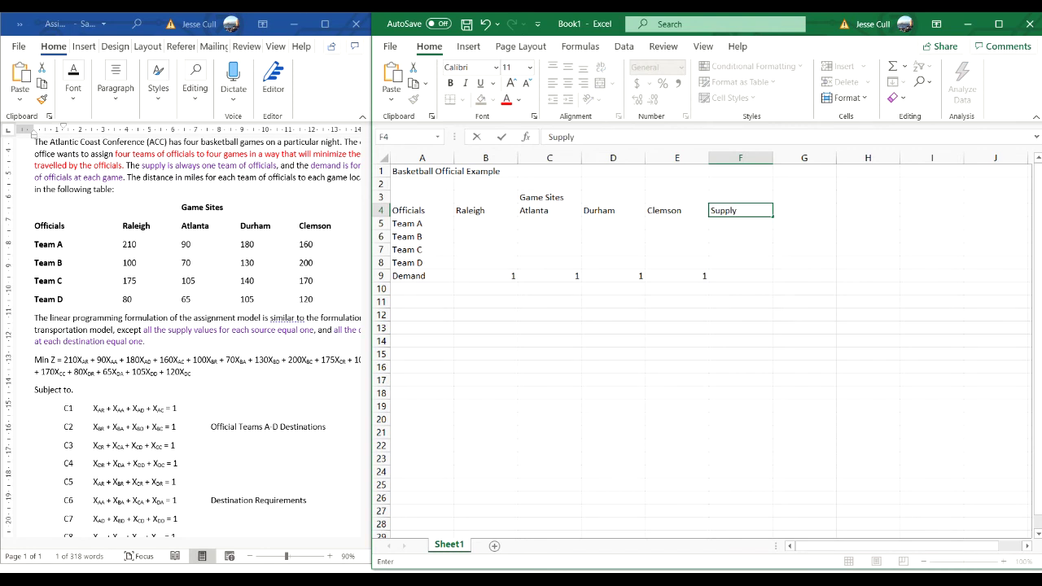
key(Return)
text(1)
key(Return)
text(1)
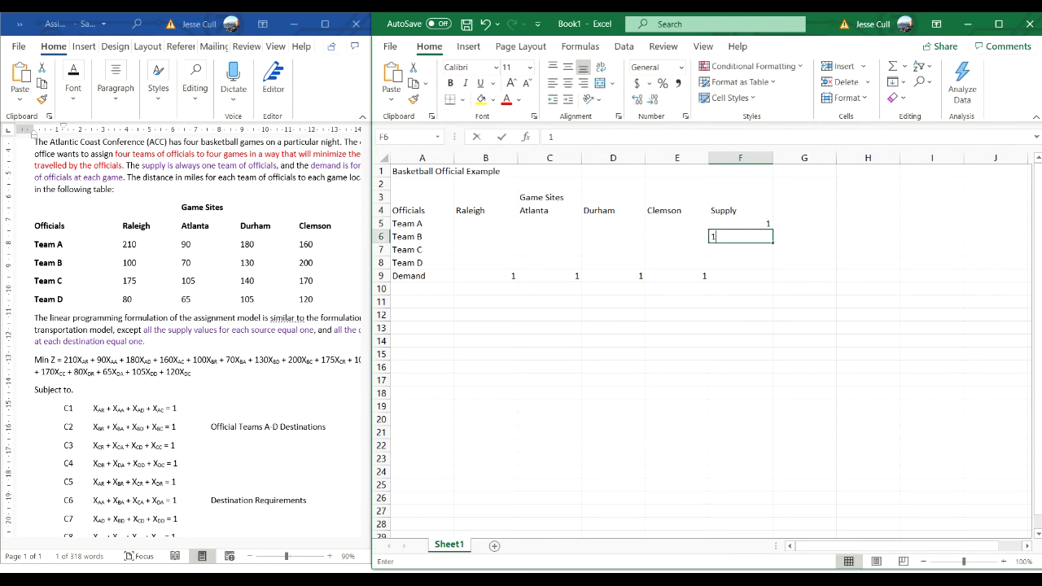
key(Return)
text(1)
key(Return)
text(1)
key(Return)
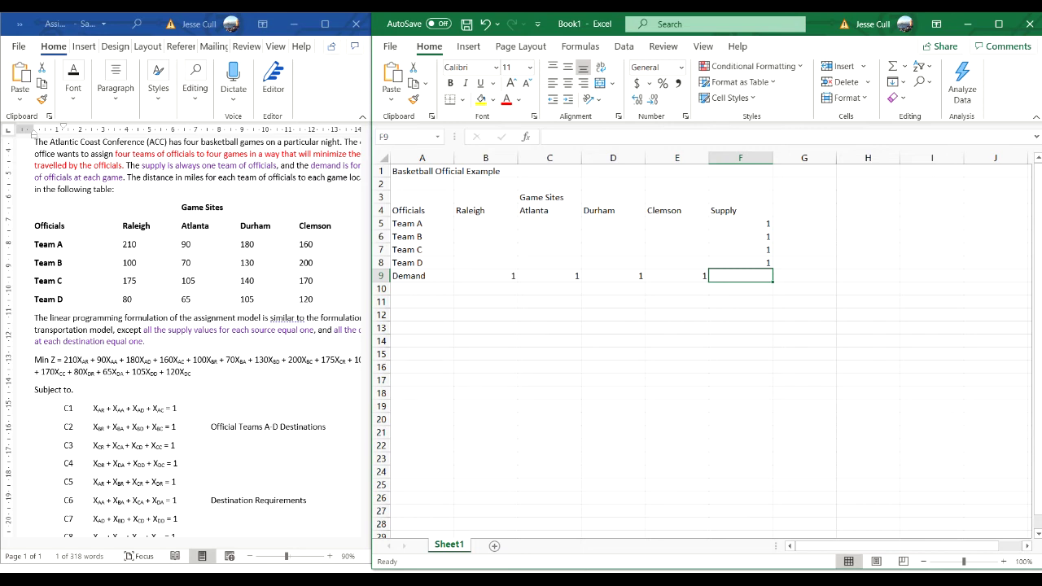
- Enter the column heading "Officials" in cell G4, next to Supply
click(804, 210)
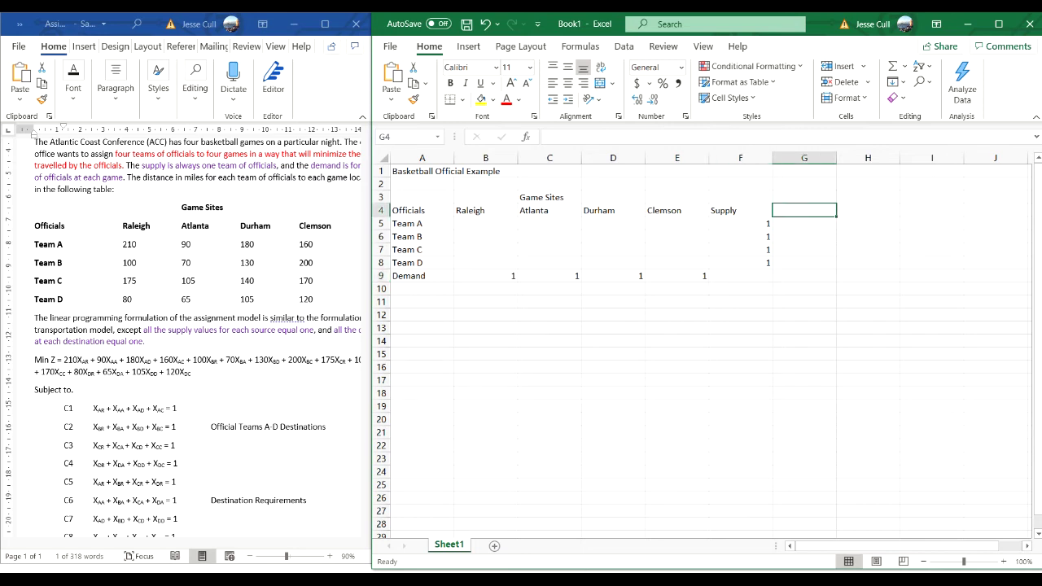
text(O)
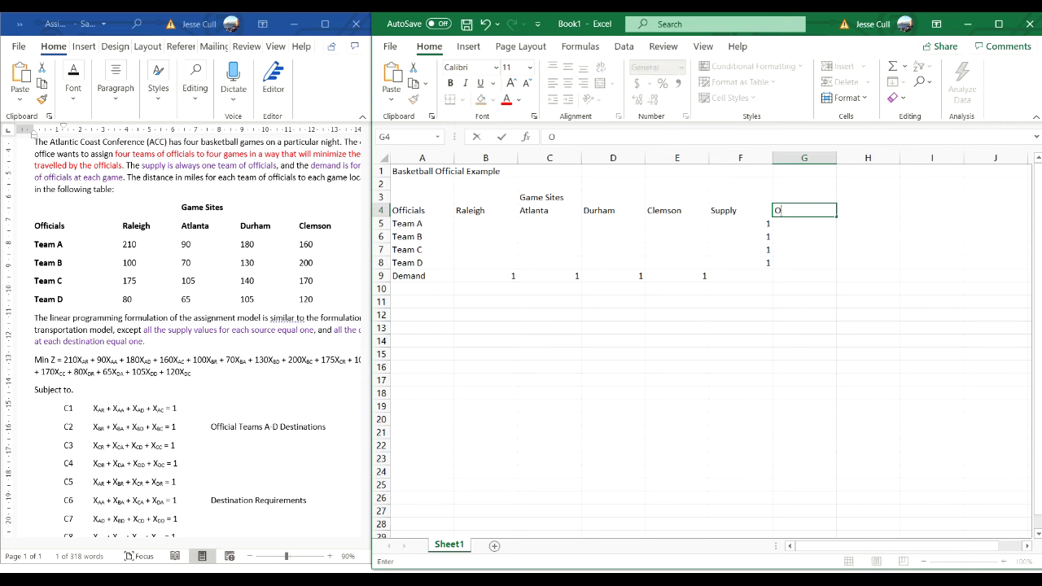
text(fficials)
key(Return)
- Label the row below Demand "Officials" in cell A10
key(Return)
key(Return)
key(Return)
key(Return)
key(Return)
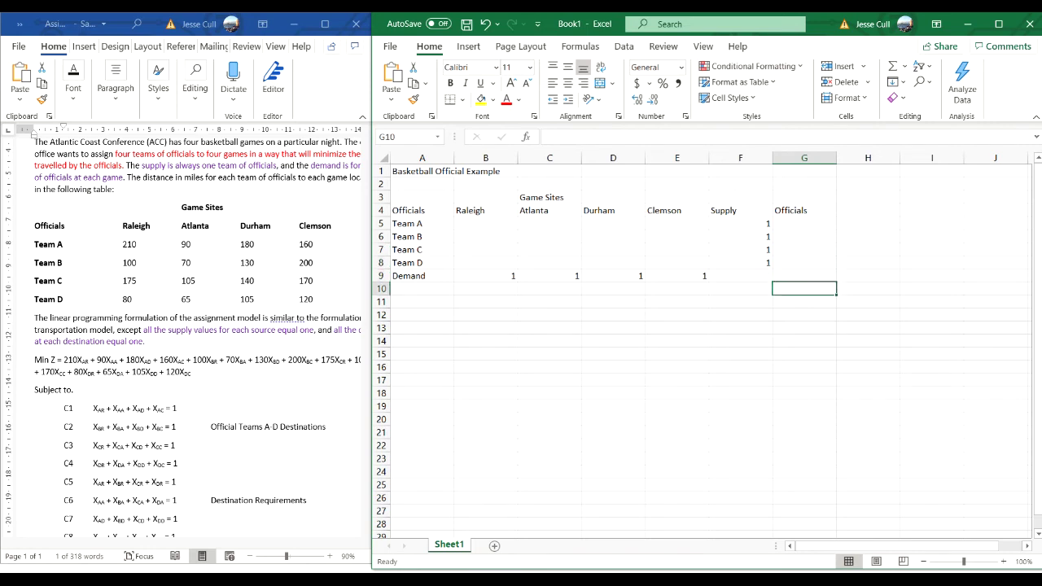
key(Left)
key(Left)
key(Left)
key(Left)
key(Left)
key(Left)
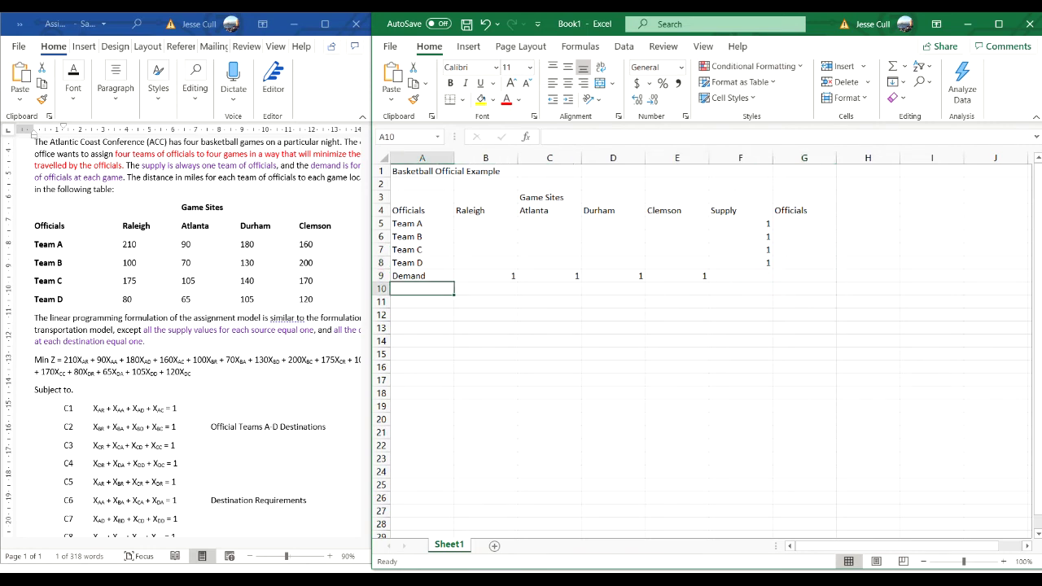
text(Officials)
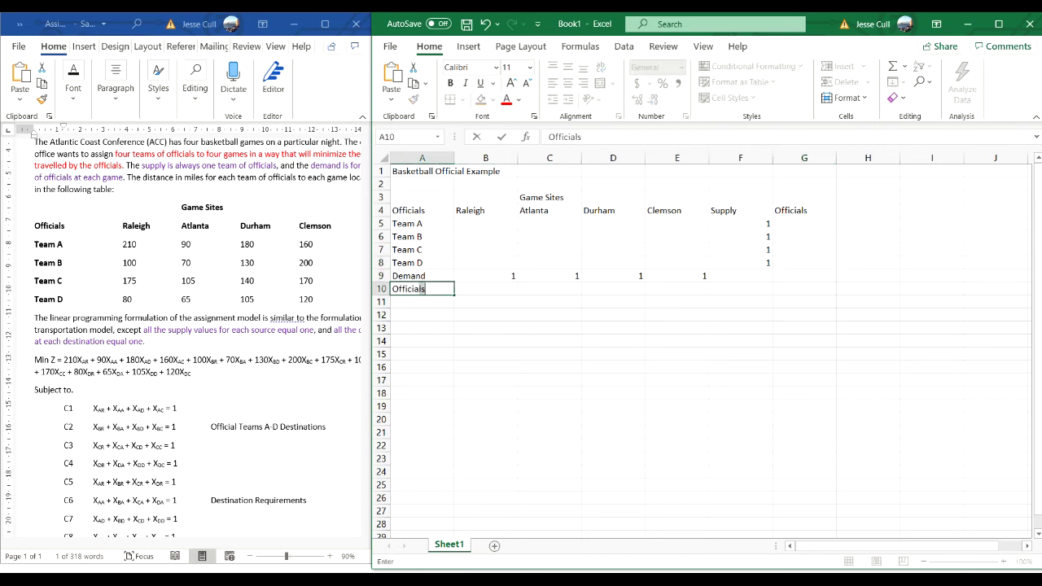
key(Tab)
- Enter a SUM formula in cell B10 that totals Raleigh's assignment cells B5:B8
text(=)
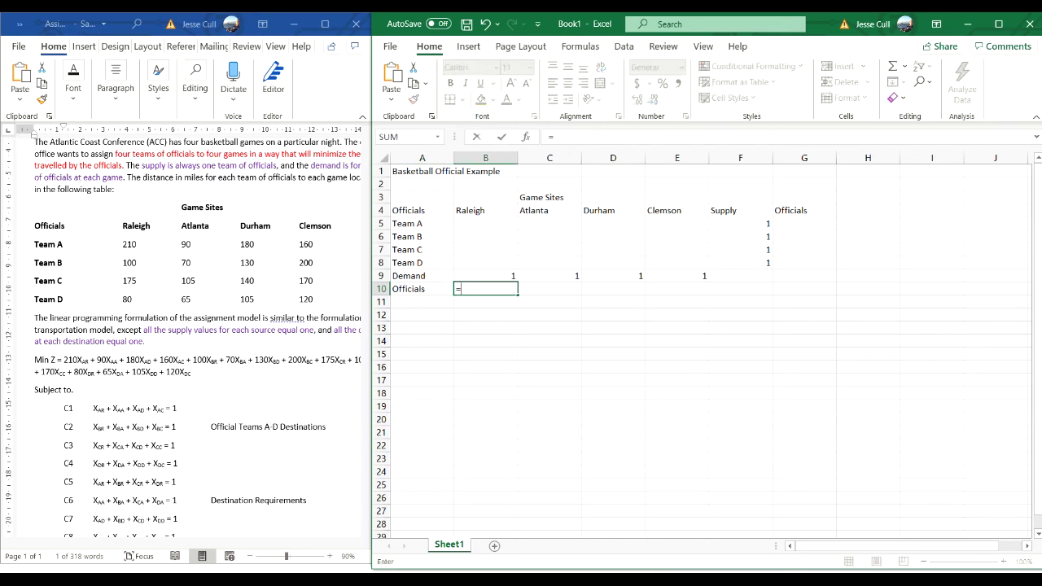
text(sum()
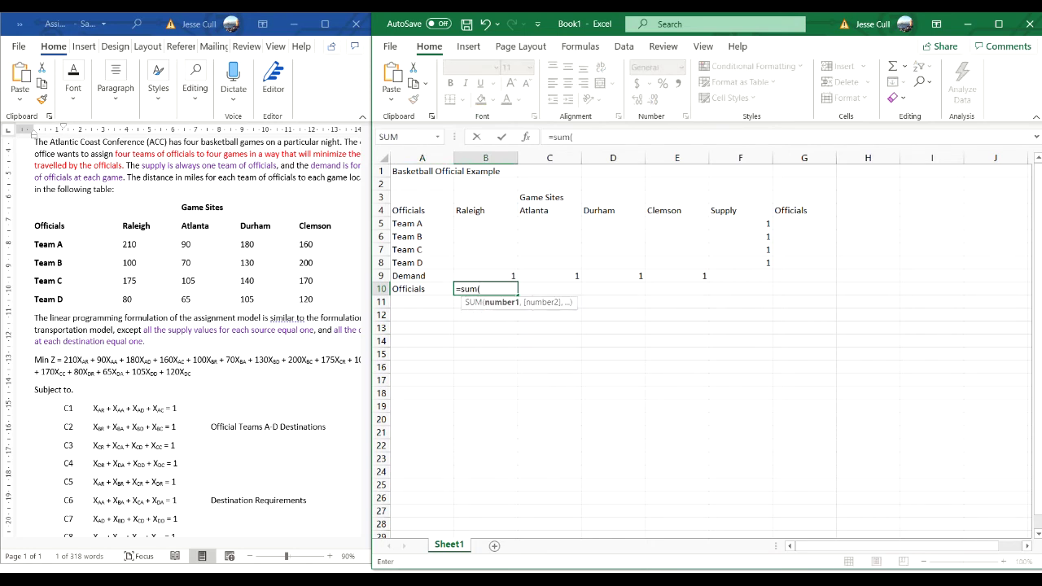
drag(485, 223, 485, 262)
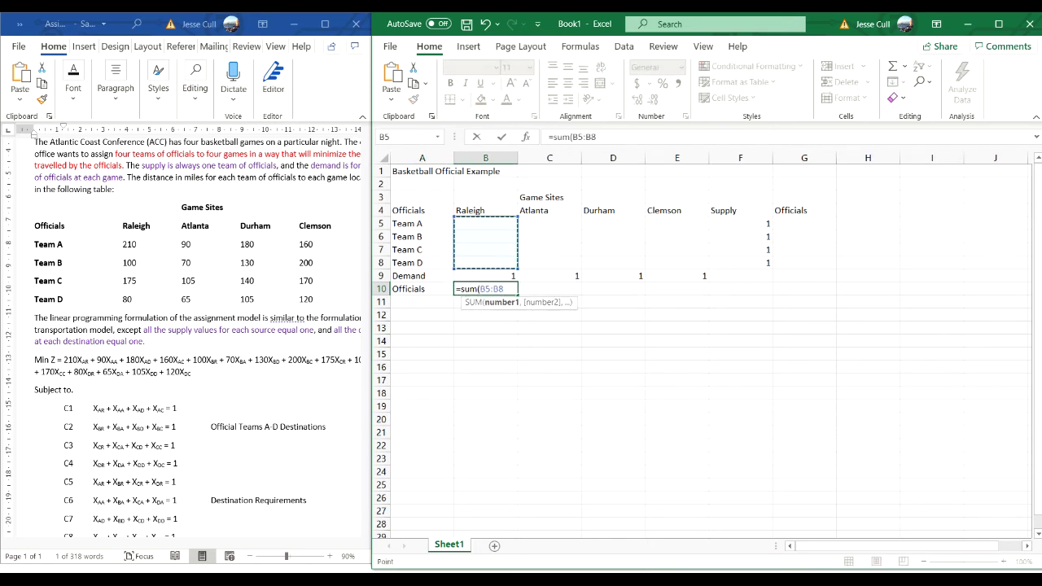
key(Return)
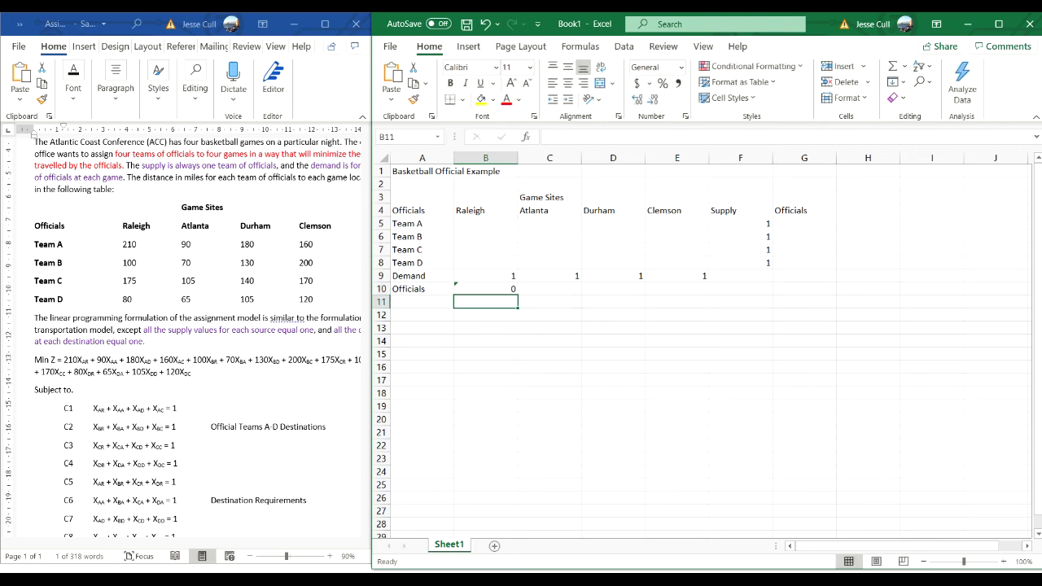
- Fill the SUM formula from B10 rightward across C10:E10 for the other game sites
key(Up)
key(shift+Right)
key(shift+Right)
key(shift+Right)
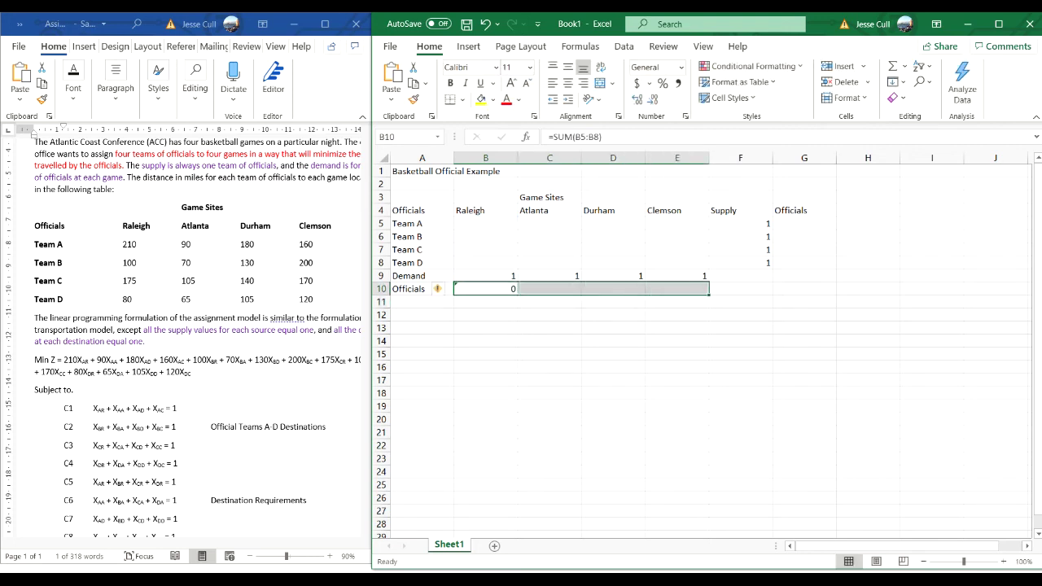
click(896, 82)
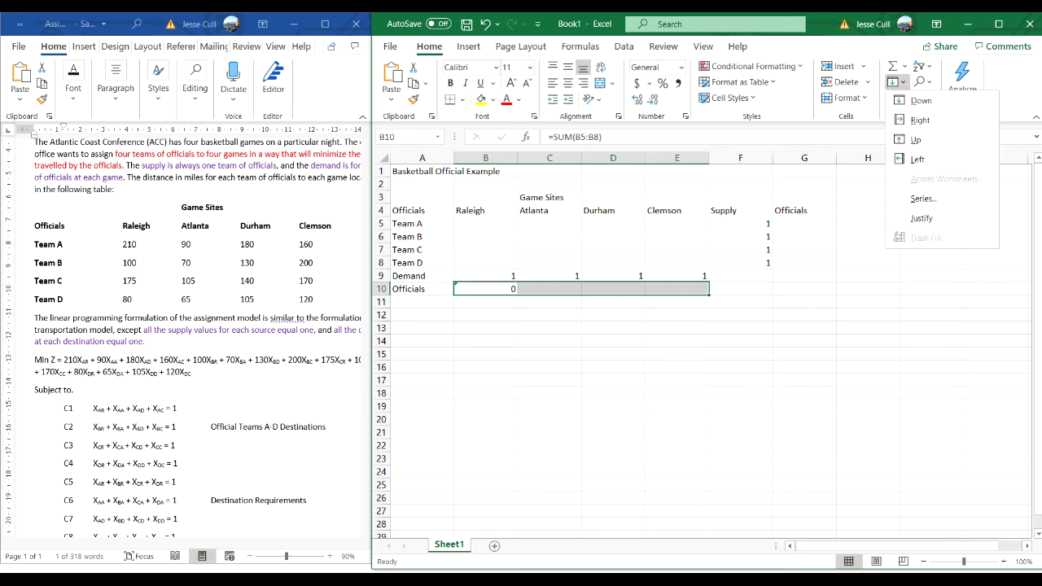
click(920, 119)
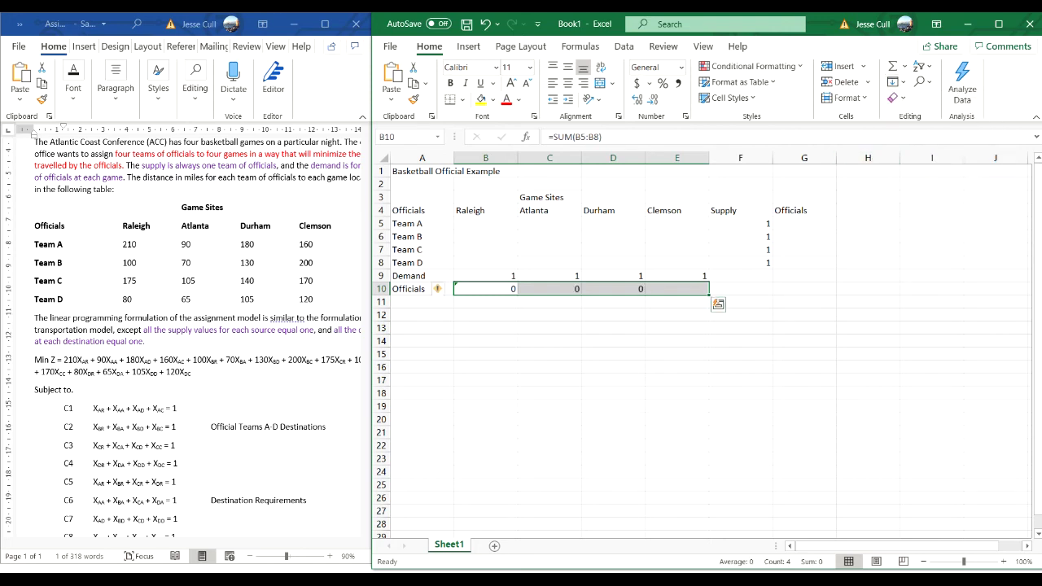
- Enter a SUM formula in cell G5 that totals Team A's assignment cells B5:E5
click(804, 223)
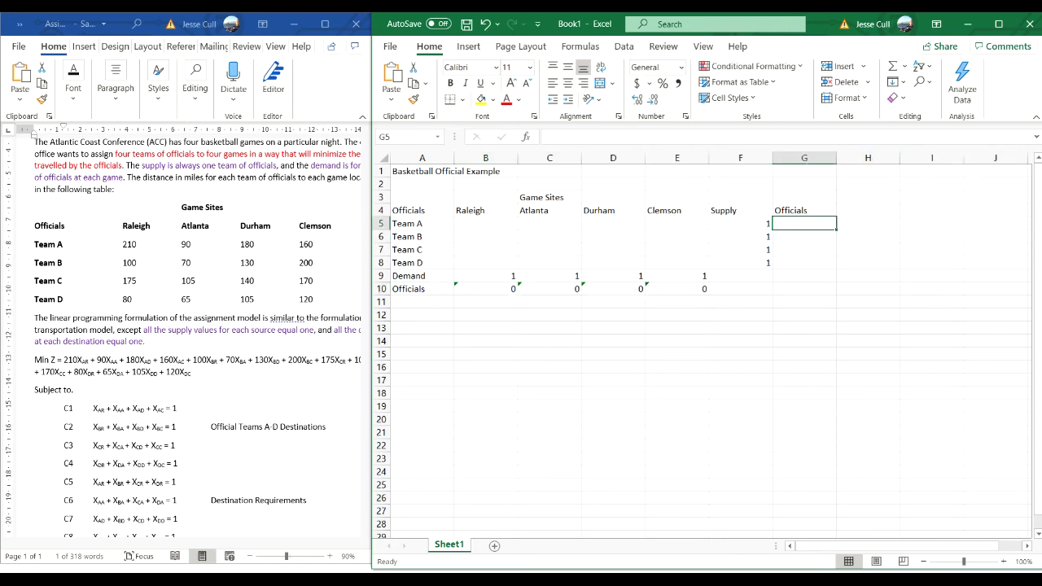
text(=sum)
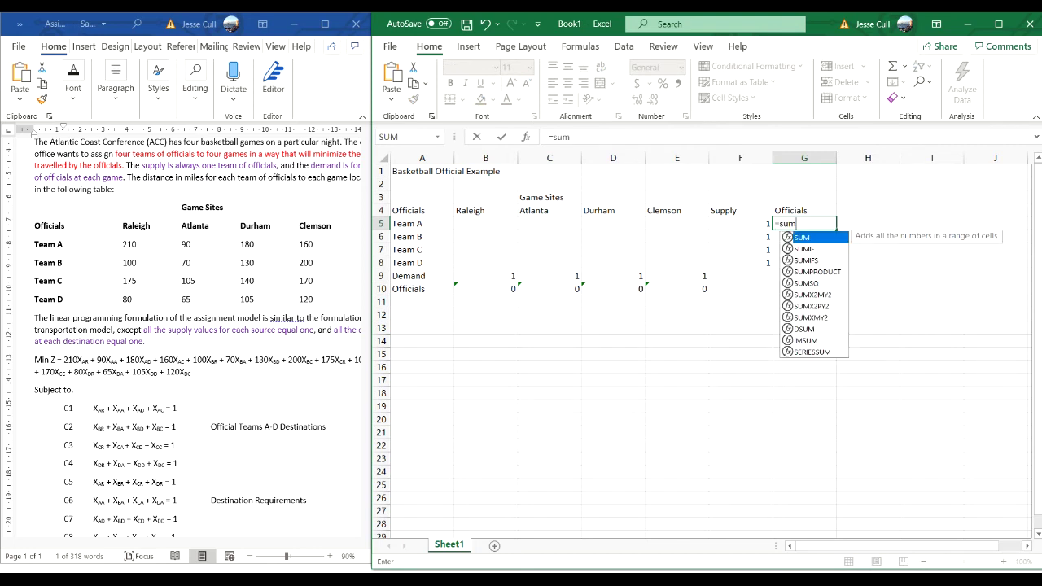
text(()
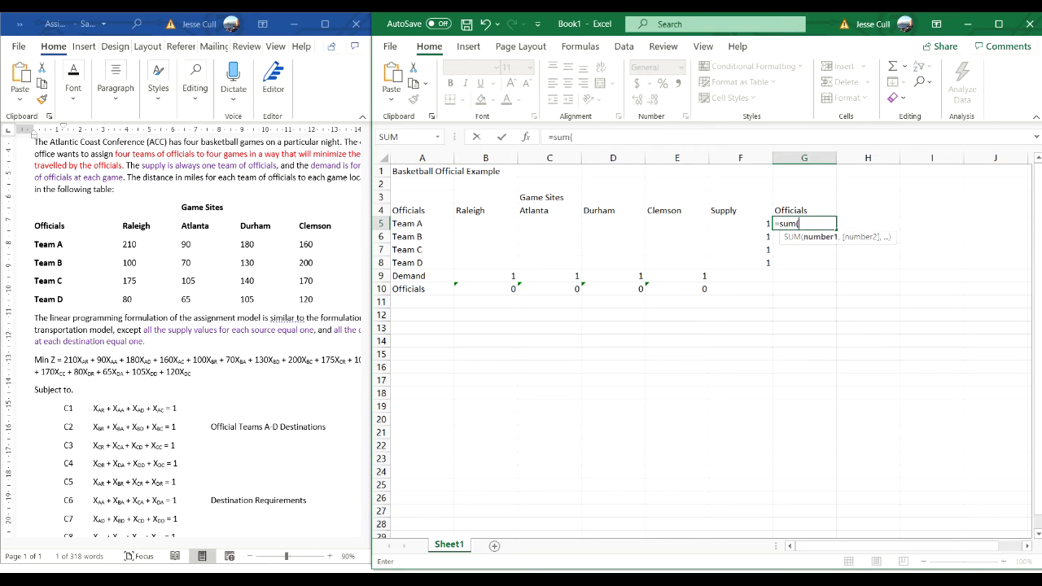
drag(468, 223, 704, 226)
key(Return)
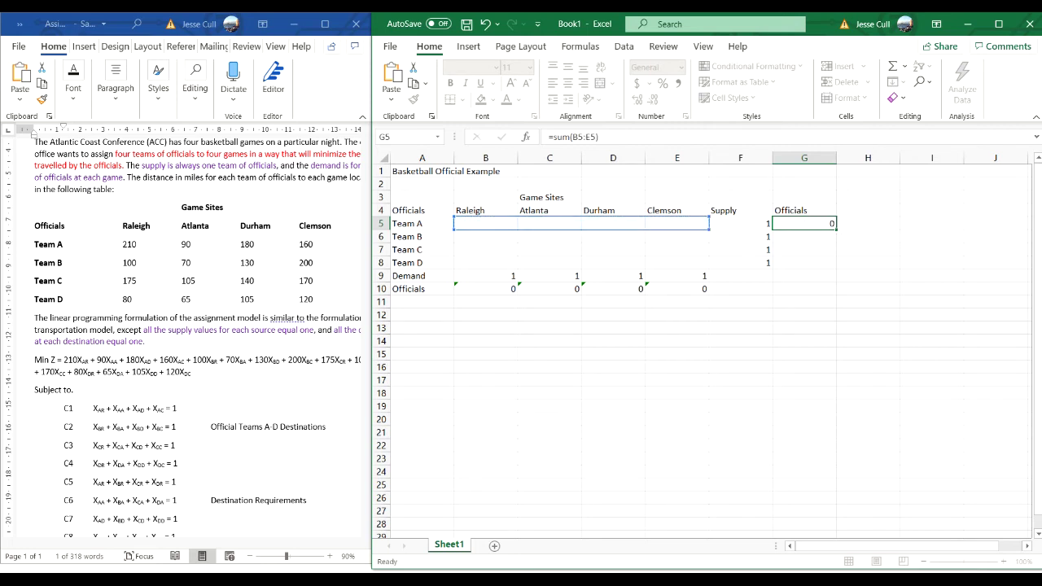
- Fill the SUM formula from G5 down through G8 for the remaining teams
drag(805, 223, 804, 262)
click(896, 82)
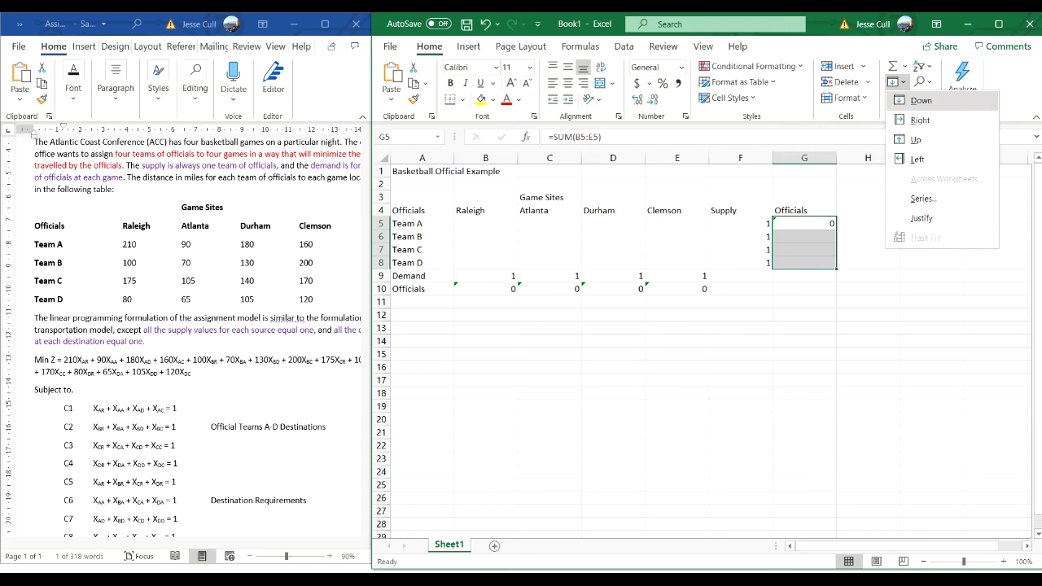
click(912, 101)
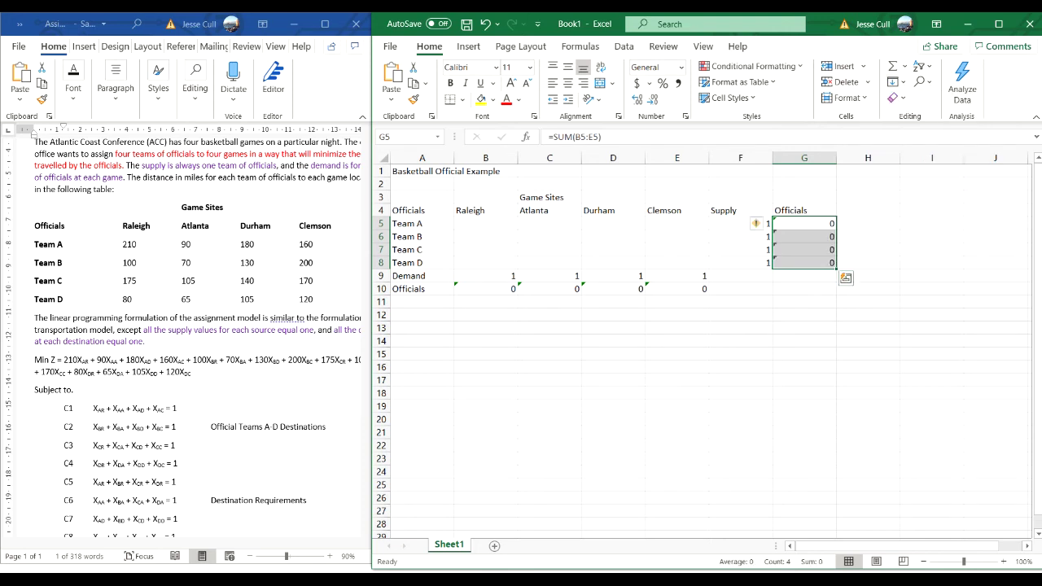
- Narrow columns B through G to fit the game site, Supply and Officials headings
drag(518, 157, 493, 157)
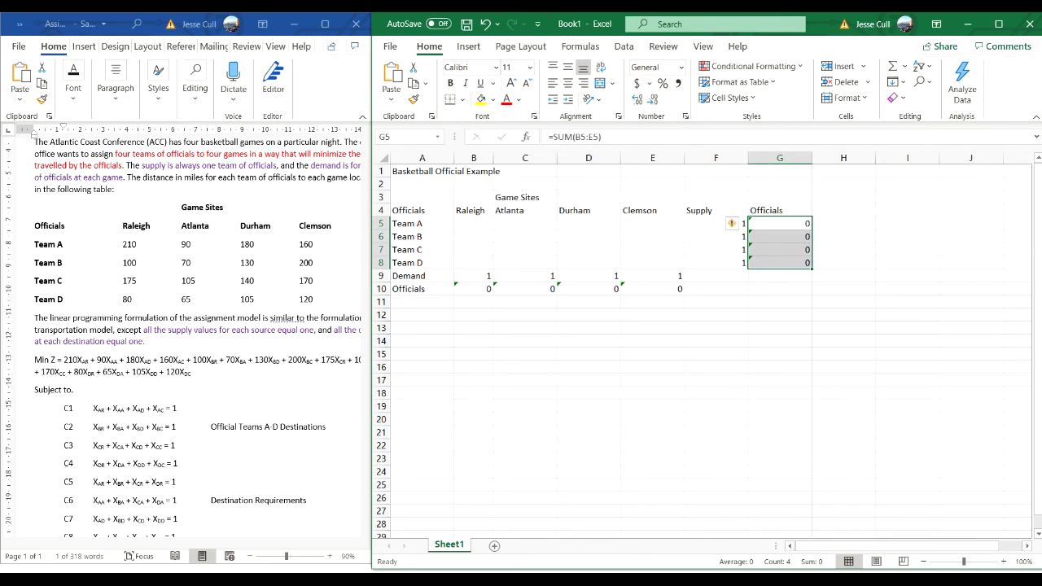
drag(557, 157, 534, 157)
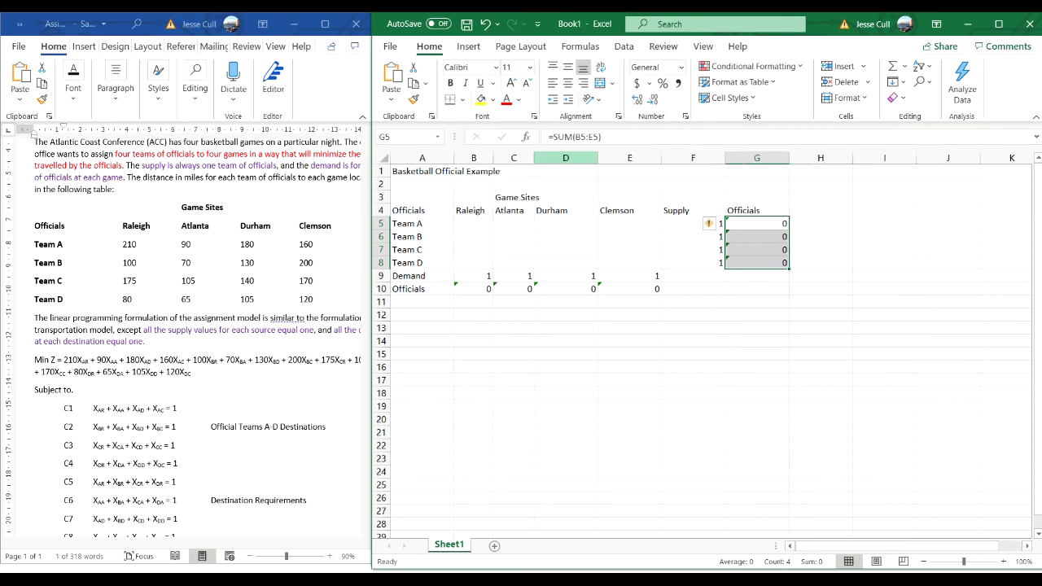
drag(598, 157, 574, 157)
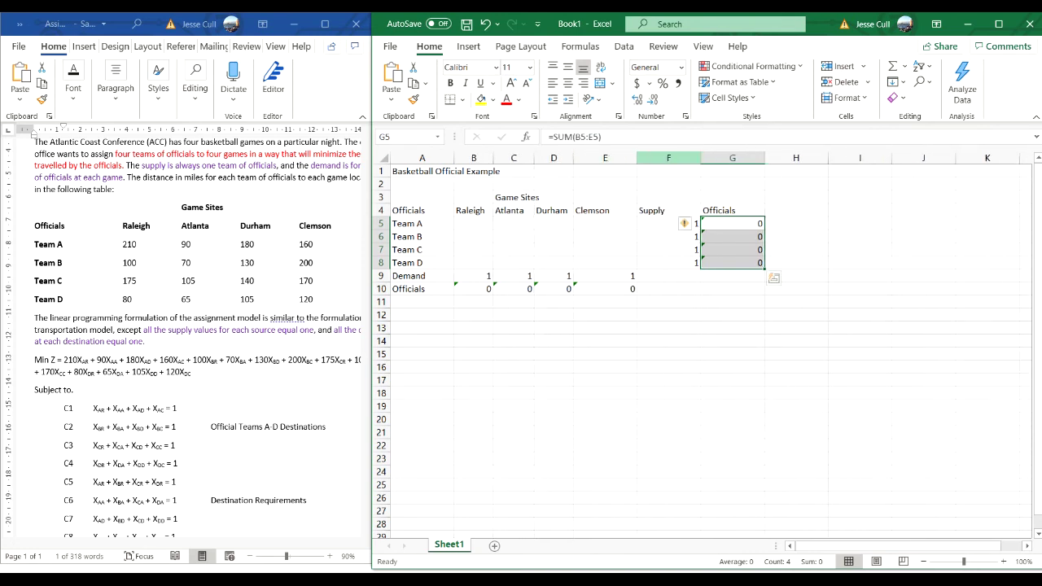
drag(636, 157, 614, 157)
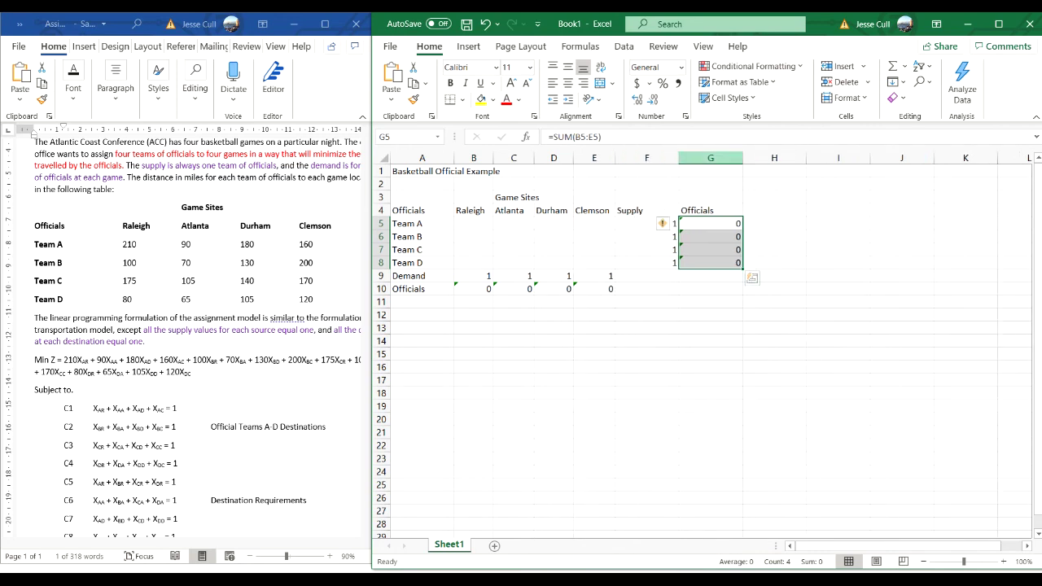
drag(678, 157, 650, 157)
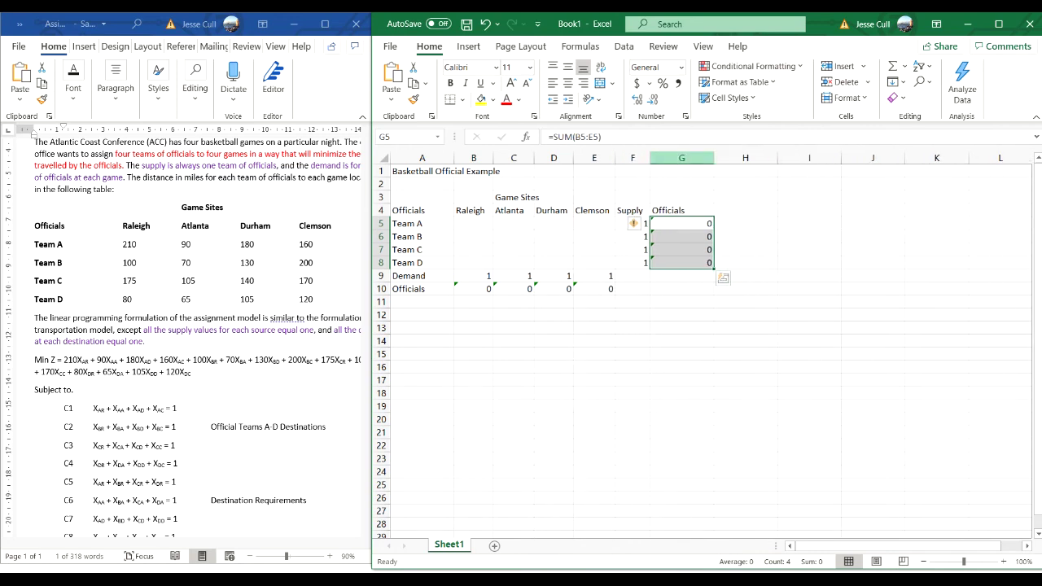
drag(715, 157, 692, 157)
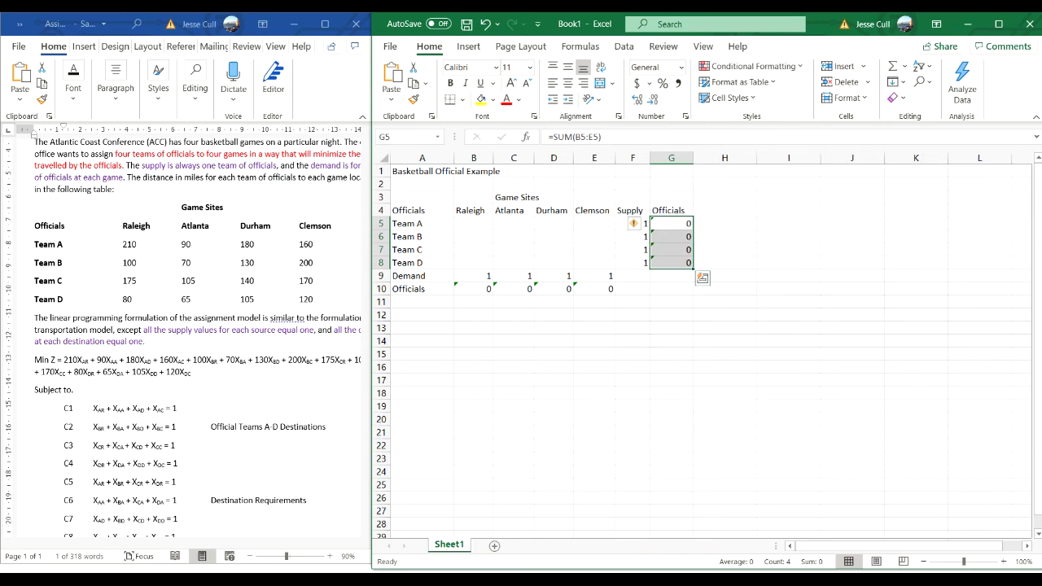
- Enter the heading "Game Sites" in cell J3 for a second table beside the assignment grid
click(851, 197)
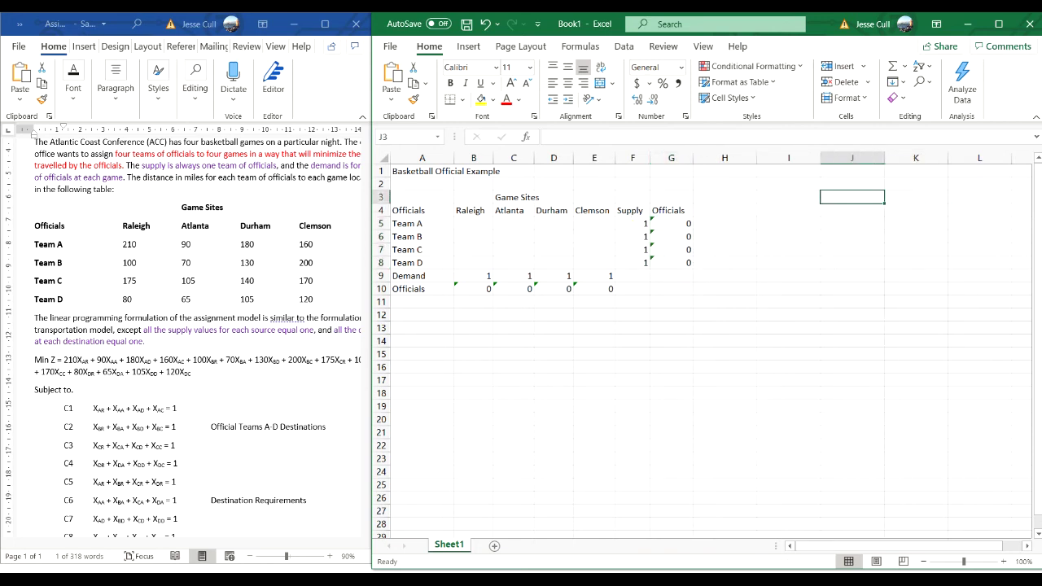
text(Games)
key(BackSpace)
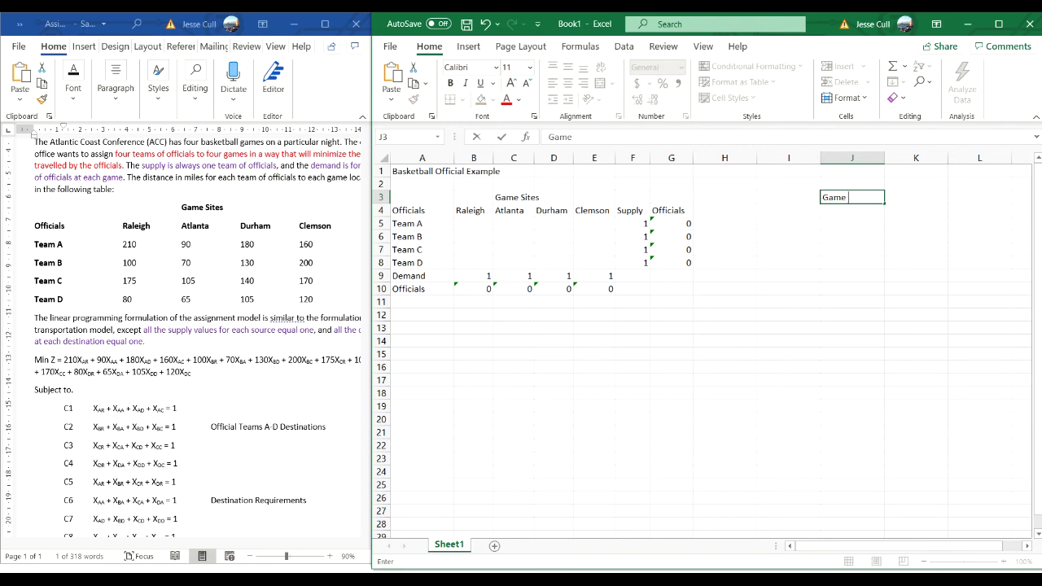
text(Stie)
key(BackSpace)
key(BackSpace)
text(ites)
key(Return)
- Enter the column headings "Raleigh" in I4 and "Atlanta" in J4 beneath the second Game Sites heading
key(Left)
key(Right)
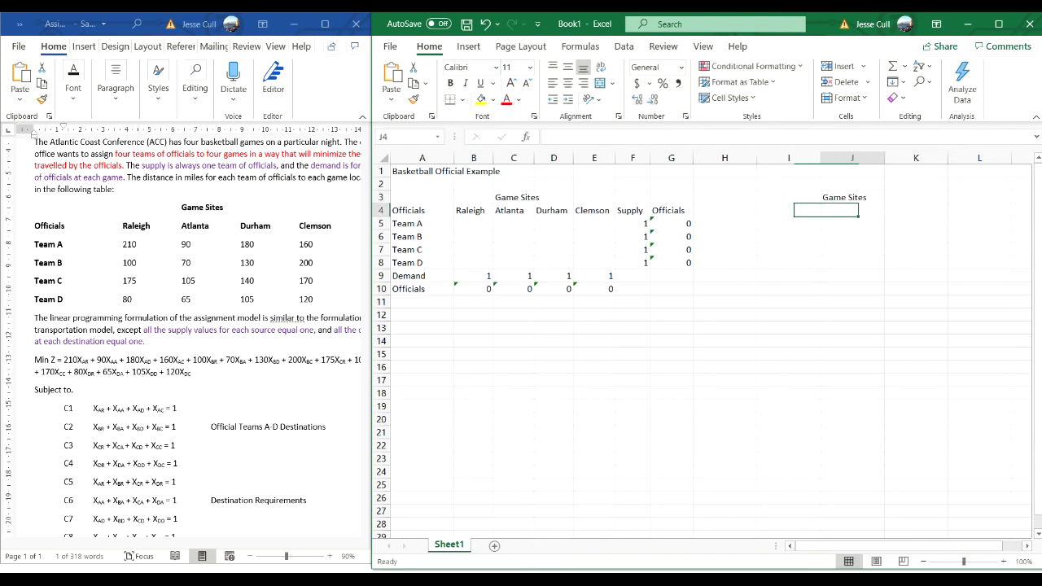
key(Left)
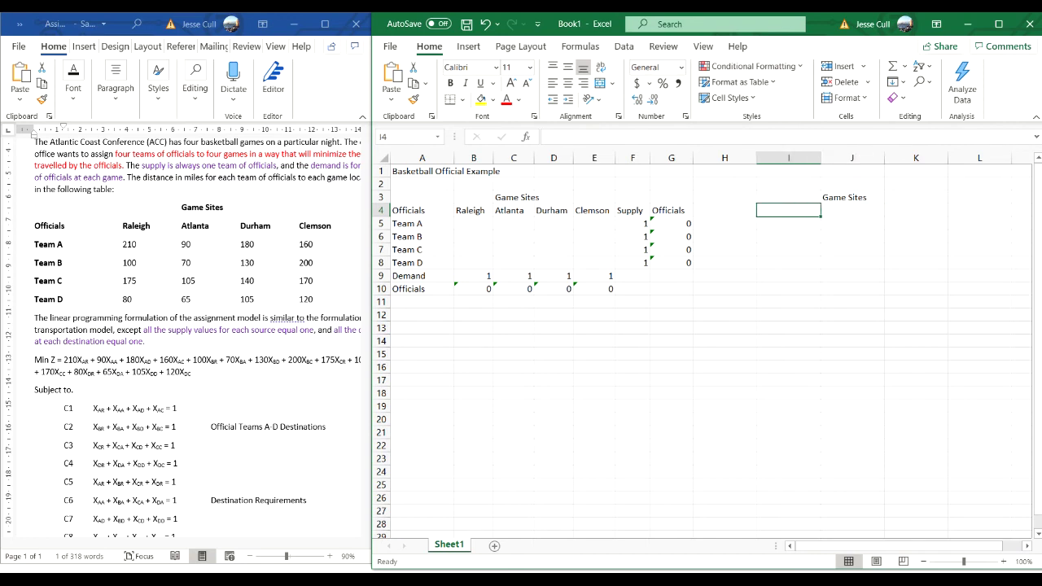
text(Raleigh)
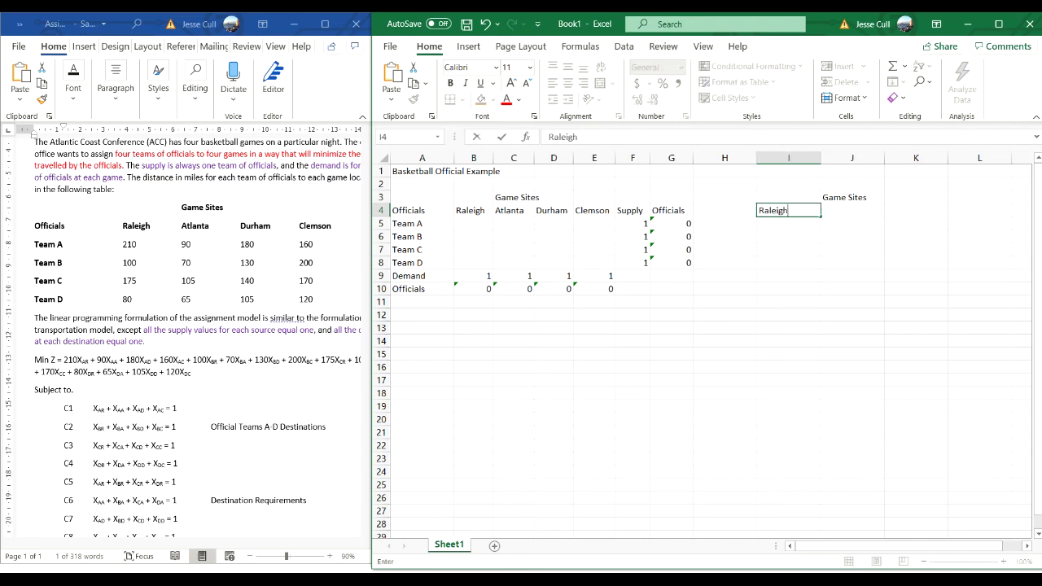
key(Right)
text(Atala)
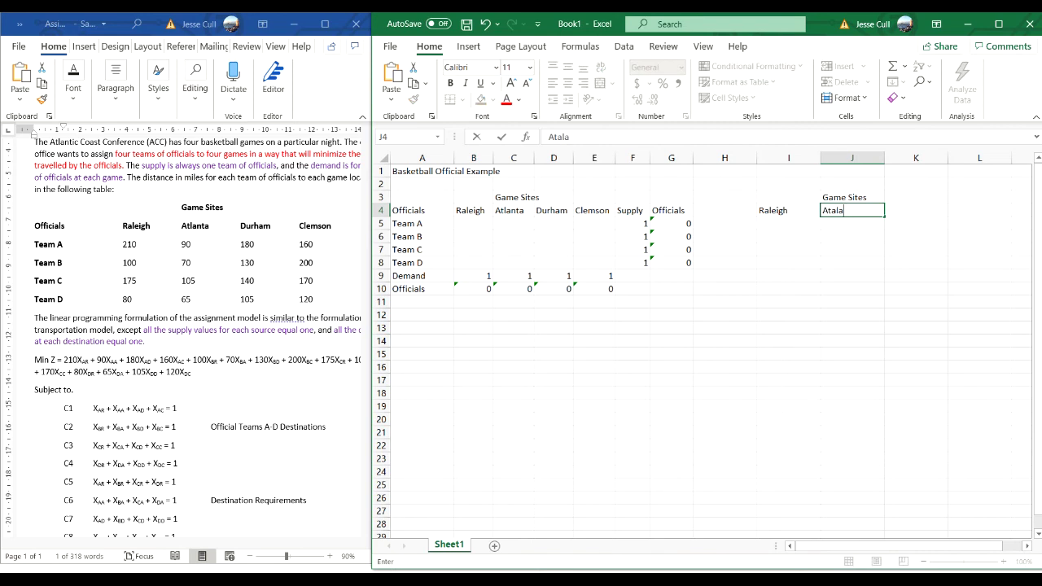
key(BackSpace)
key(BackSpace)
key(BackSpace)
text(lanta)
key(Right)
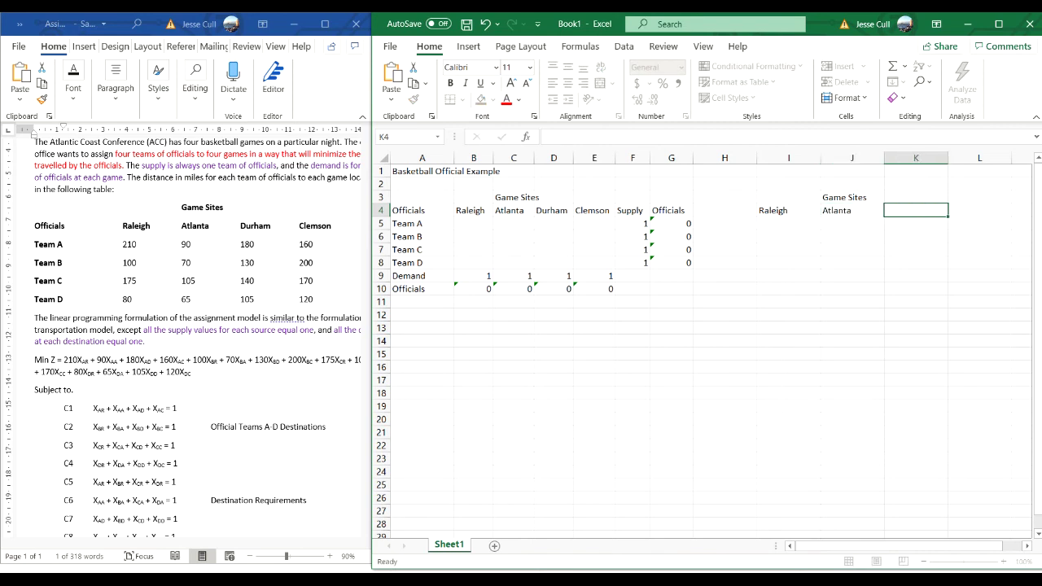
- Complete the second table's column headings with "Durham" in K4 and "Clemson" in L4
text(Durham)
key(Right)
text(Clemson)
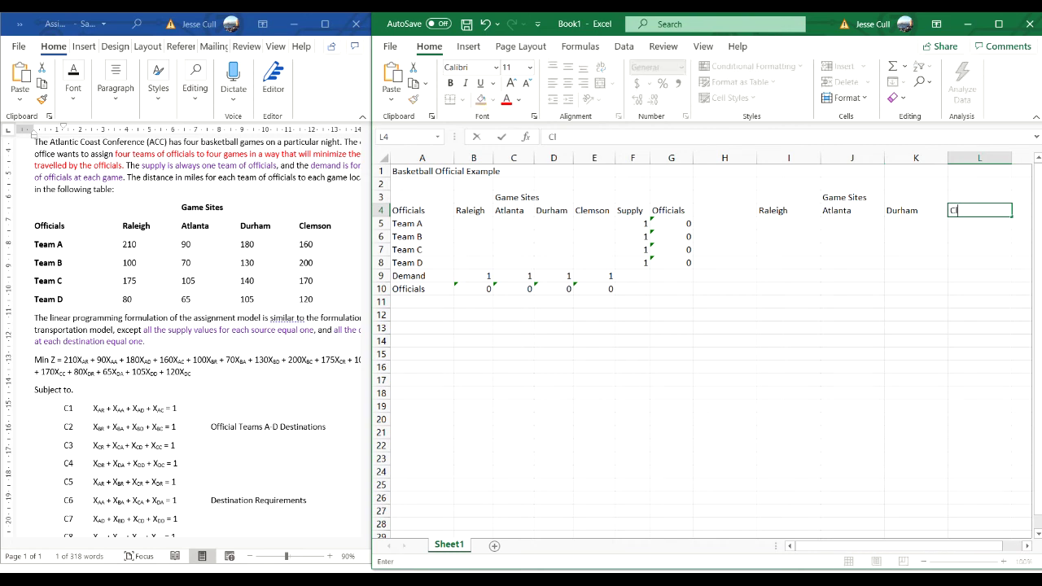
key(Return)
key(Left)
key(Left)
key(Left)
key(Left)
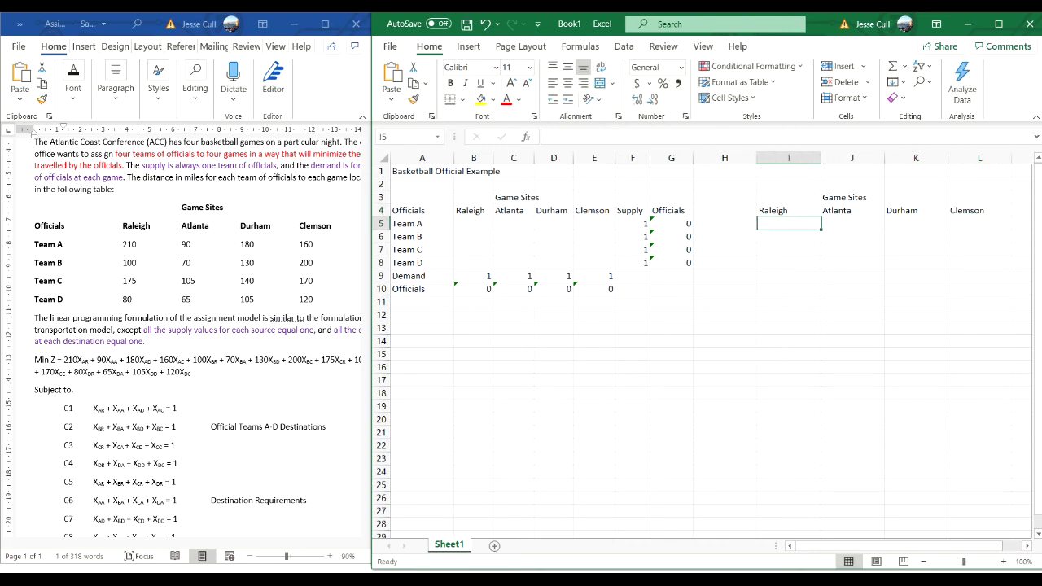
- Enter the heading "Officials" in H4 and list the teams A, B, C and D below it in H5:H8
click(724, 210)
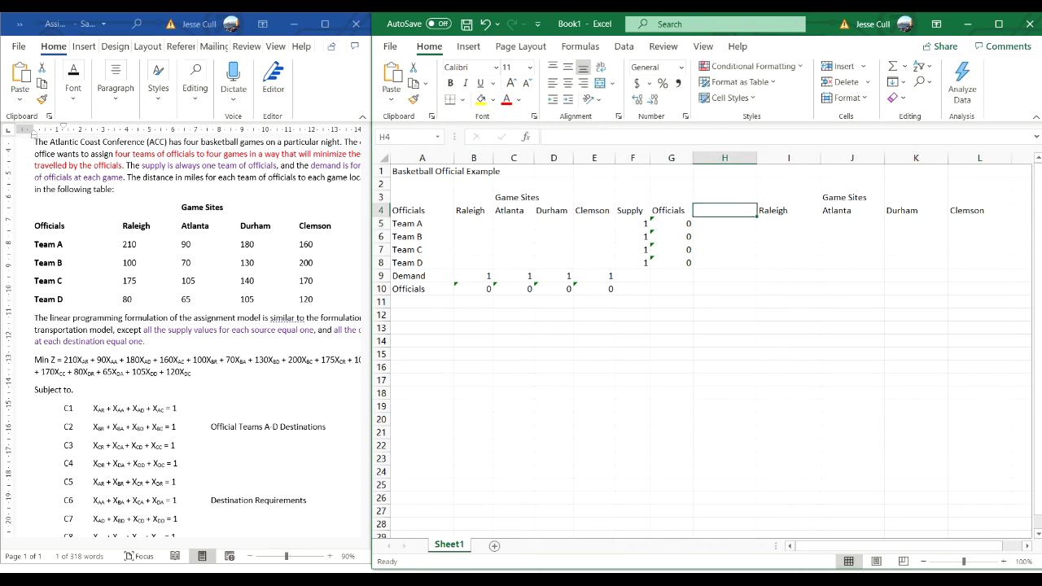
text(Officials)
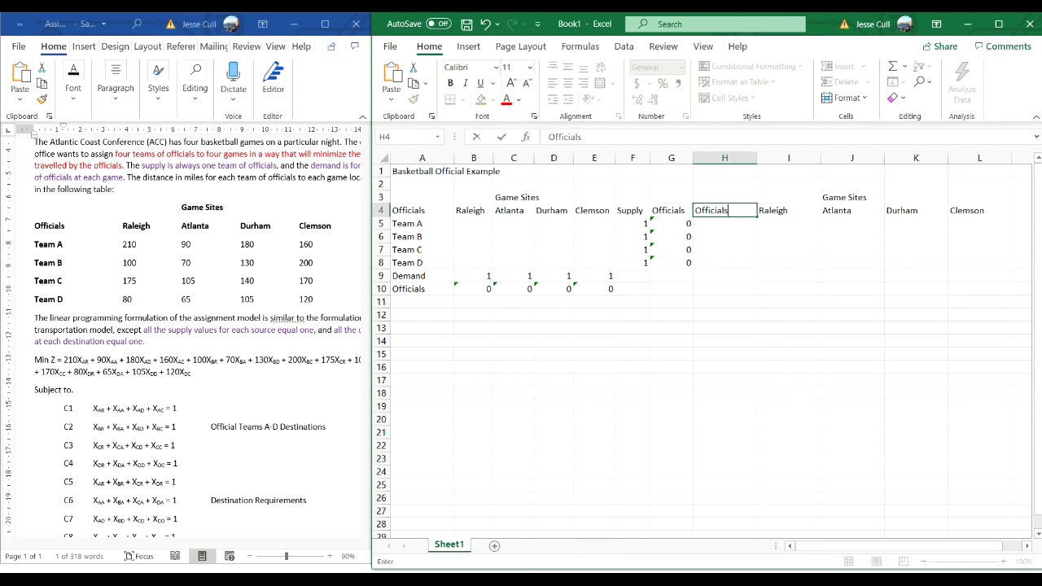
key(Return)
text(A)
key(Return)
text(B)
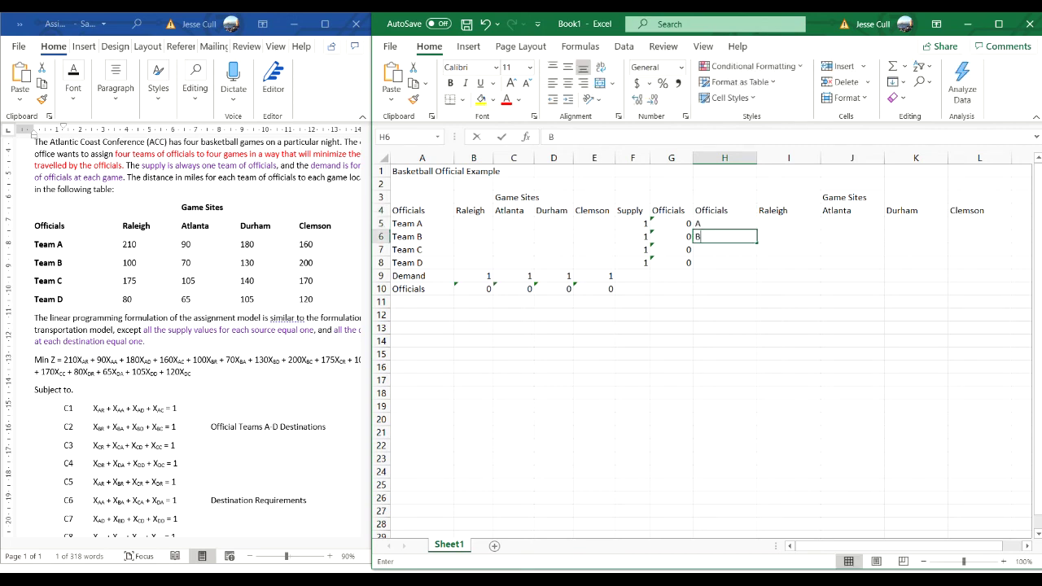
key(Return)
text(C)
key(Return)
text(D)
key(Tab)
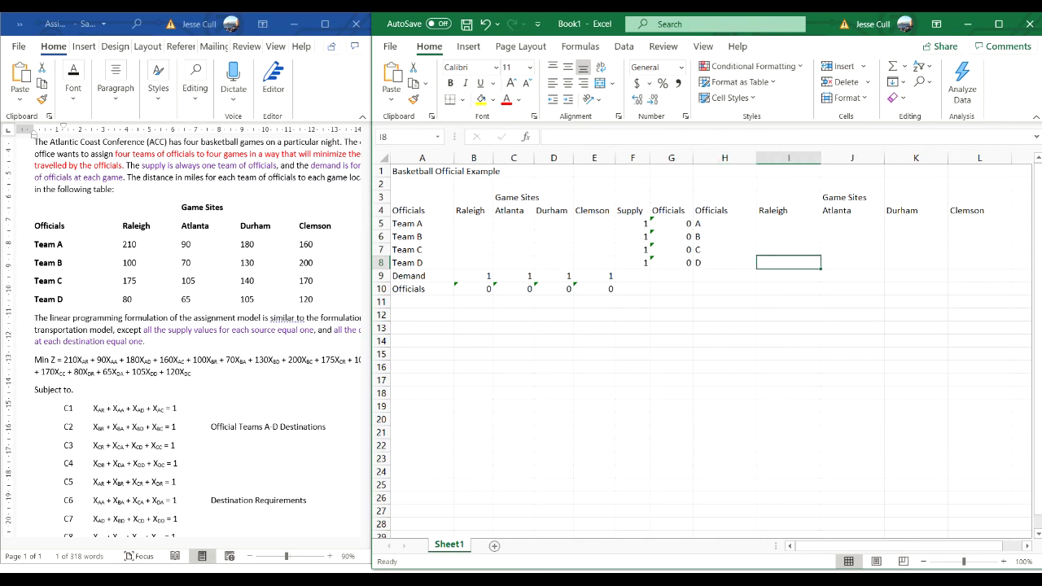
- Enter team A's distances 210, 90, 180 and 160 in cells I5:L5
key(Up)
key(Up)
key(Up)
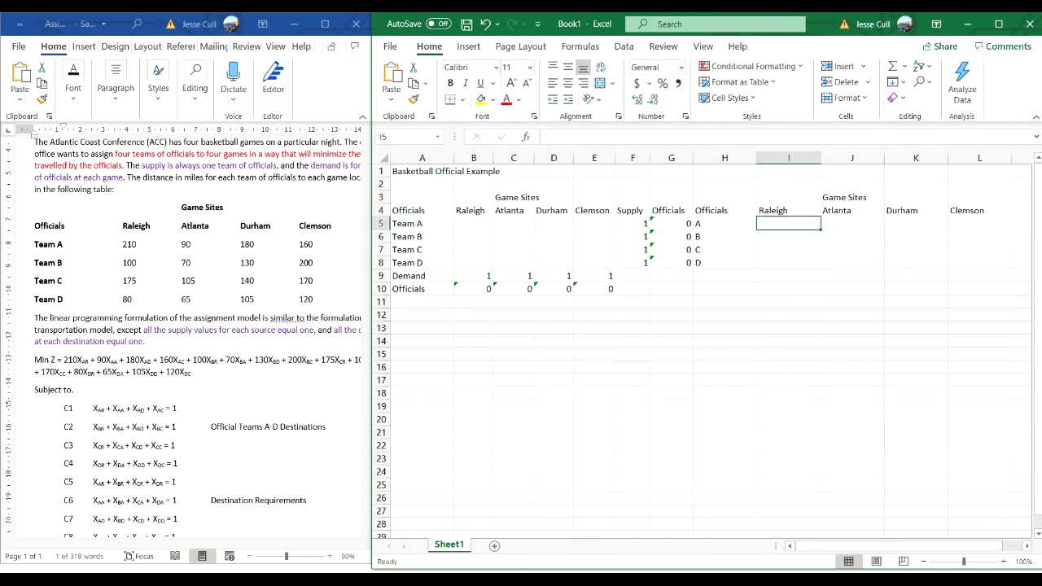
text(210)
key(Tab)
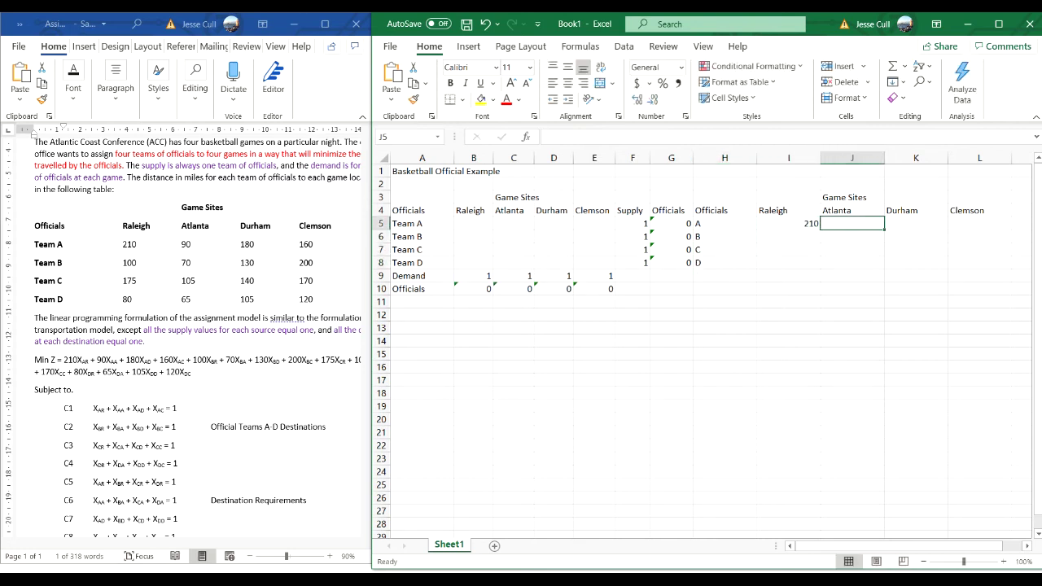
text(90)
key(Tab)
text(180)
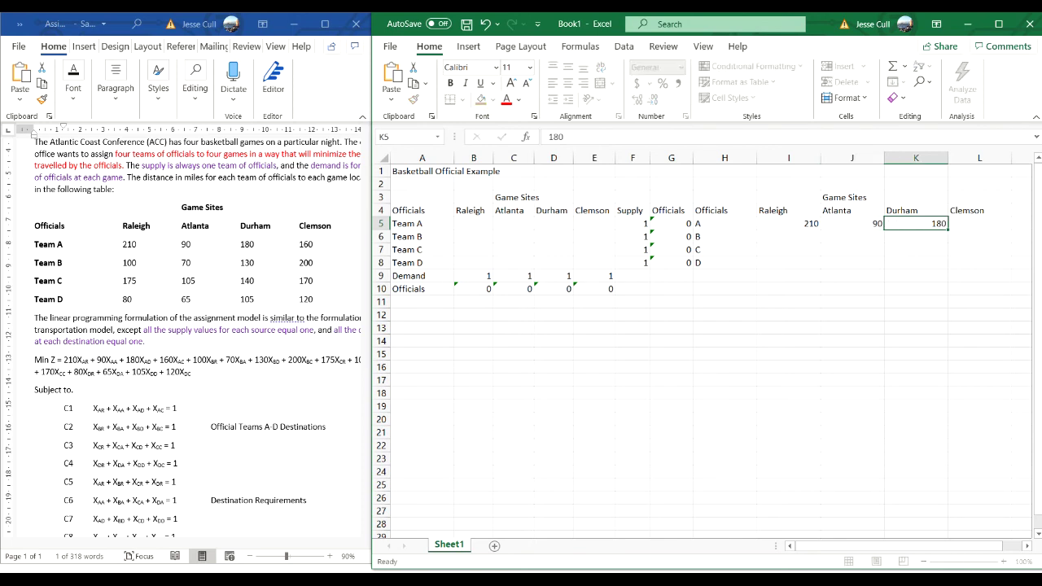
key(Tab)
text(160)
key(Return)
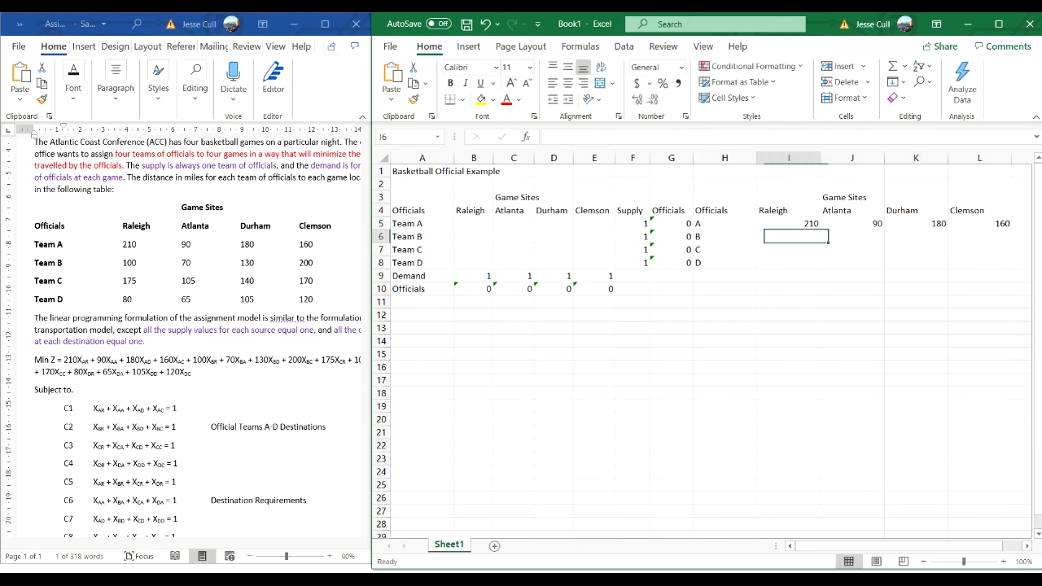
- Enter team B's distances 100, 70, 130 and 200 in cells I6:L6
text(100)
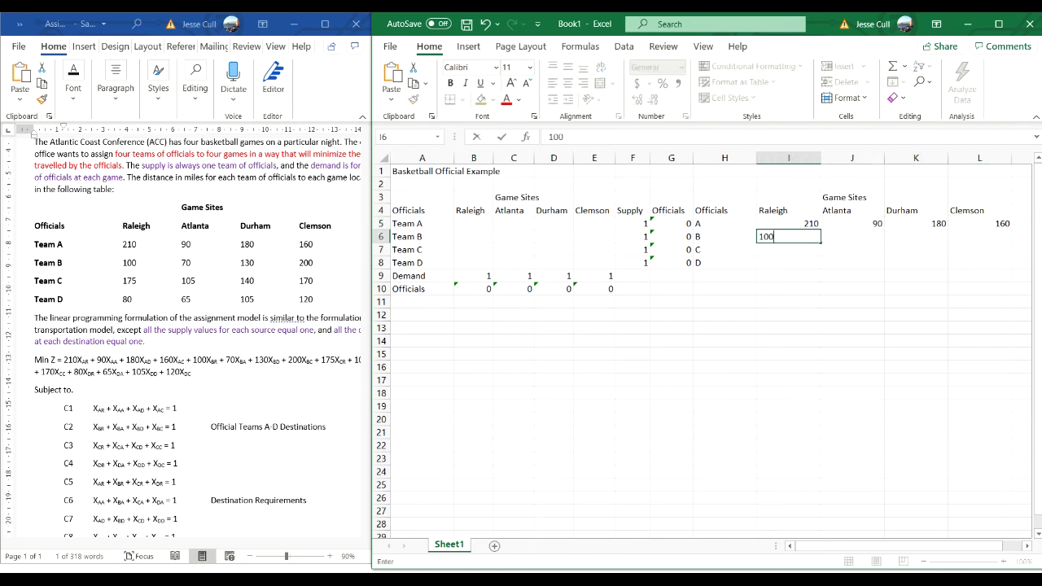
key(Tab)
text(70)
key(Tab)
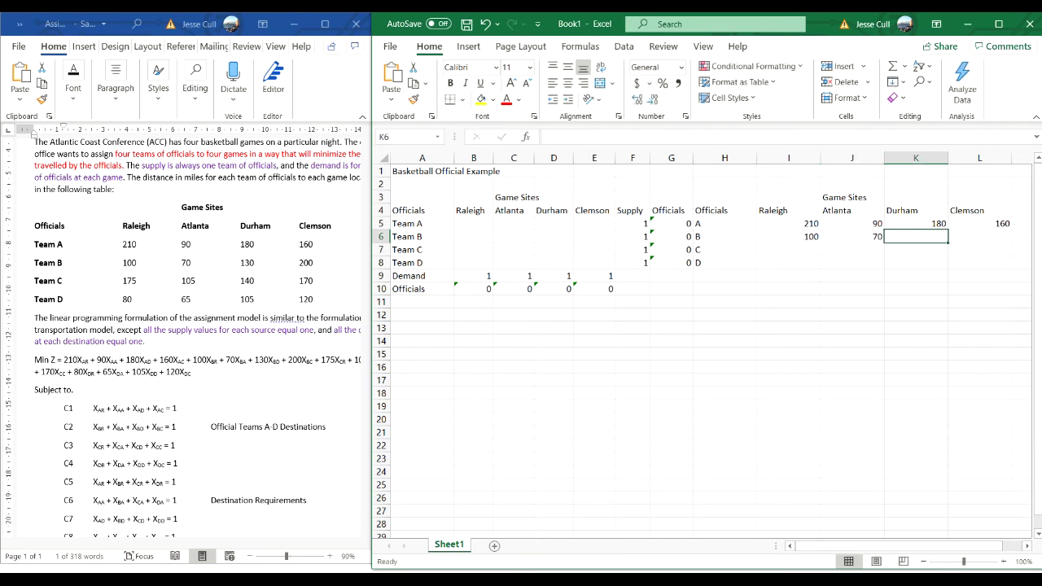
text(130)
key(Tab)
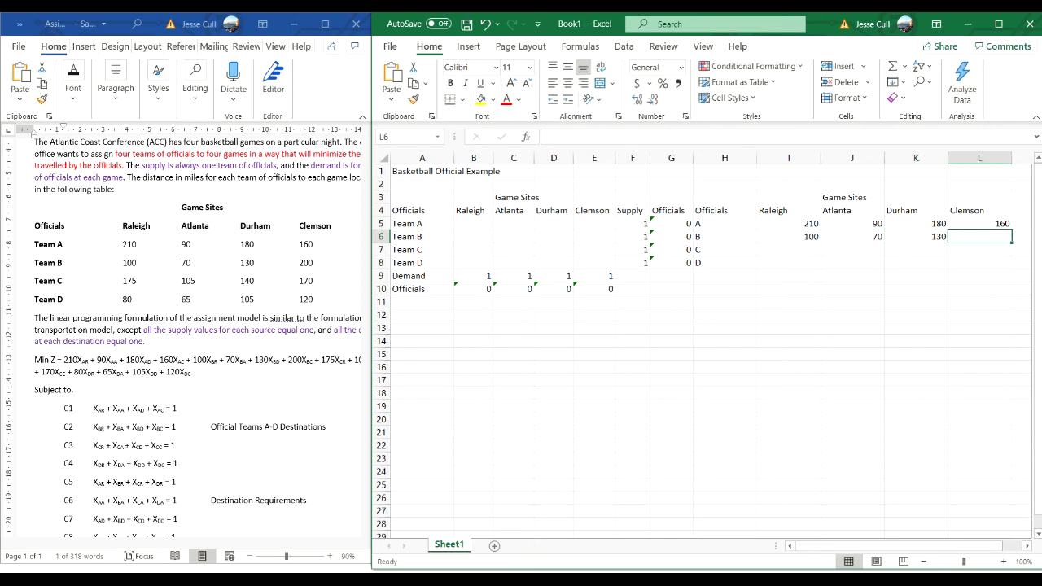
text(200)
key(Return)
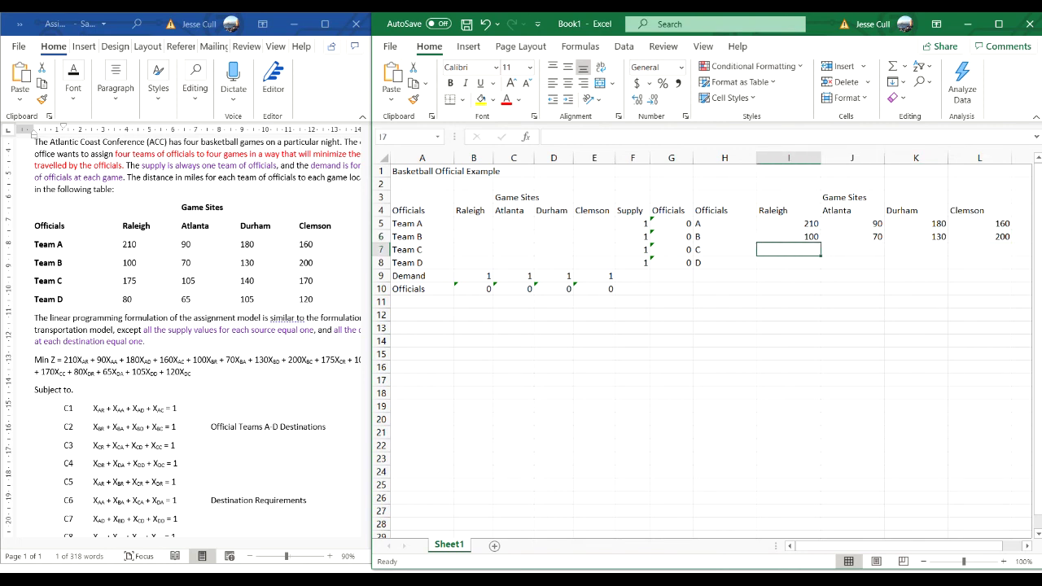
- Enter team C's distances 175, 105, 140 and 170 in cells I7:L7
text(175)
key(Tab)
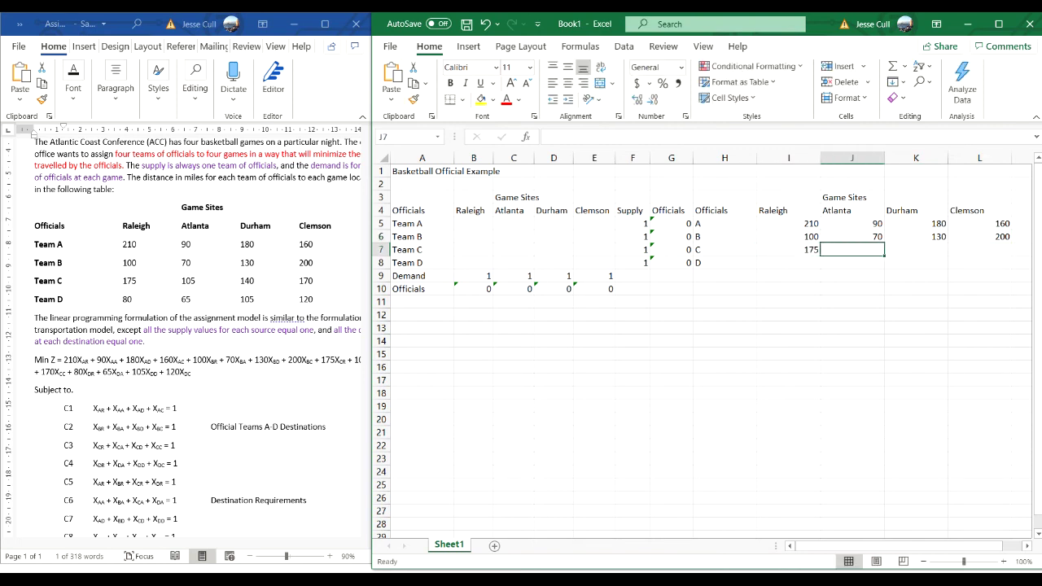
text(105)
key(Tab)
text(1)
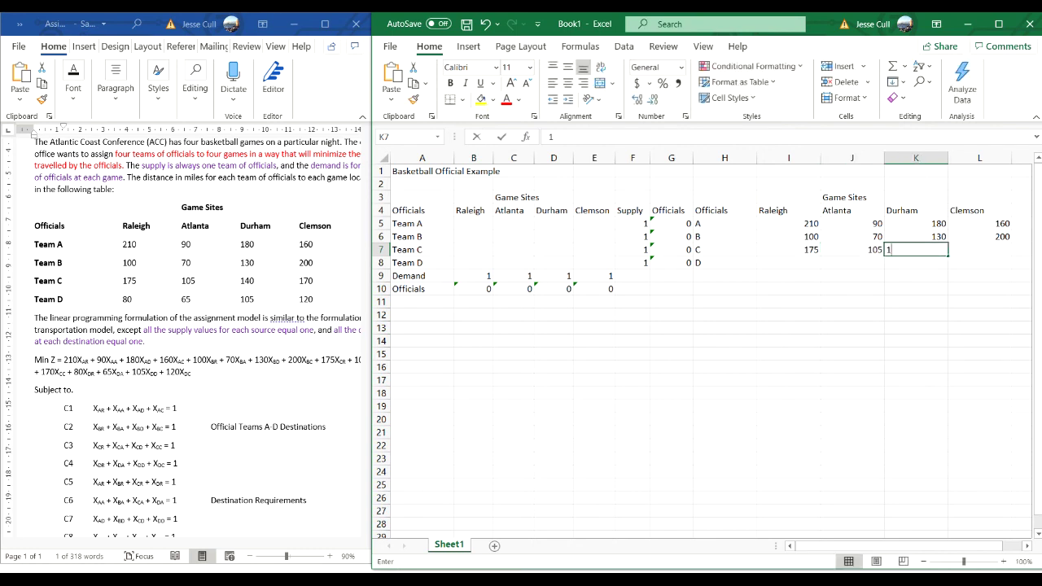
text(40)
key(Tab)
text(1)
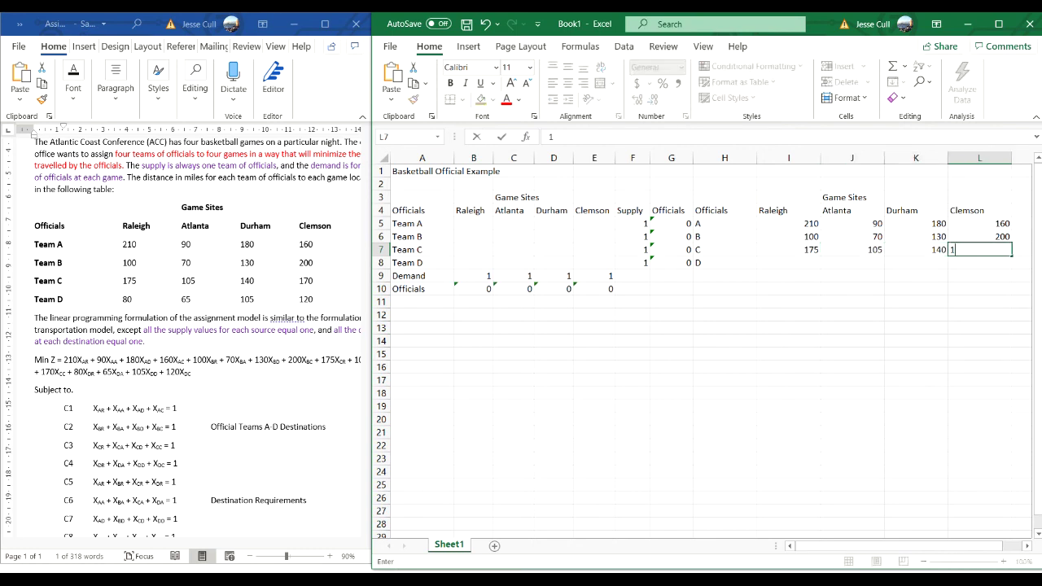
text(70)
key(Return)
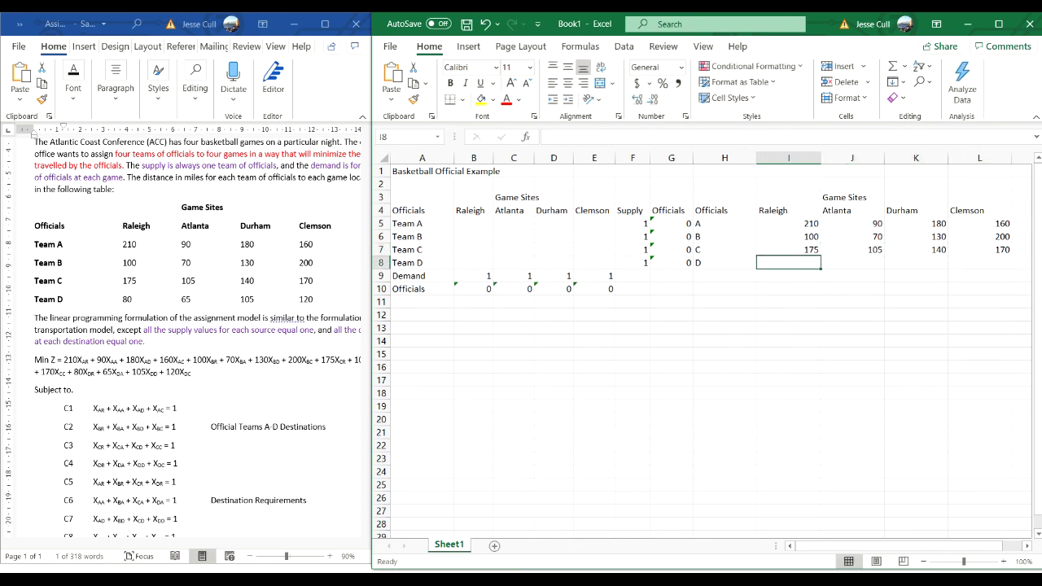
- Enter team D's distances 80, 65, 105 and 120 in cells I8:L8
text(80)
key(Tab)
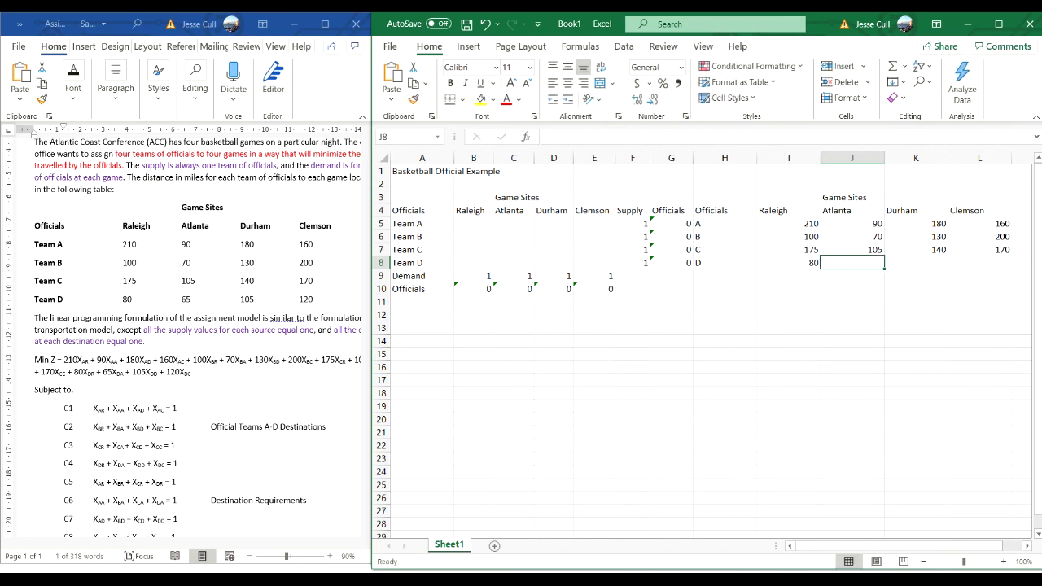
text(65)
key(Tab)
text(105)
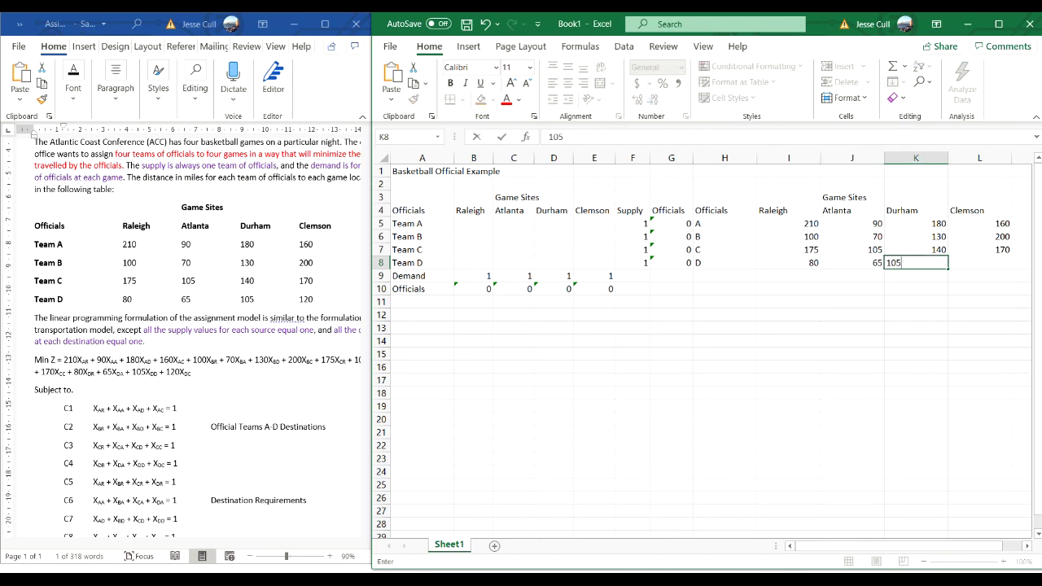
key(Tab)
text(120)
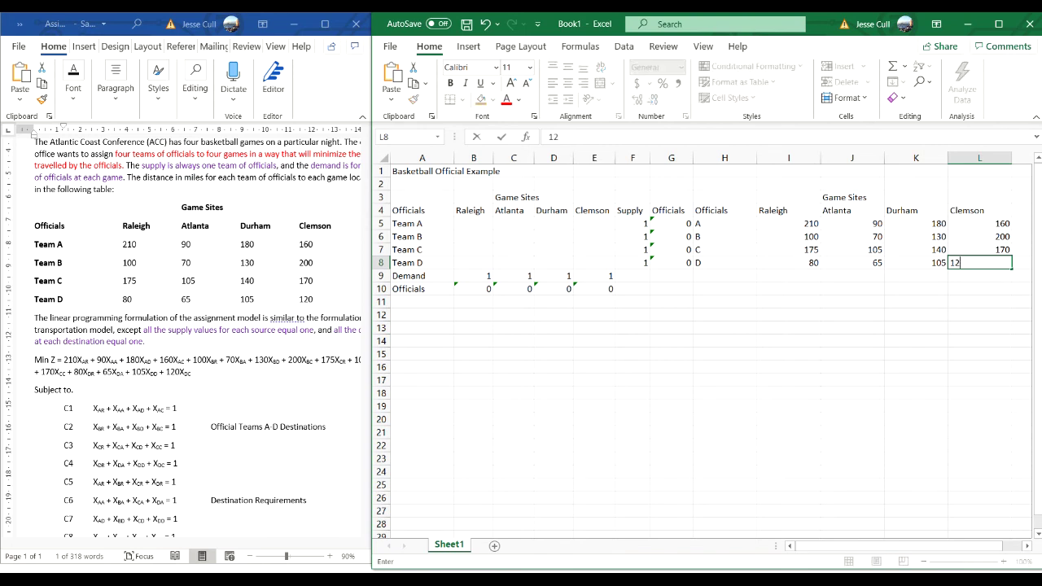
key(Down)
key(Left)
key(Left)
key(Left)
key(Left)
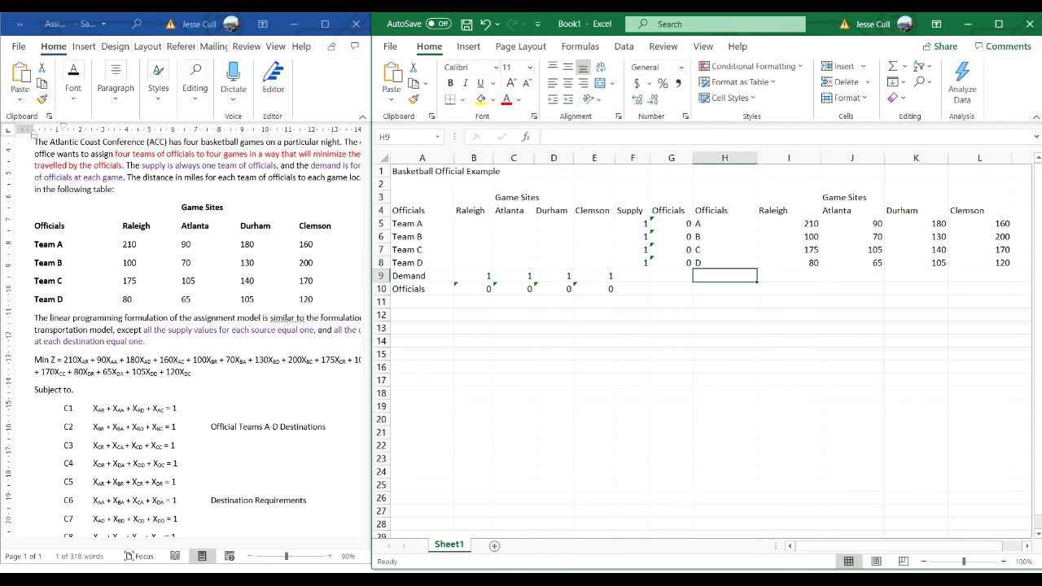
key(Down)
key(Up)
- Label cell A11 "Total Miles"
click(422, 301)
text(otl)
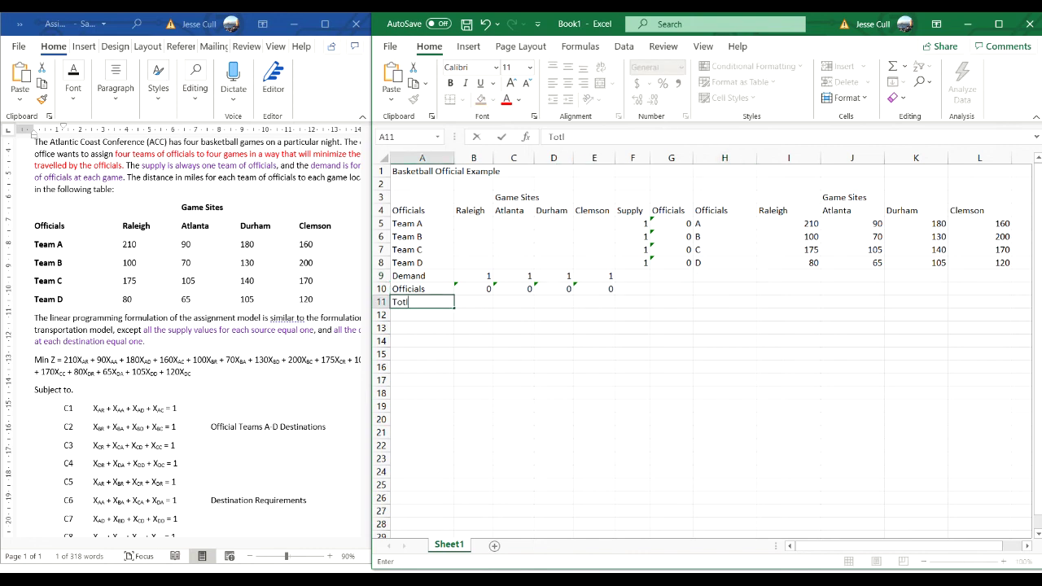
key(BackSpace)
text(al Miles)
key(Tab)
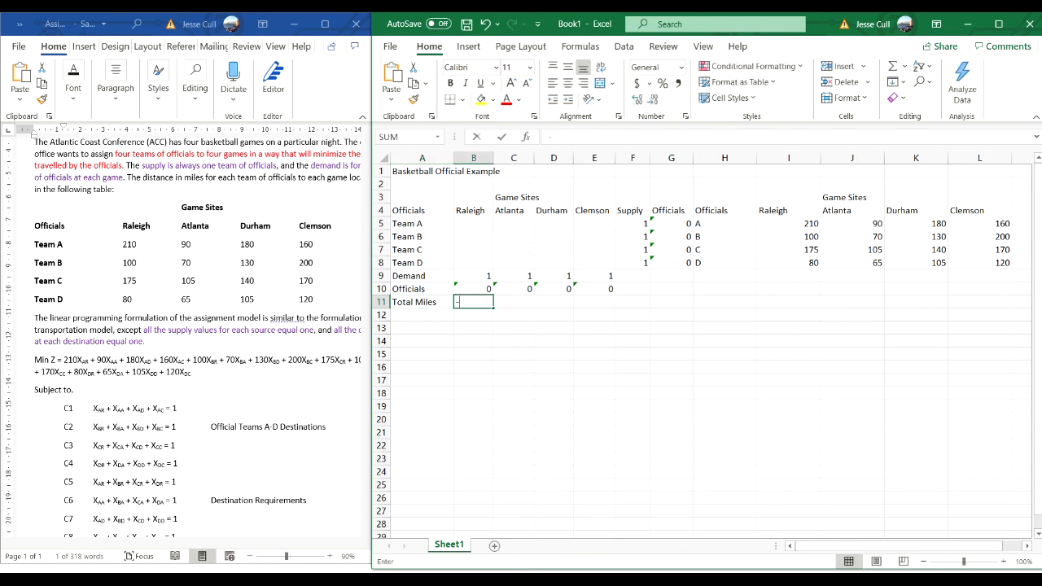
- Enter a SUMPRODUCT formula in B11 that multiplies the assignment cells B5:E8 by the distances I5:L8
text(=s)
key(BackSpace)
key(BackSpace)
text(=s)
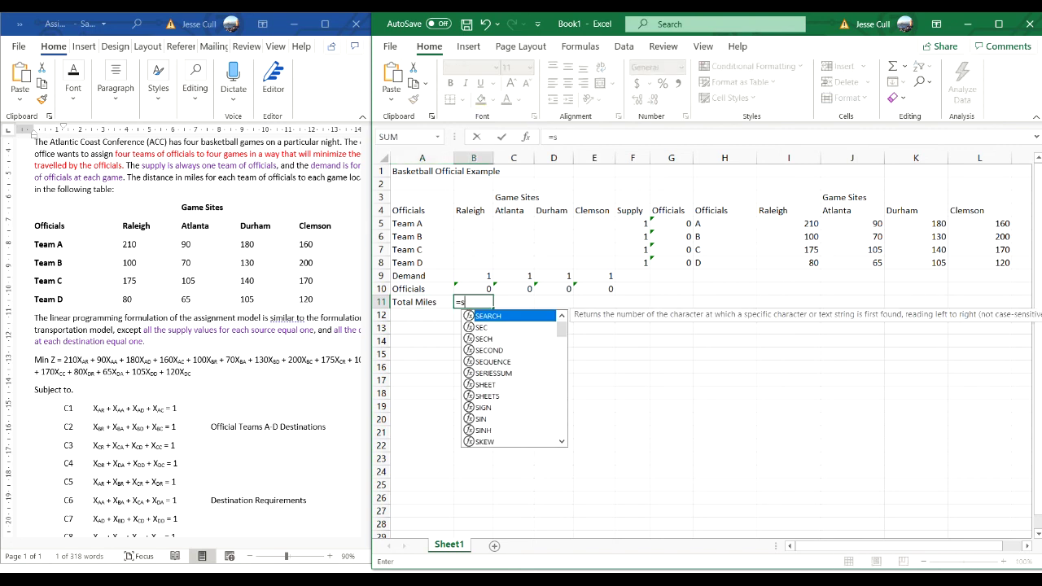
text(ump)
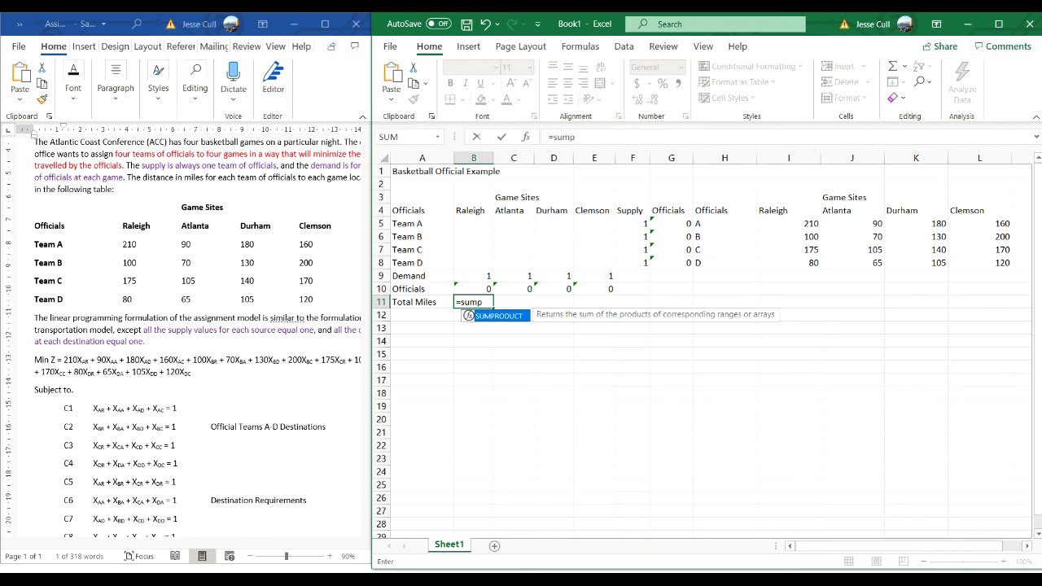
text(roduct)
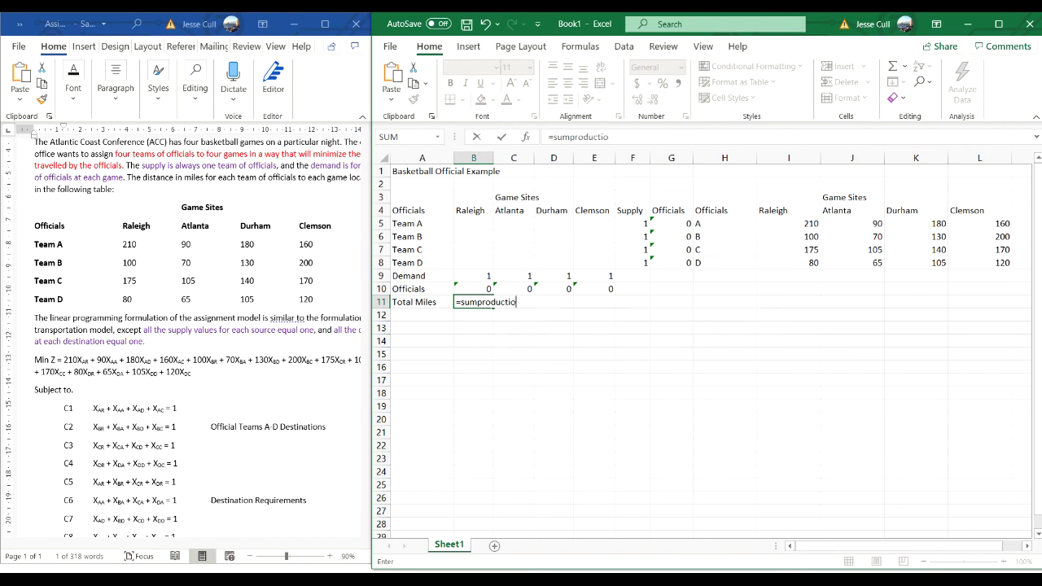
text(()
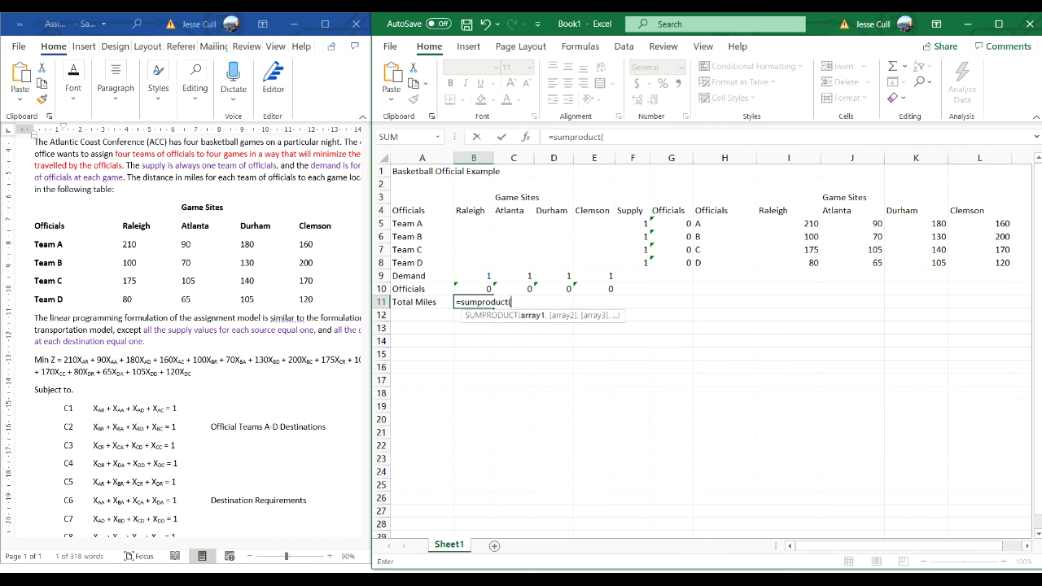
click(473, 223)
drag(473, 223, 598, 262)
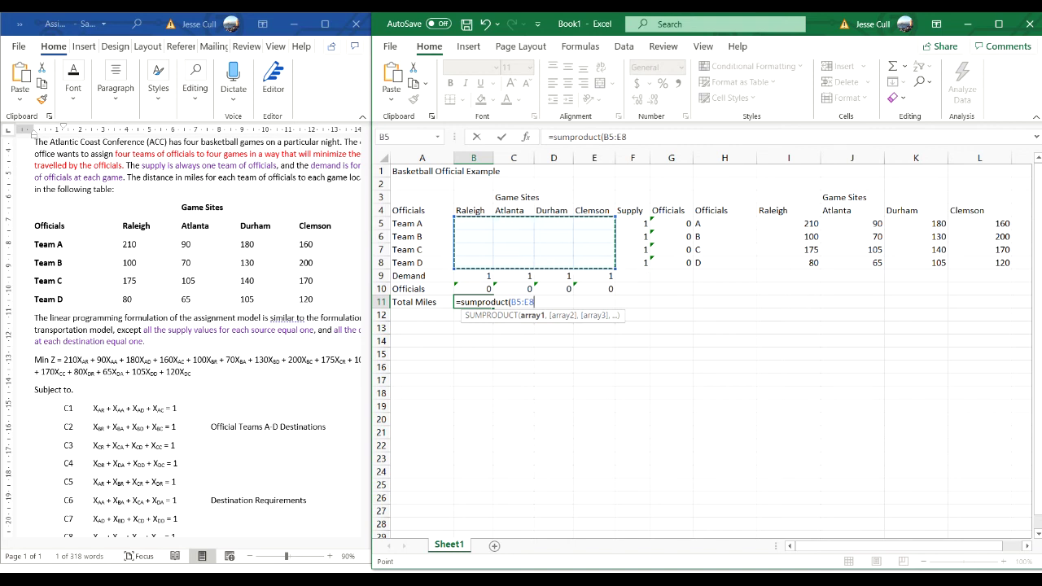
text(,)
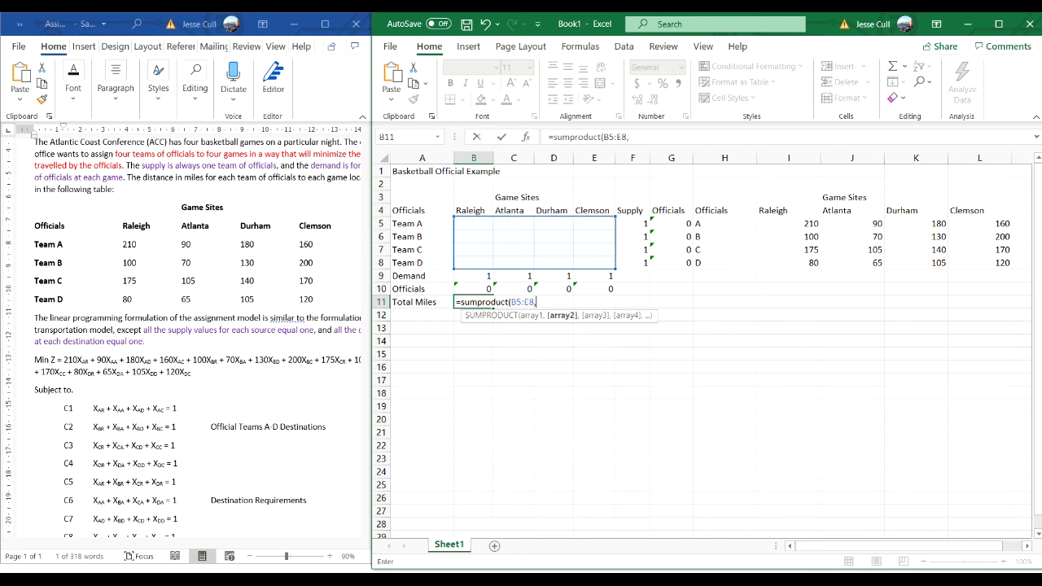
drag(788, 223, 1009, 269)
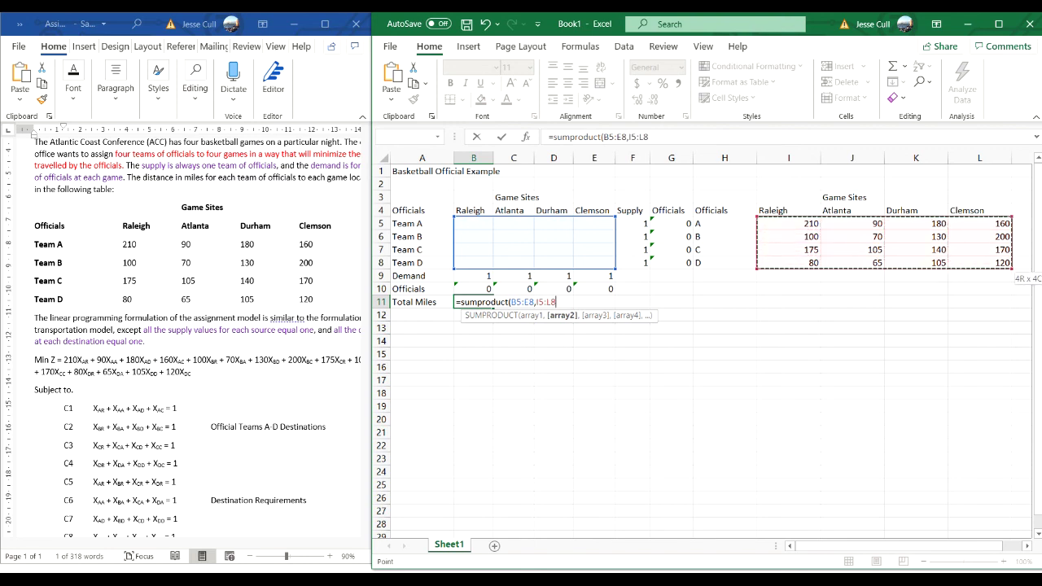
text())
key(Return)
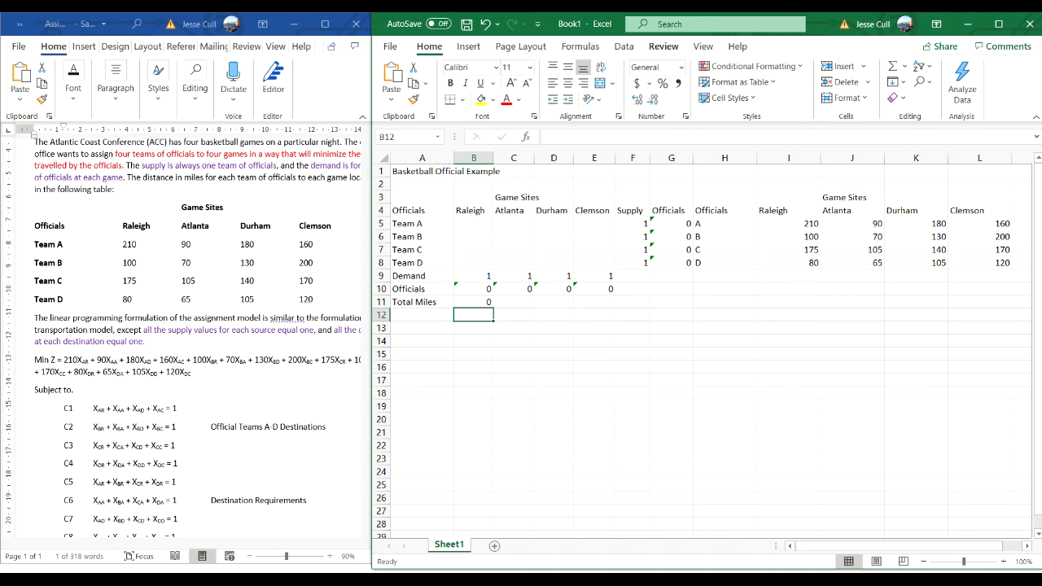
- Set up Solver to minimize the Total Miles objective by changing the assignment cells B5:E8
click(624, 47)
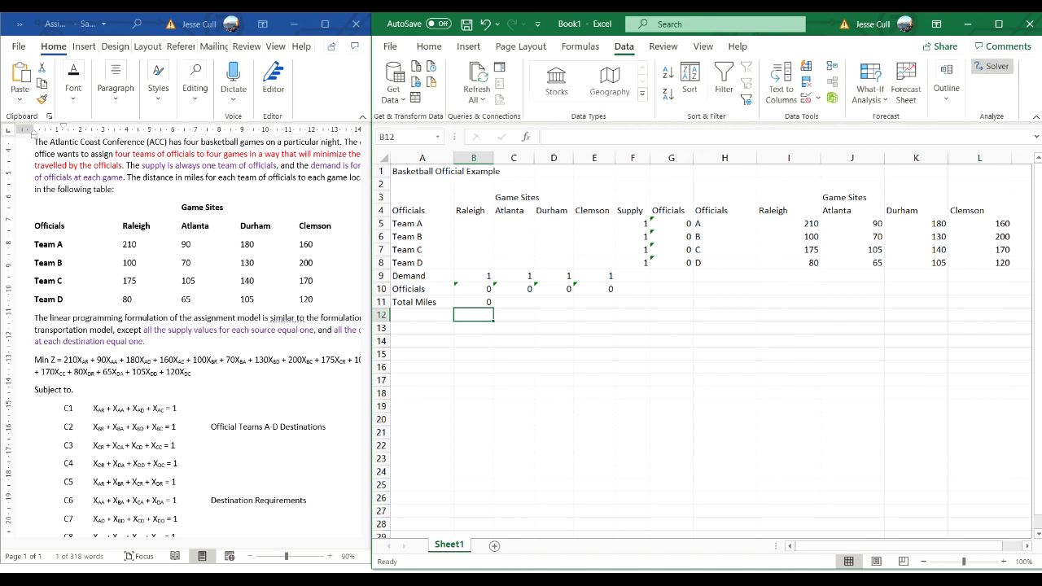
click(992, 66)
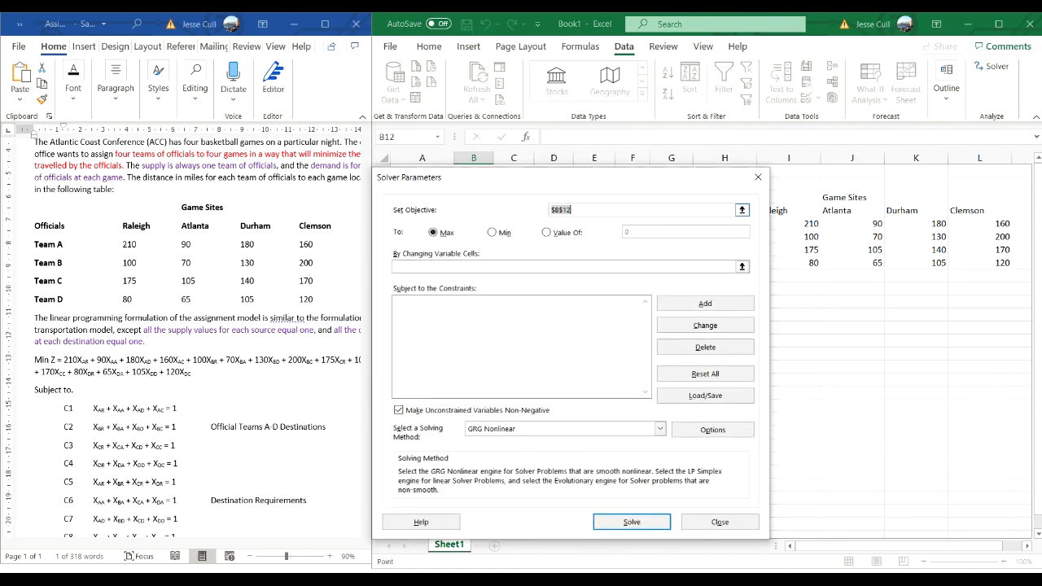
drag(489, 176, 696, 182)
click(473, 302)
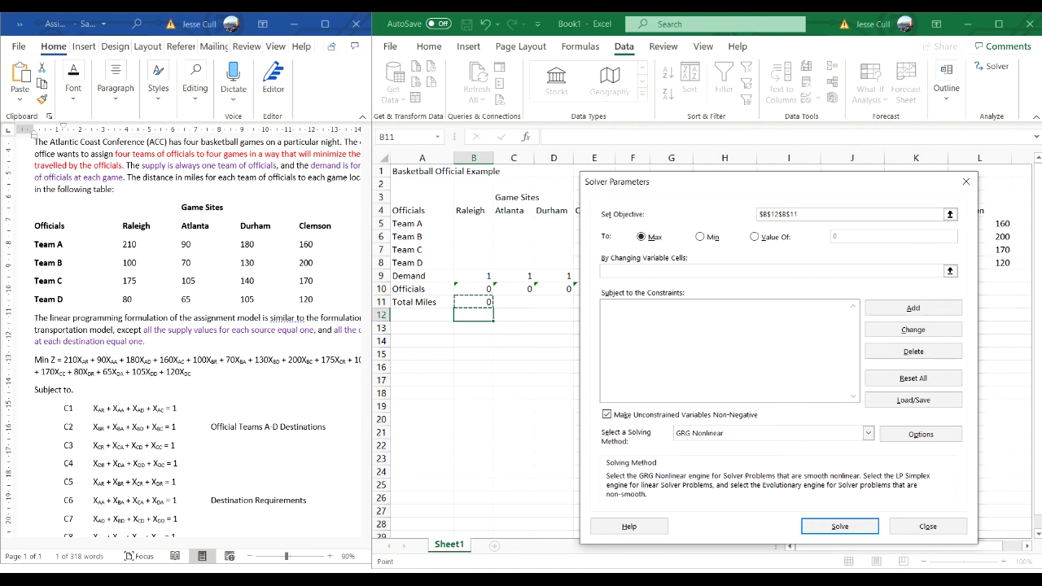
click(700, 237)
click(692, 271)
drag(473, 223, 599, 263)
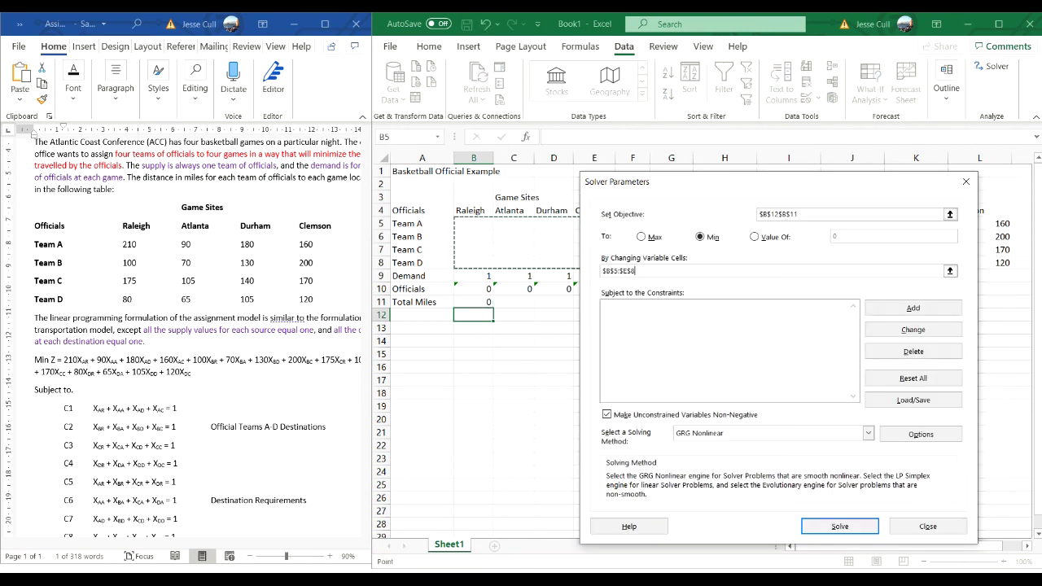
- Correct the Solver objective so that it refers only to cell B11
click(913, 308)
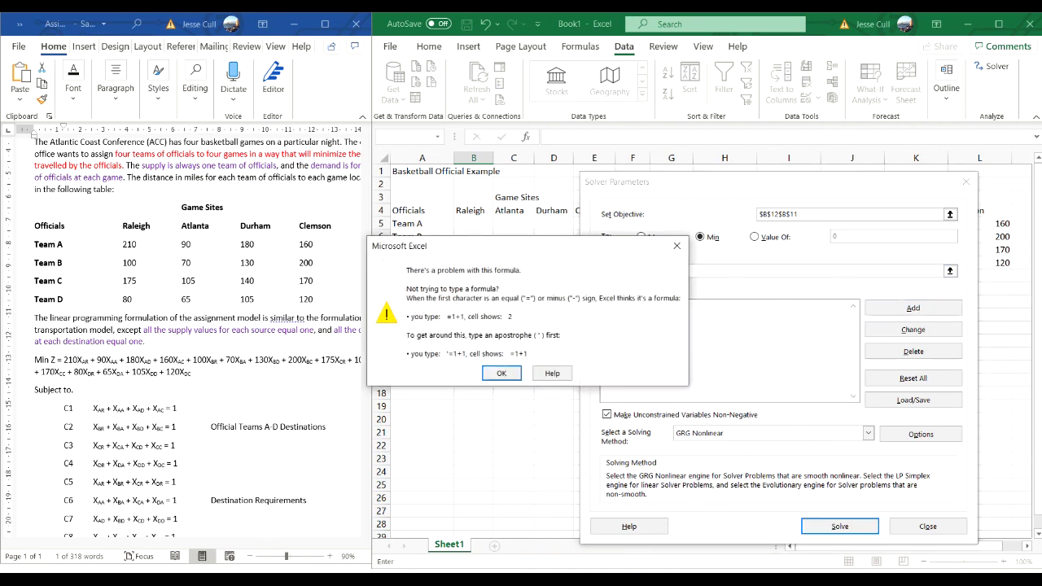
key(Return)
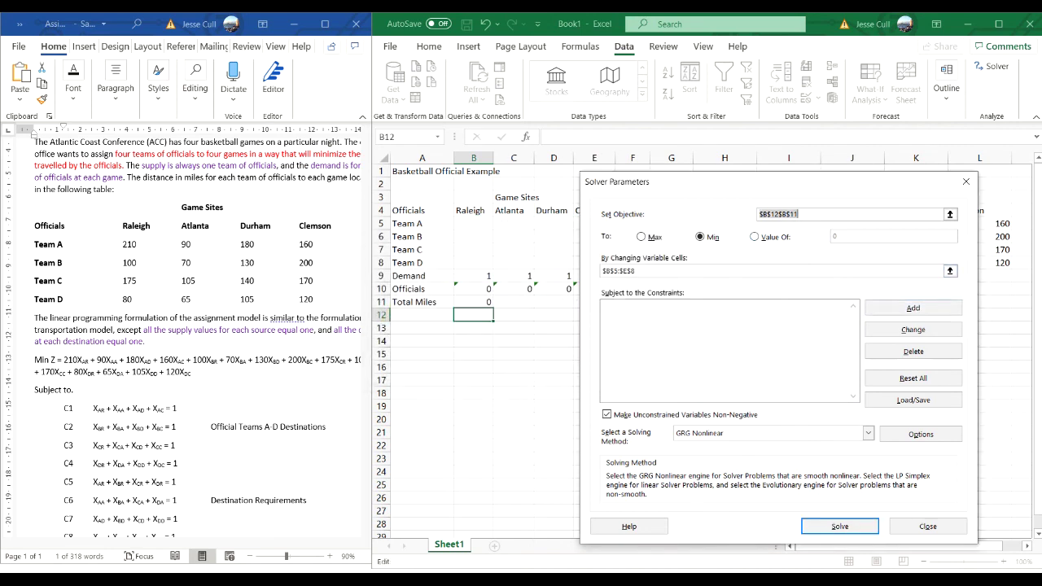
key(BackSpace)
click(473, 302)
- Add a Solver constraint that the officials totals G5:G8 equal the supply values F5:F8
click(914, 308)
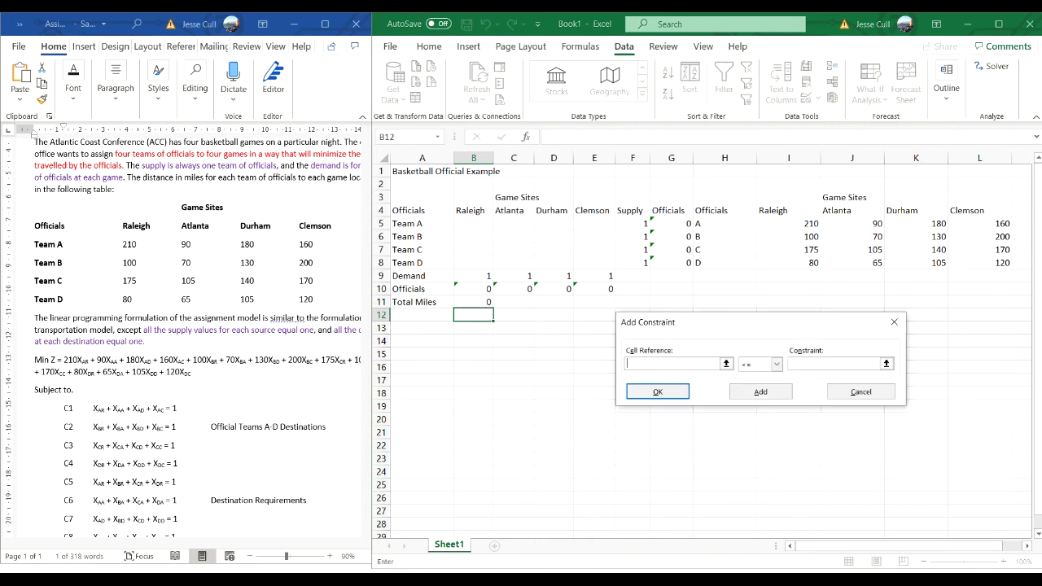
drag(671, 223, 670, 263)
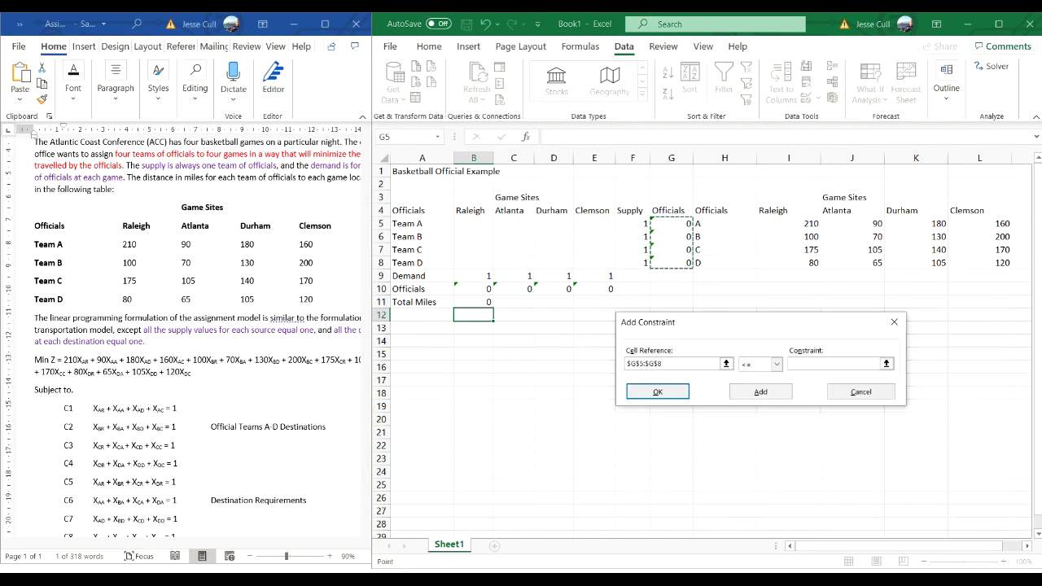
click(776, 364)
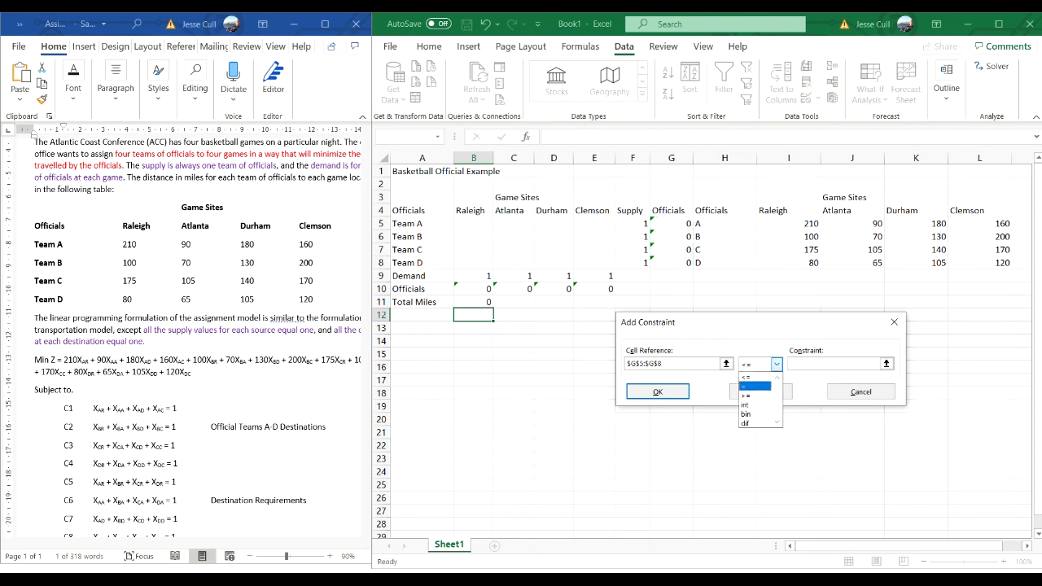
click(753, 382)
drag(639, 223, 643, 262)
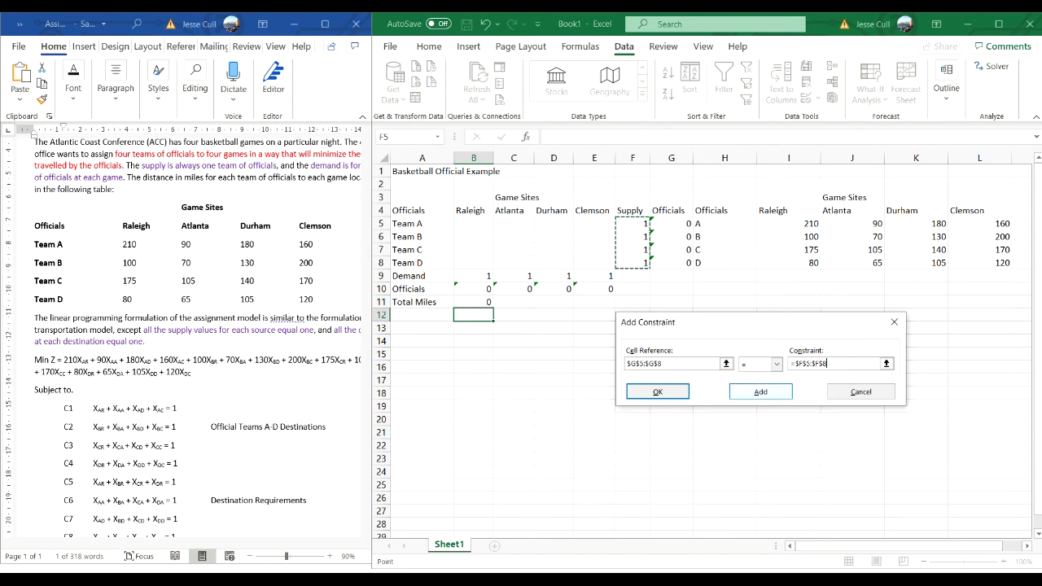
click(760, 392)
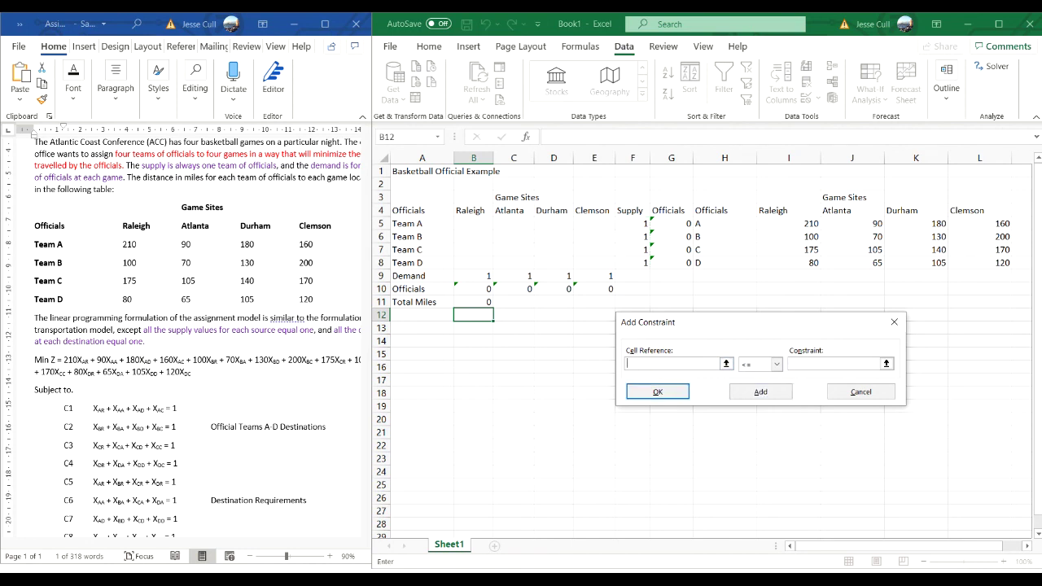
- Add a Solver constraint that the officials totals B10:E10 equal the demand values B9:E9
drag(474, 289, 599, 289)
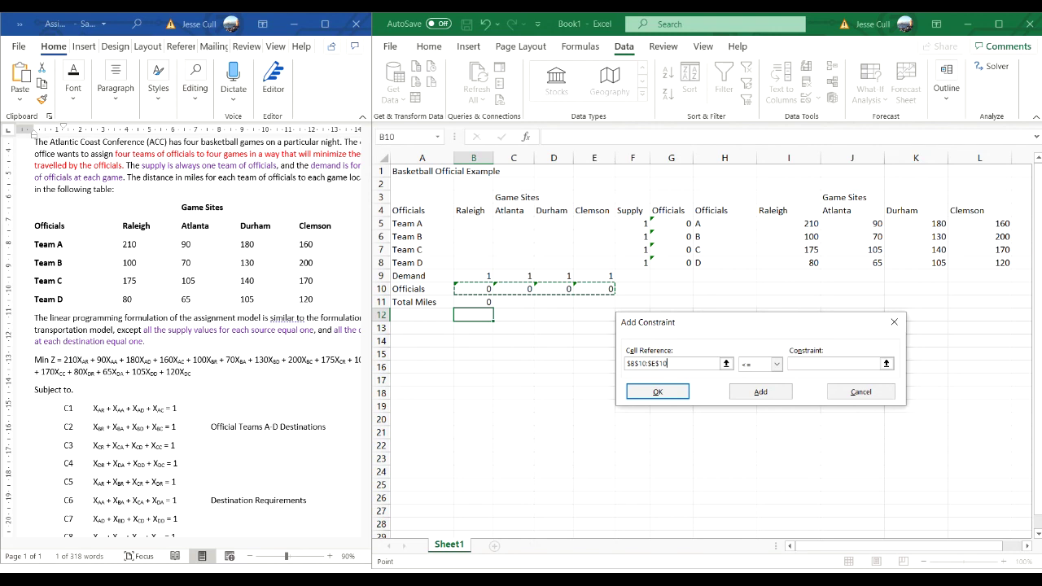
click(775, 364)
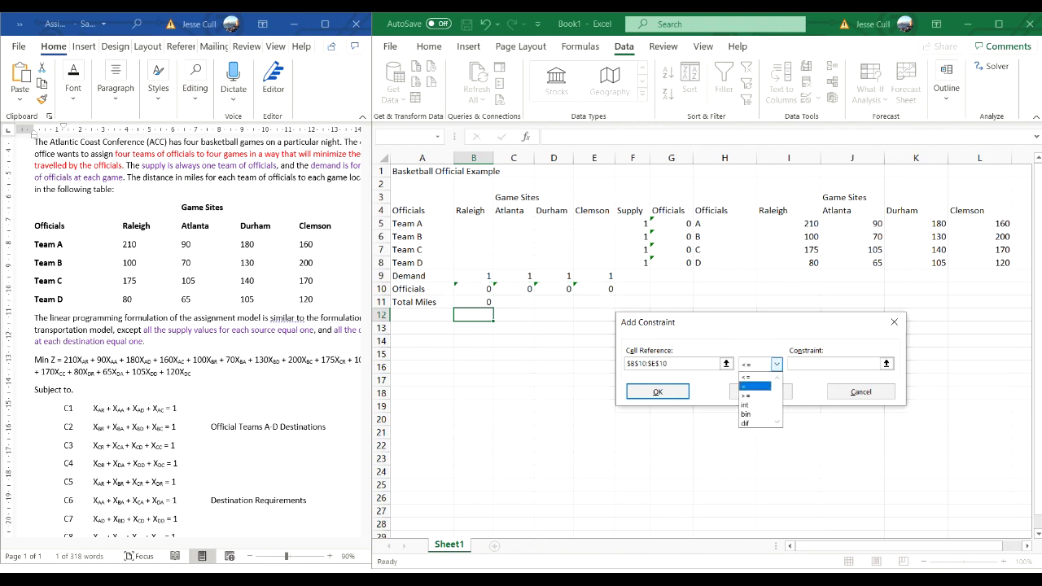
click(757, 383)
drag(473, 276, 598, 276)
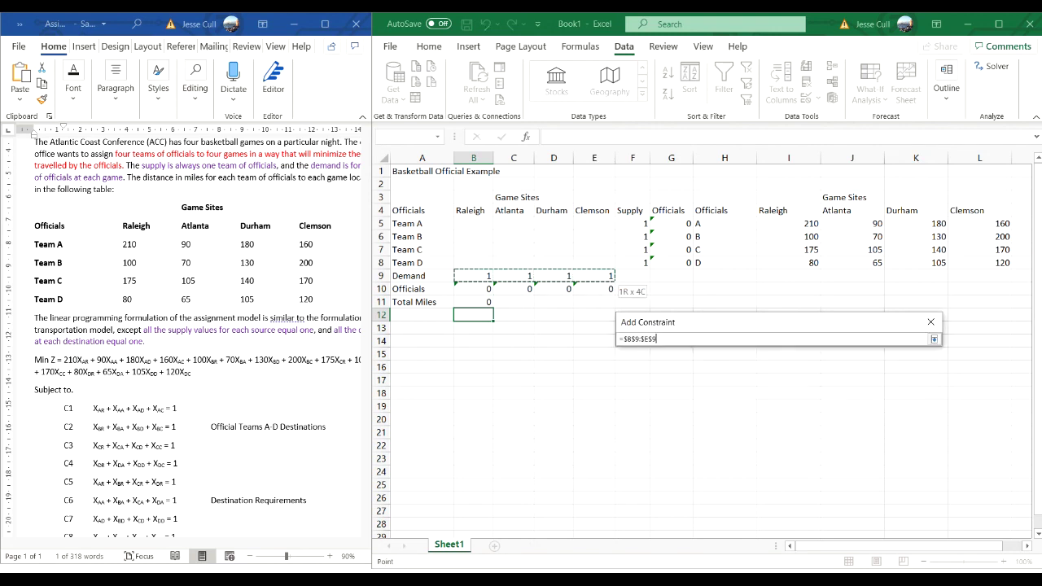
click(657, 391)
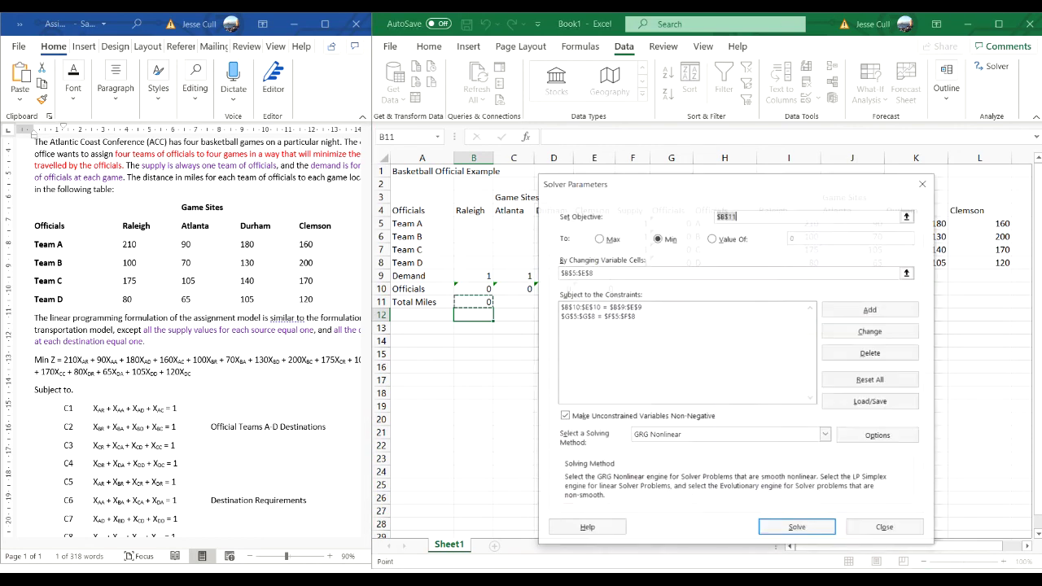
- Choose Simplex LP as the solving method, solve the model and keep the Solver solution
click(825, 435)
click(650, 456)
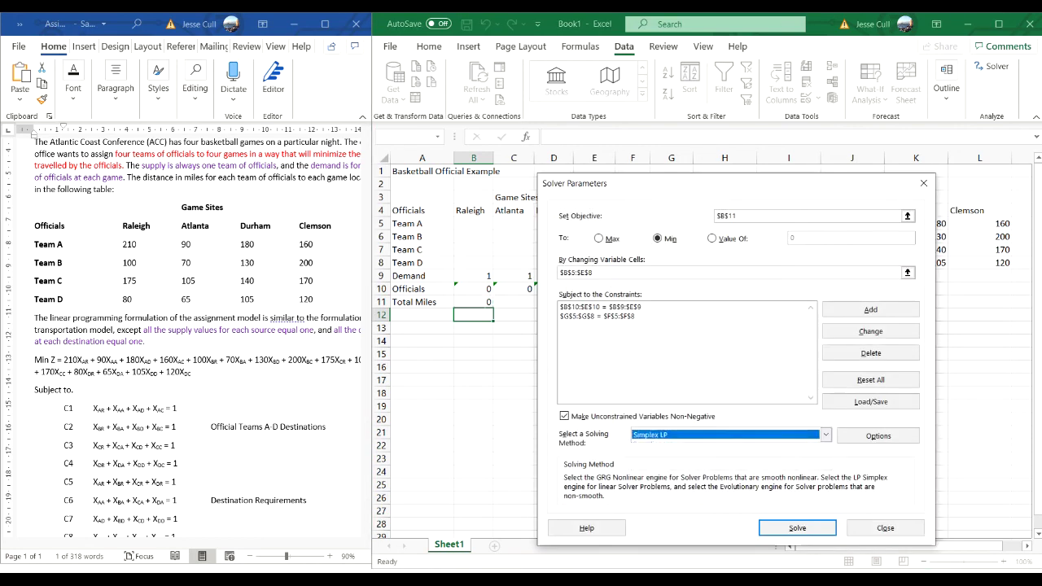
click(797, 527)
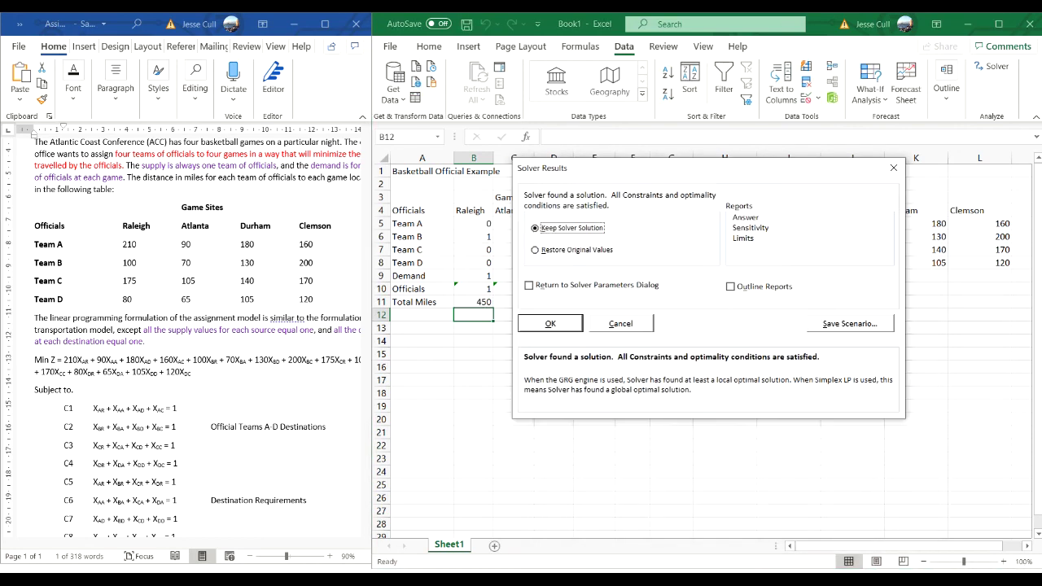
key(Return)
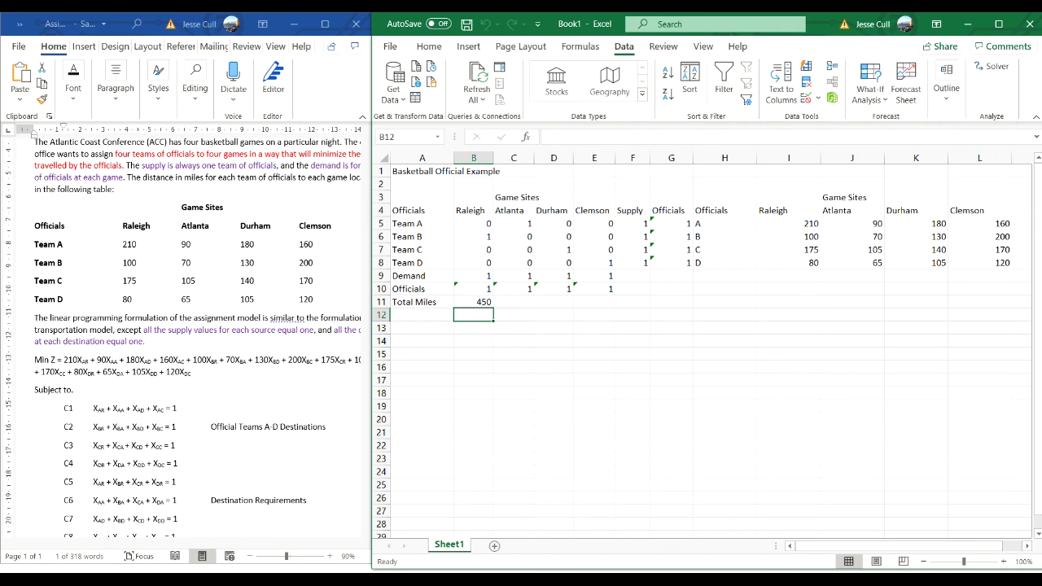
drag(602, 262, 477, 223)
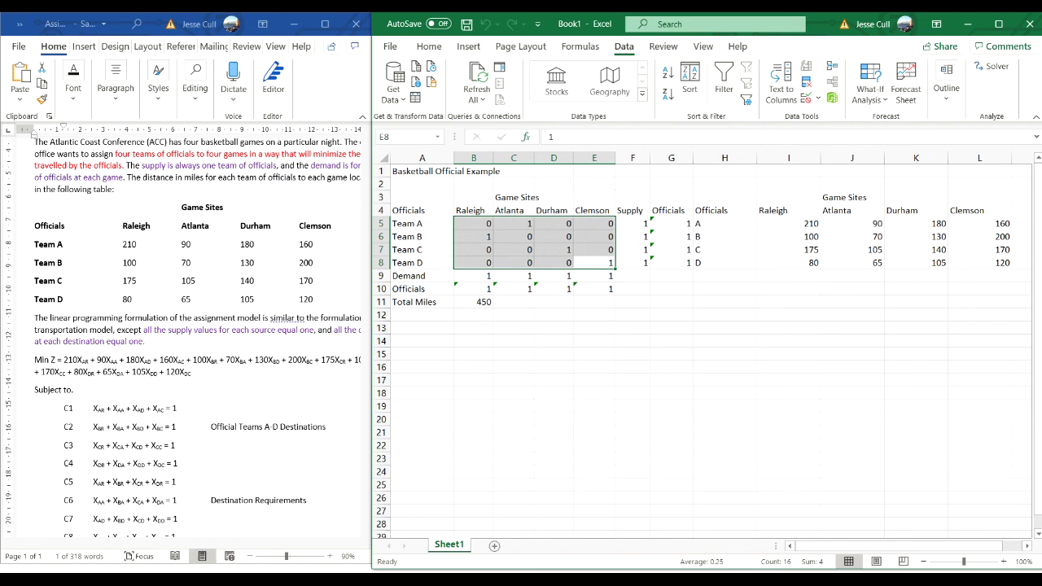
click(849, 559)
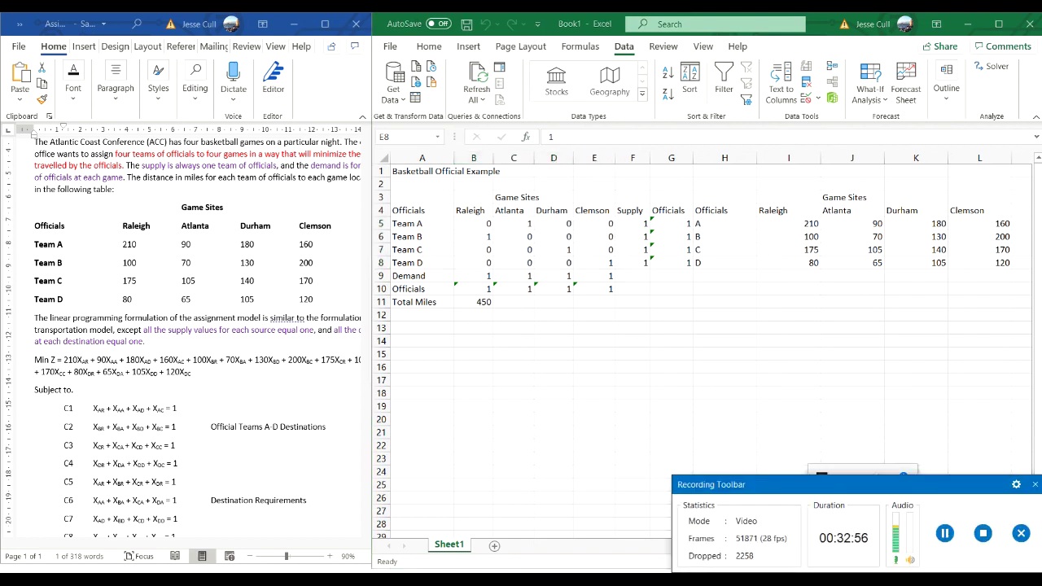